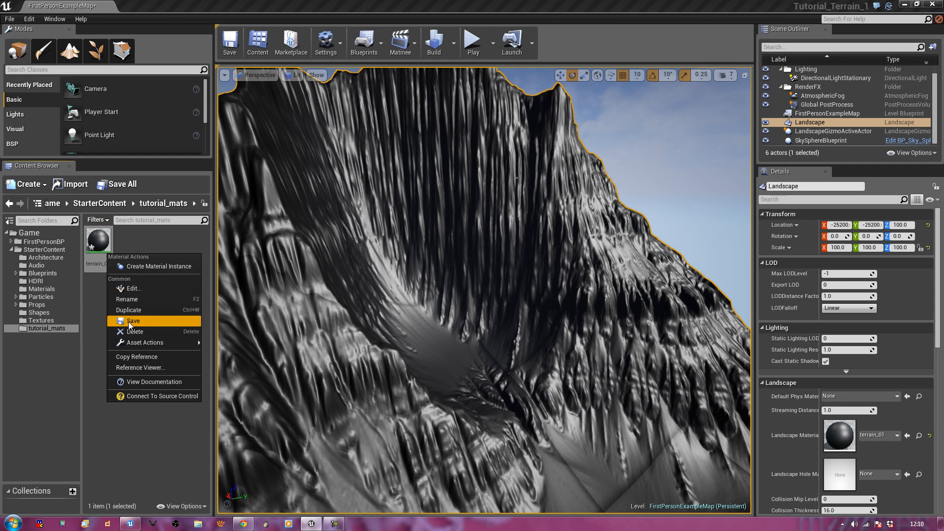
Import terrain_colour_map and terrain_normal_map from D:\GAMEDEV FOLDER\tutorials_terrain_development into tutorial_mats
right_click(130, 340)
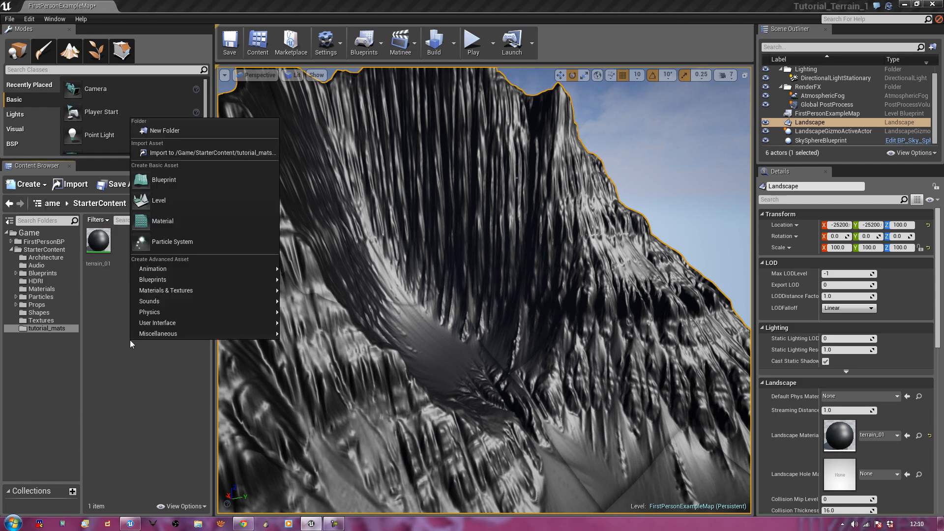
click(176, 153)
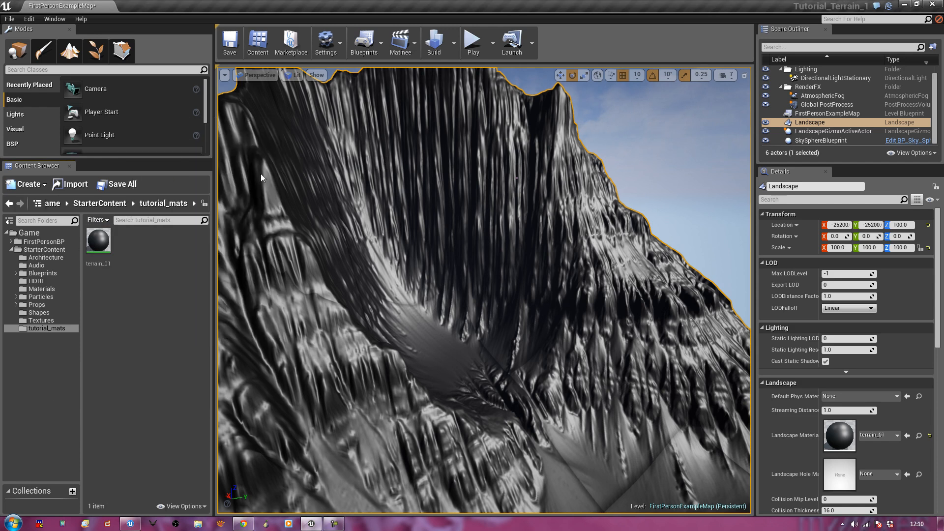
click(242, 341)
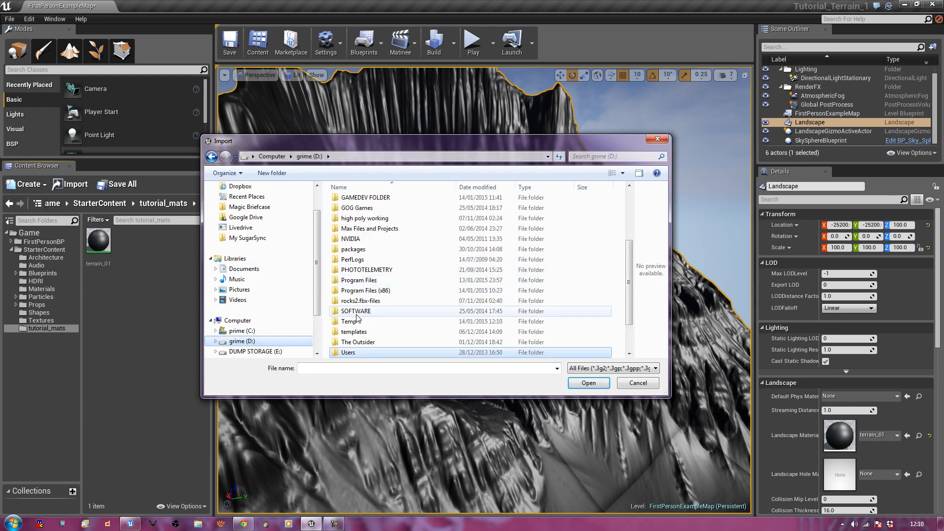
double_click(366, 198)
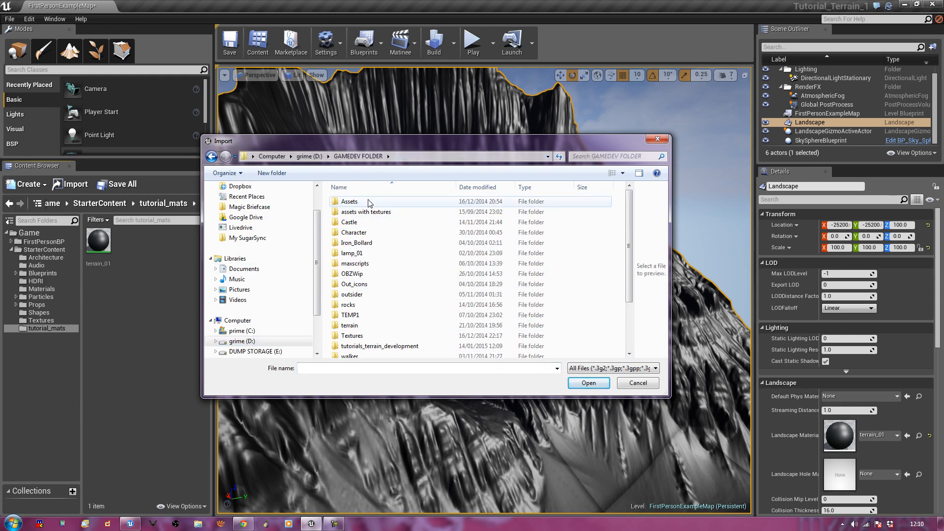
double_click(380, 346)
click(490, 223)
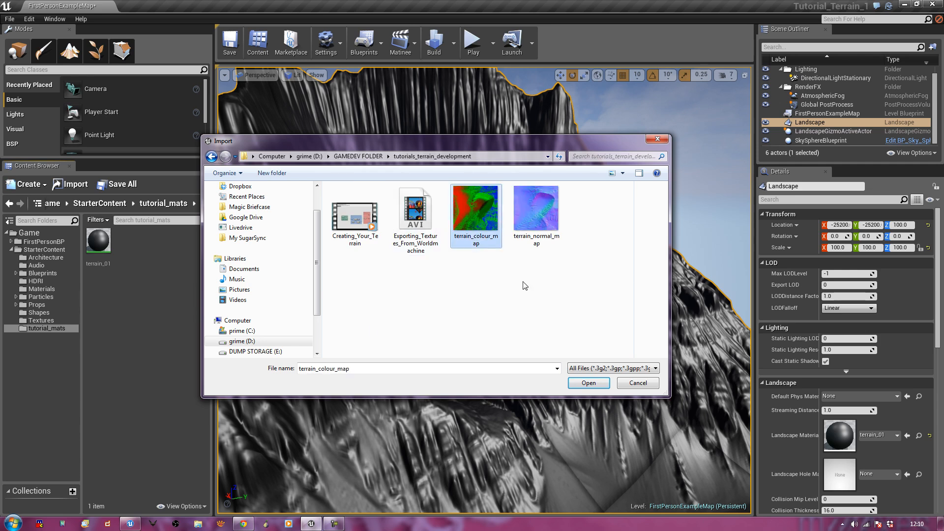
ctrl+click(541, 225)
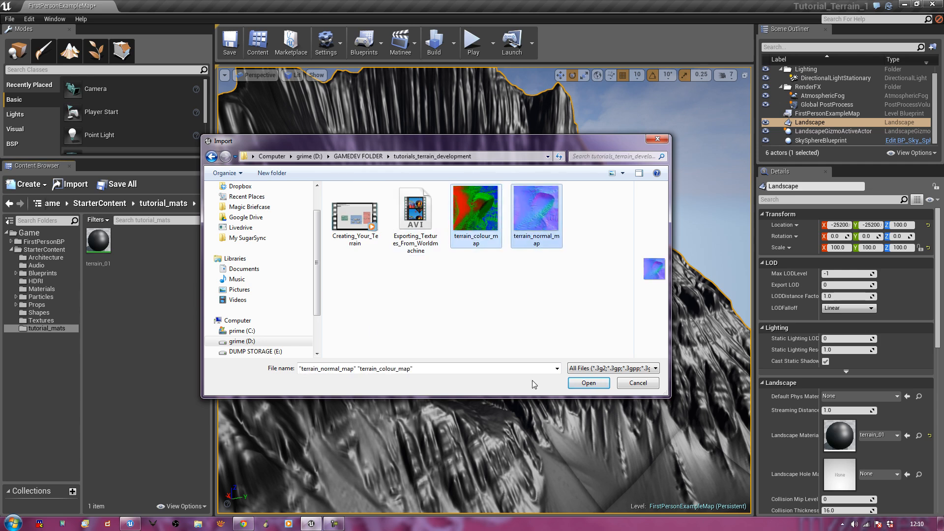
click(583, 389)
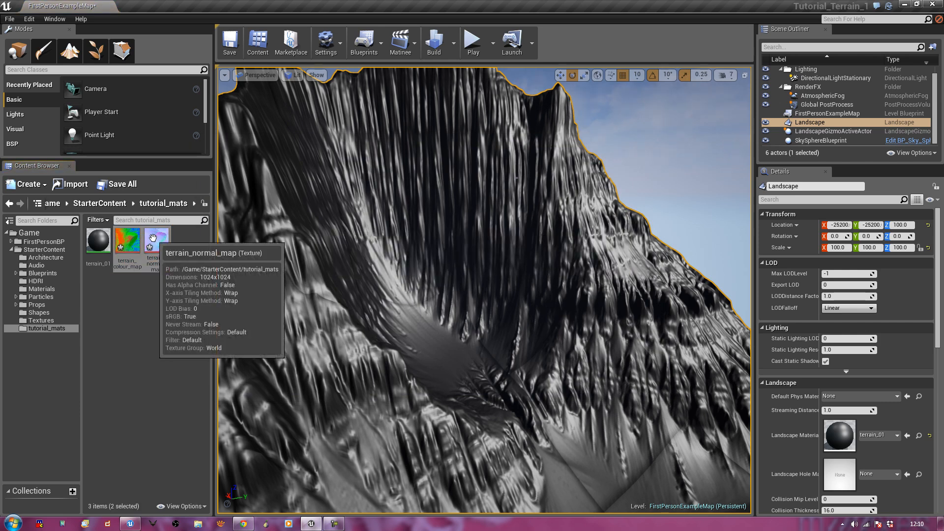
Save the imported terrain_colour_map and terrain_normal_map textures and clear the selection
right_click(153, 238)
click(173, 376)
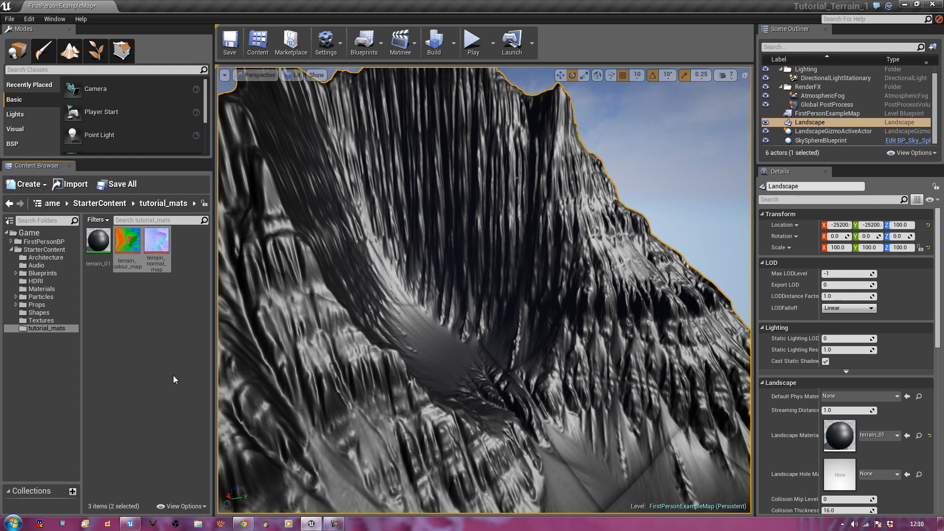
click(174, 376)
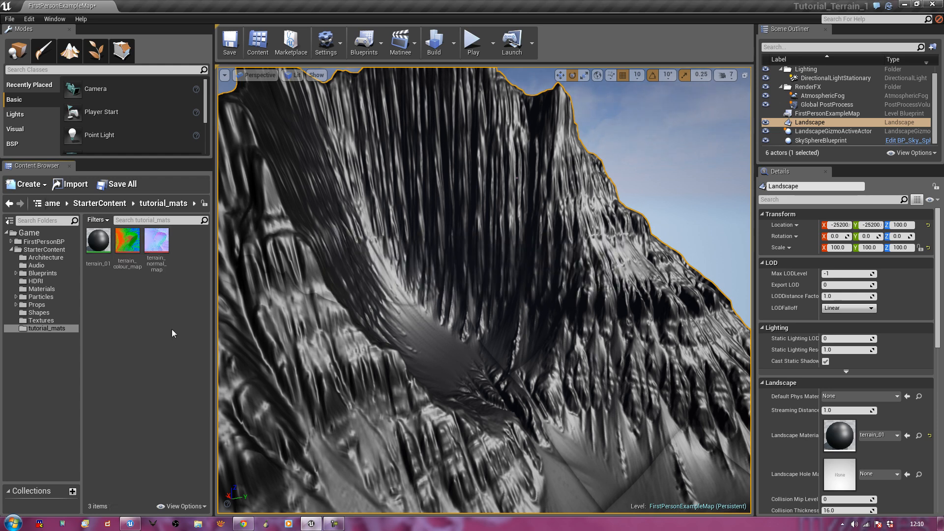
Open terrain_01 in the material editor and frame its graph
double_click(98, 241)
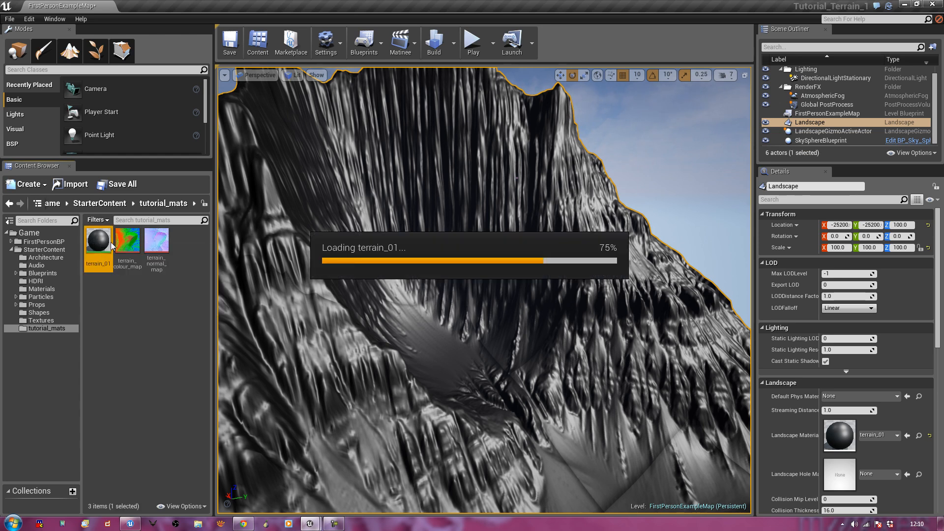
drag(438, 49, 563, 27)
right_drag(416, 229, 590, 206)
scroll(491, 239, down, 2)
click(456, 165)
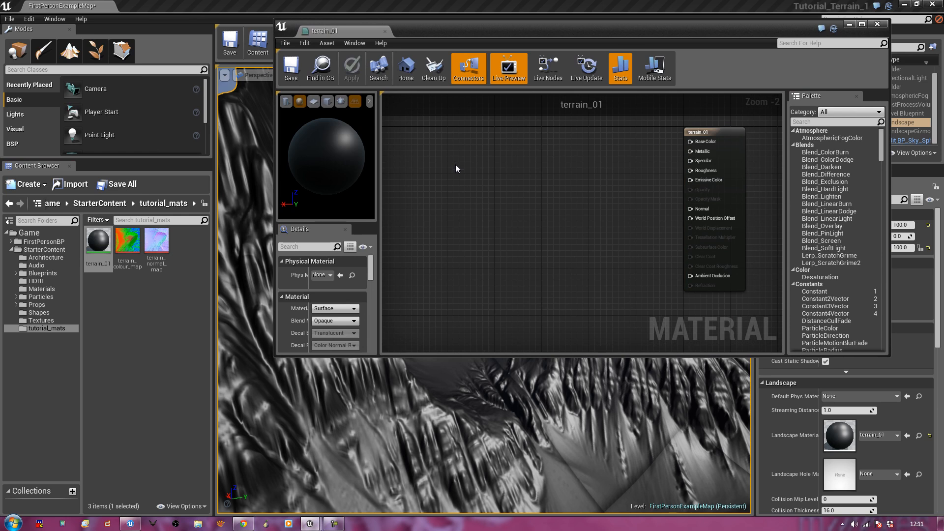
Add a pure green (0,1,0) Constant3Vector, wire it to Base Color, and save terrain_01
right_click(469, 169)
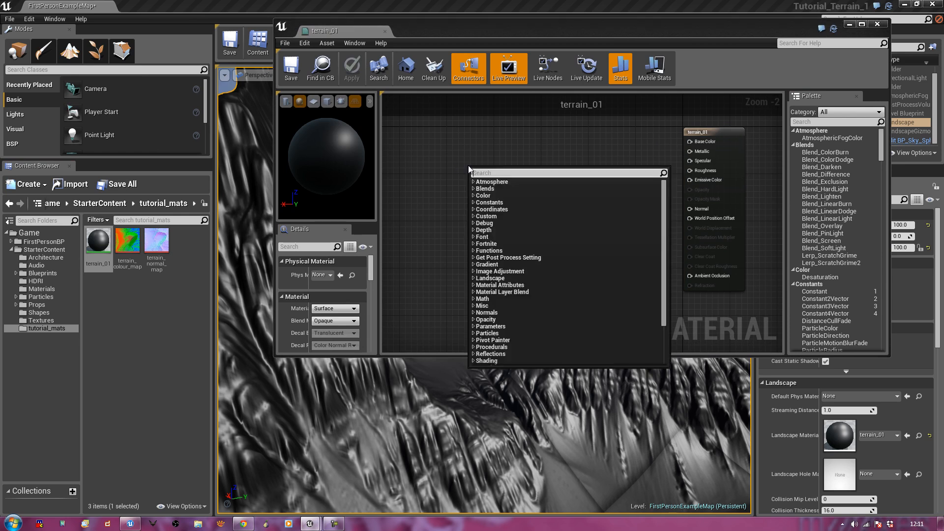
text(3)
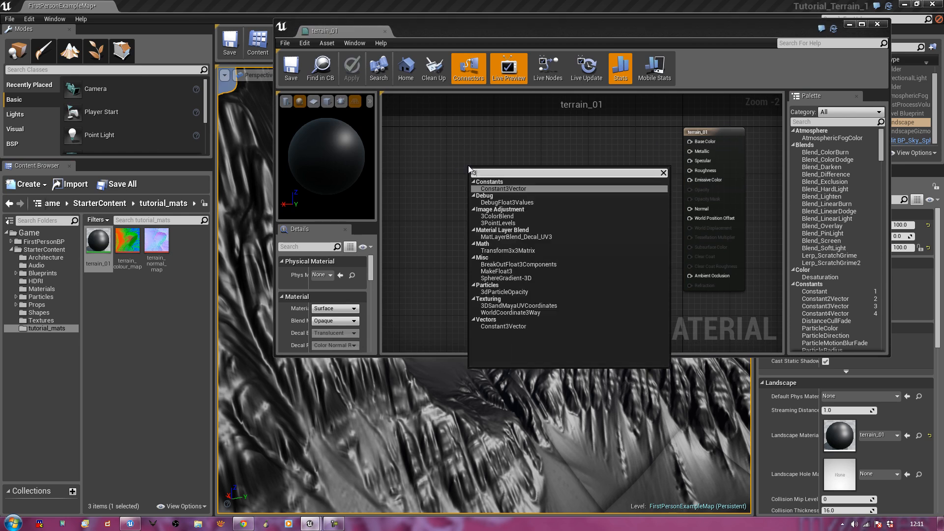
click(491, 188)
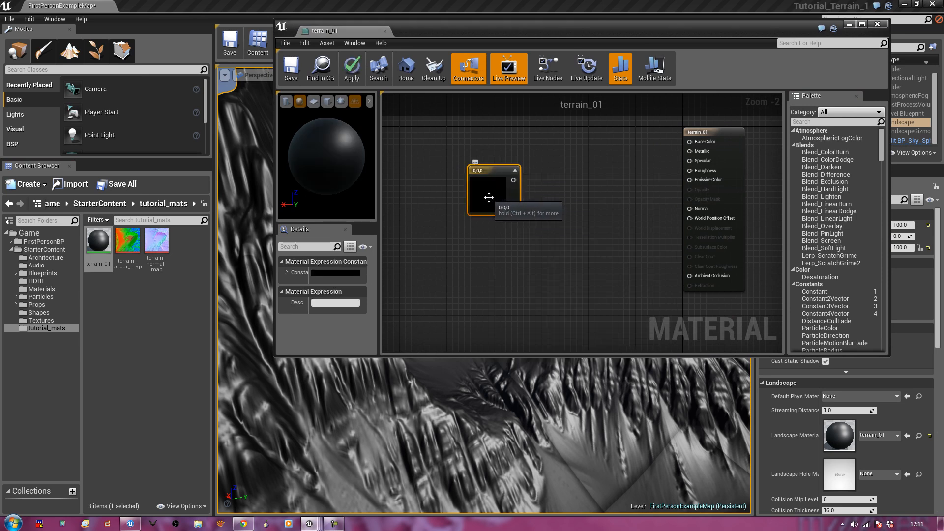
double_click(489, 197)
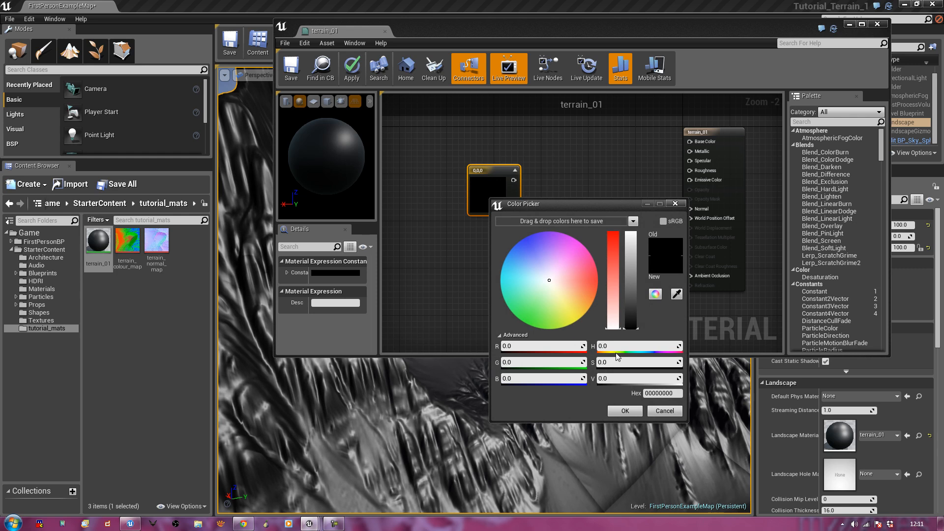
drag(524, 363, 585, 364)
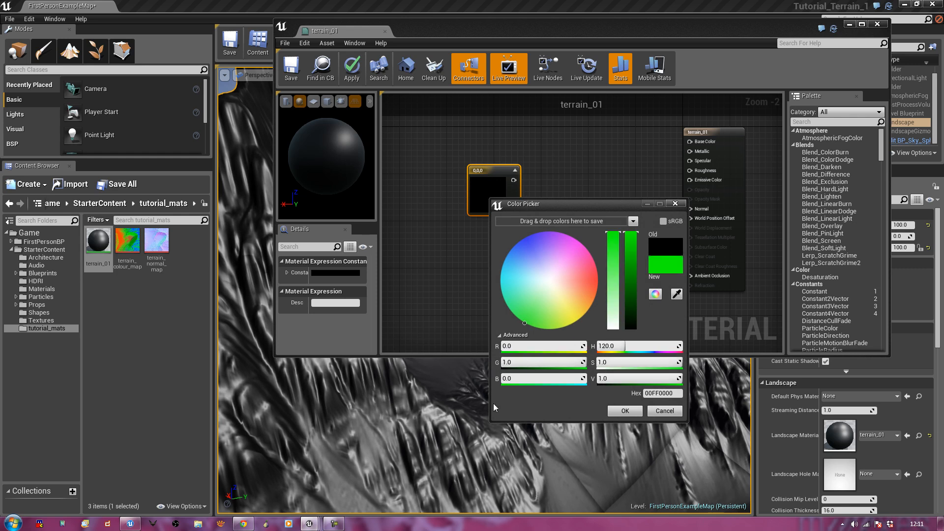
click(622, 410)
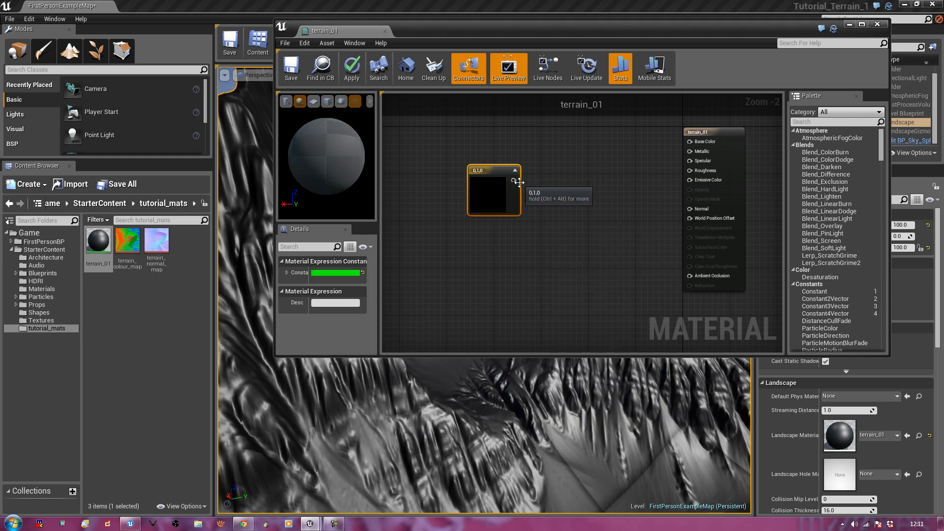
drag(512, 180, 690, 142)
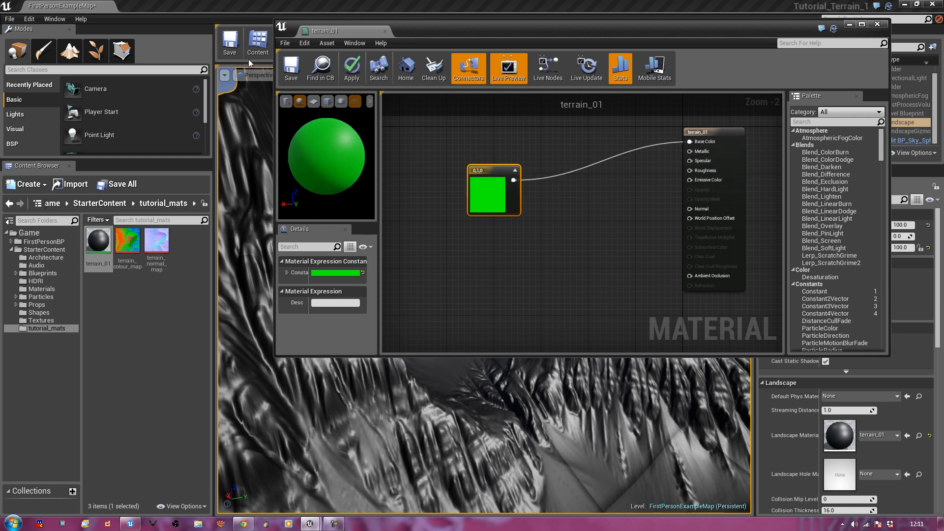
click(291, 73)
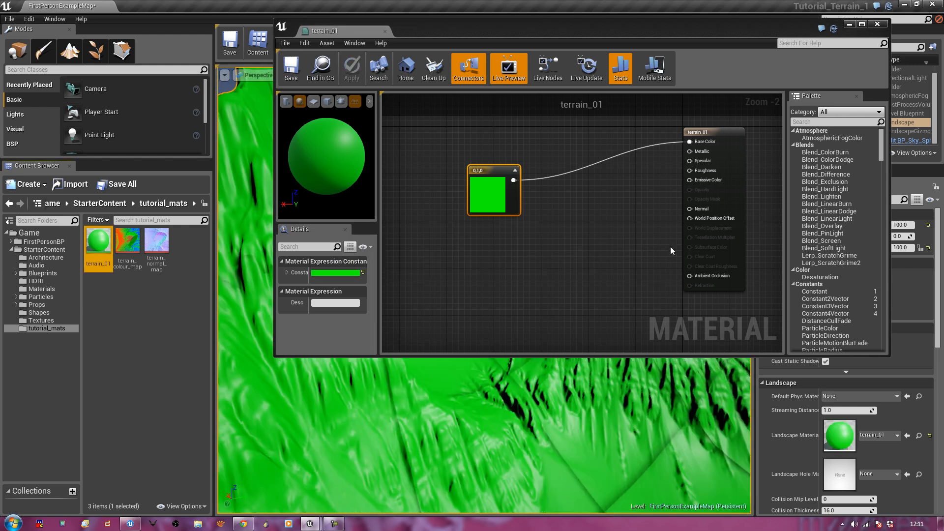
drag(513, 24, 499, 45)
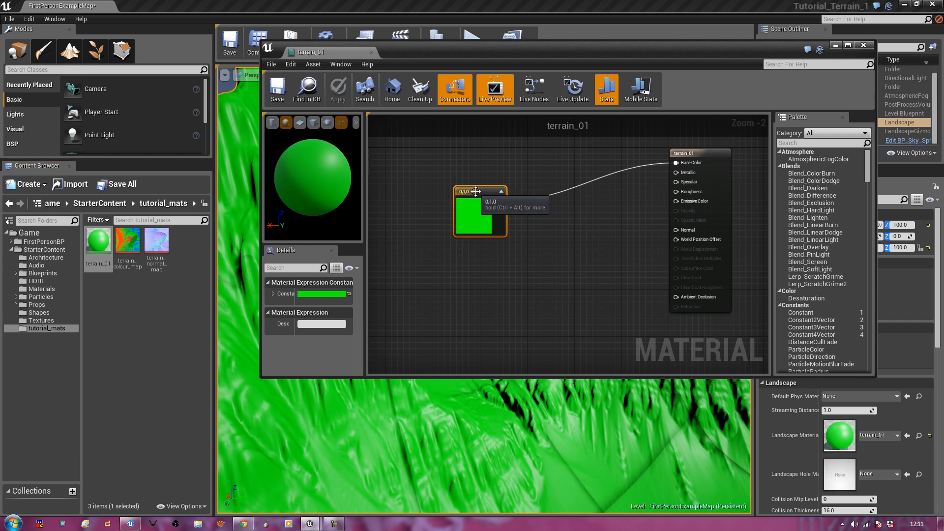
Delete the green Constant3Vector node and enlarge the material editor window down and left
key(Delete)
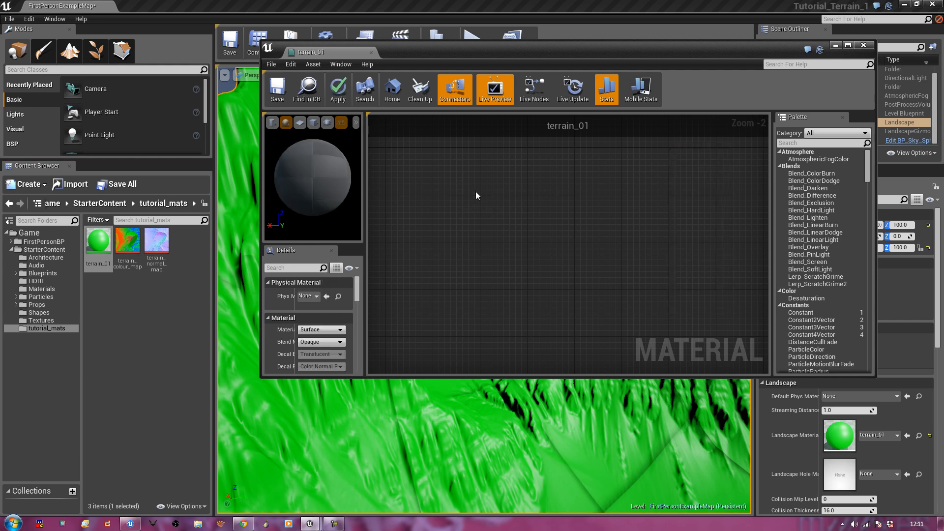
right_drag(468, 222, 491, 232)
scroll(491, 232, down, 1)
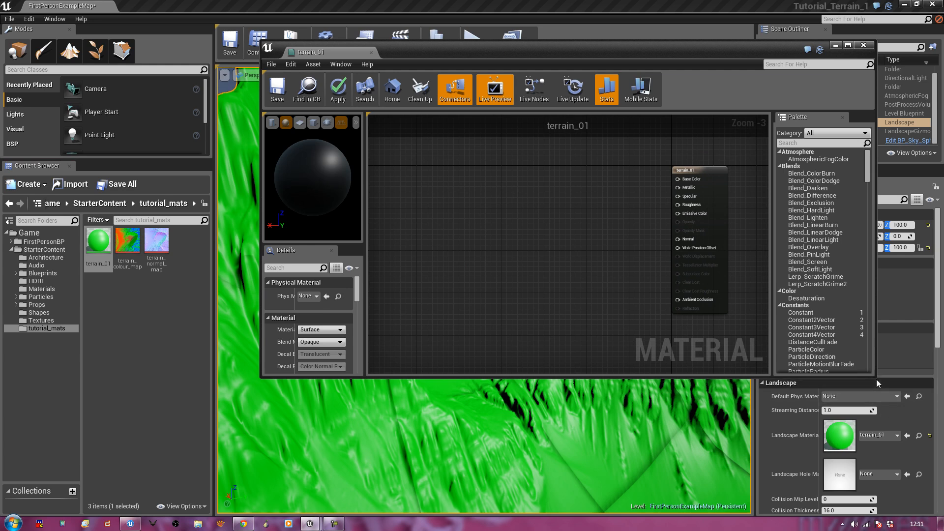
drag(876, 379, 929, 512)
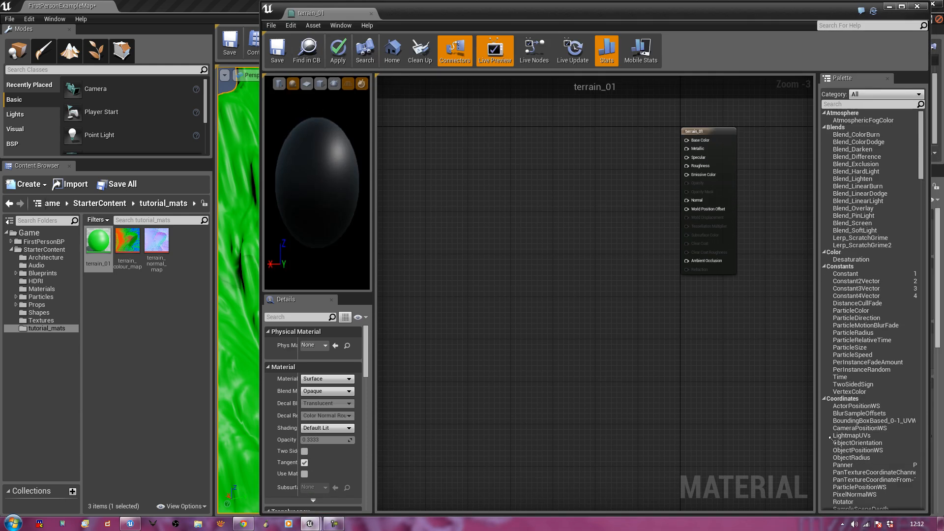
drag(260, 359, 218, 359)
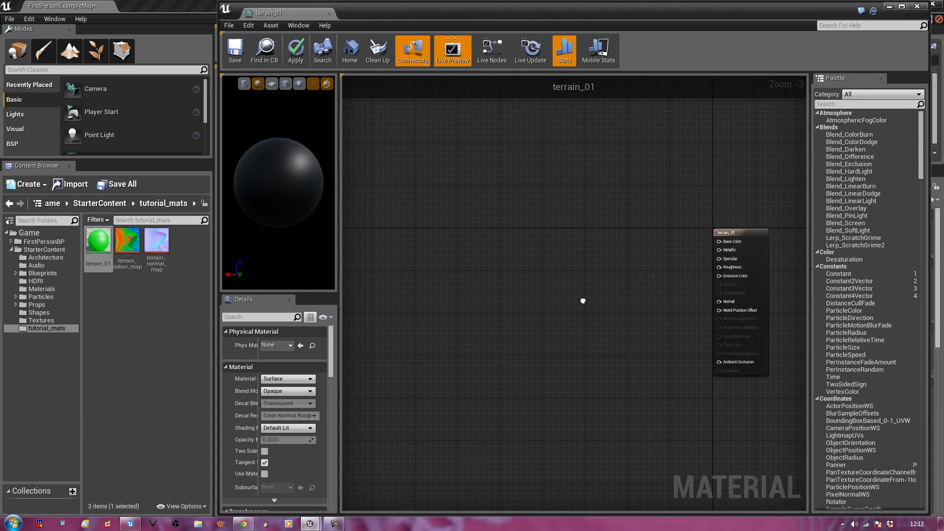
Add a LandscapeLayerBlend node near the terrain_01 result node
right_click(423, 226)
text(land)
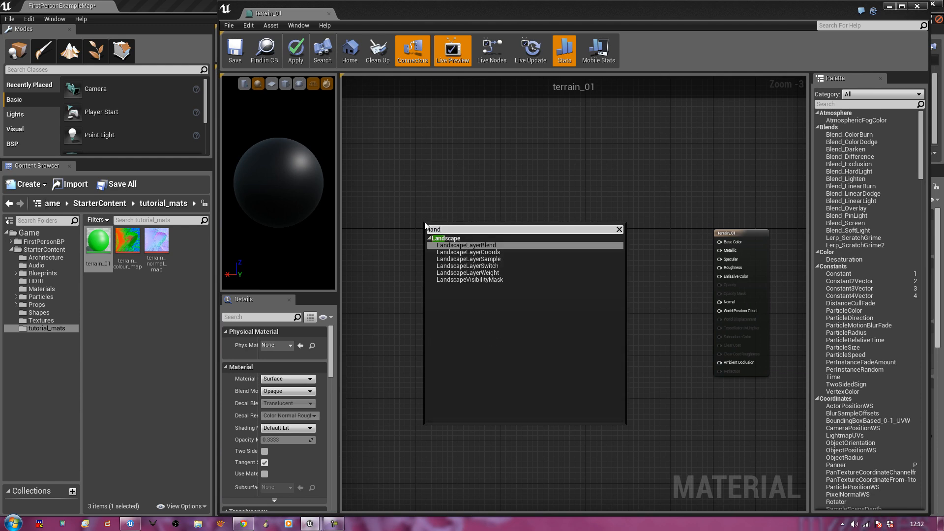
click(462, 246)
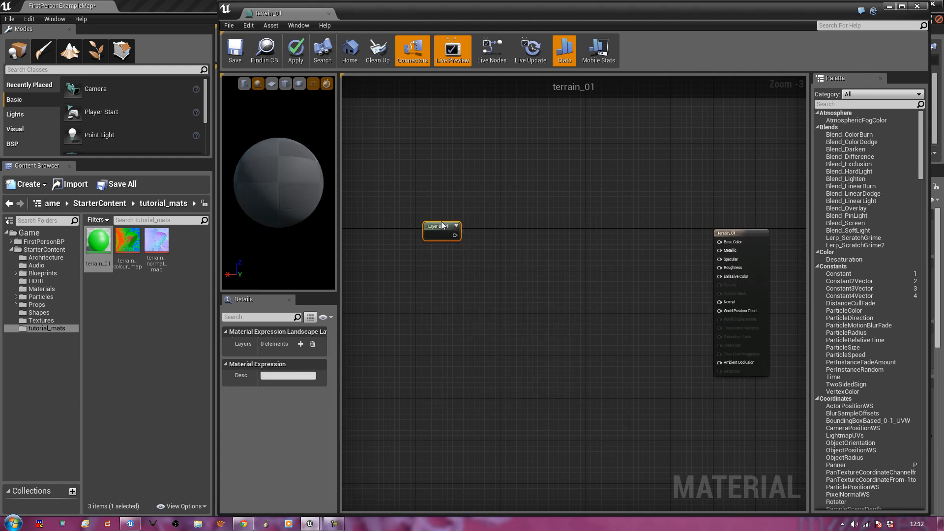
drag(438, 226, 537, 217)
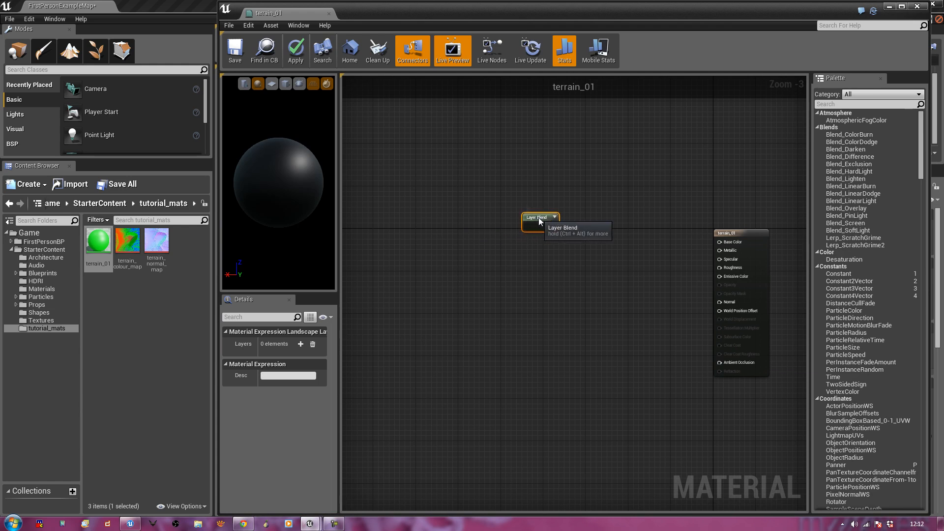
Add a LandscapeCoords node with Mapping Scale 505.0, spaced apart from Layer Blend
right_click(389, 217)
text(land)
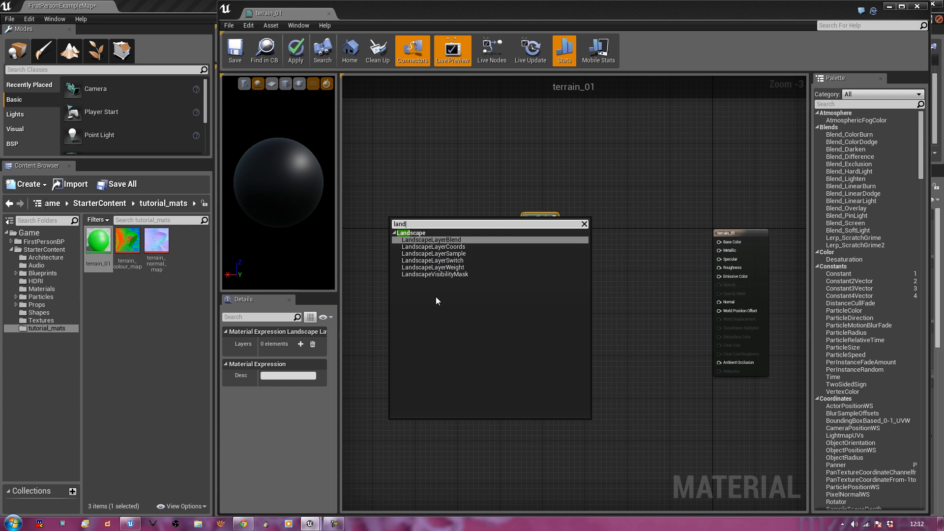
click(434, 247)
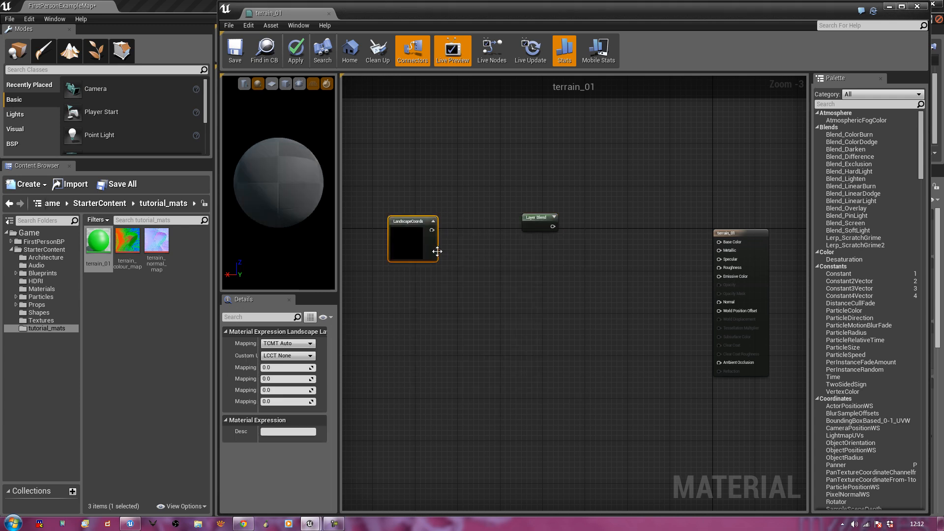
mouse_move(406, 222)
mouse_down()
mouse_move(411, 212)
mouse_move(401, 224)
mouse_up()
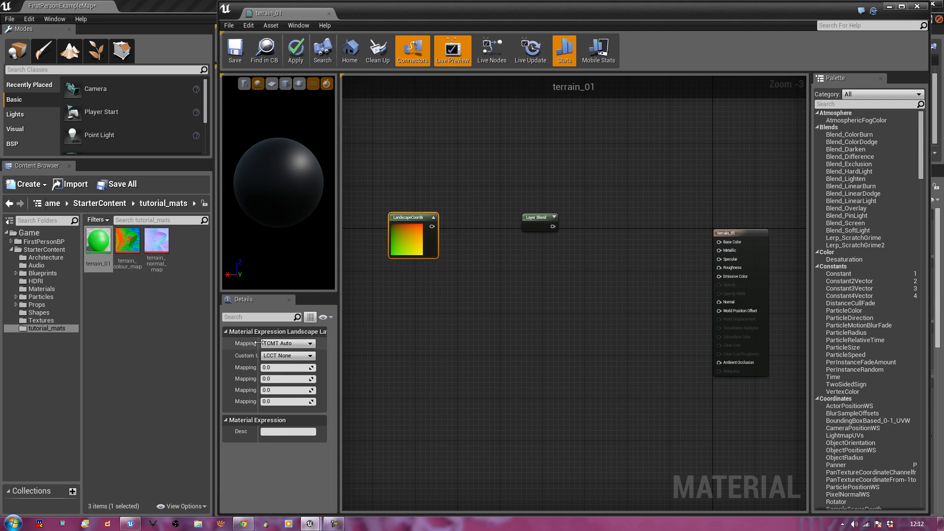
drag(258, 342, 277, 342)
click(290, 367)
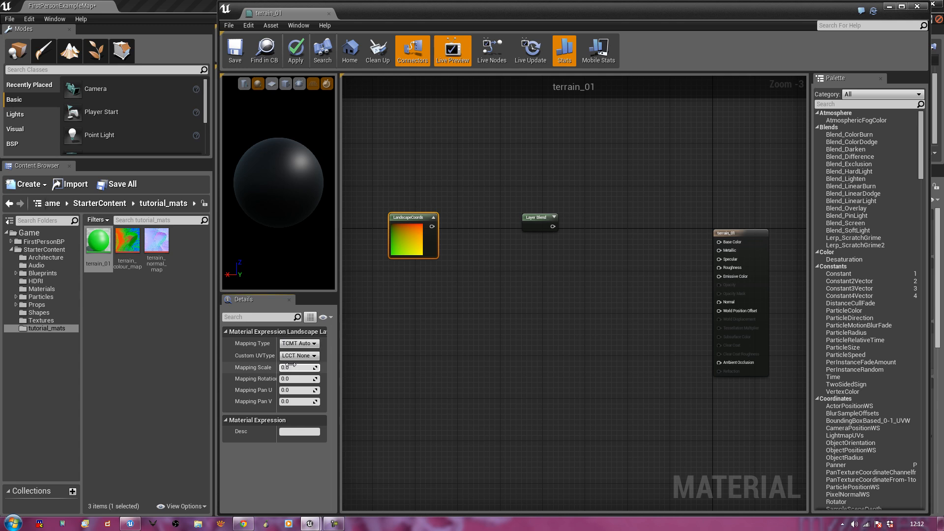
text(505)
key(Return)
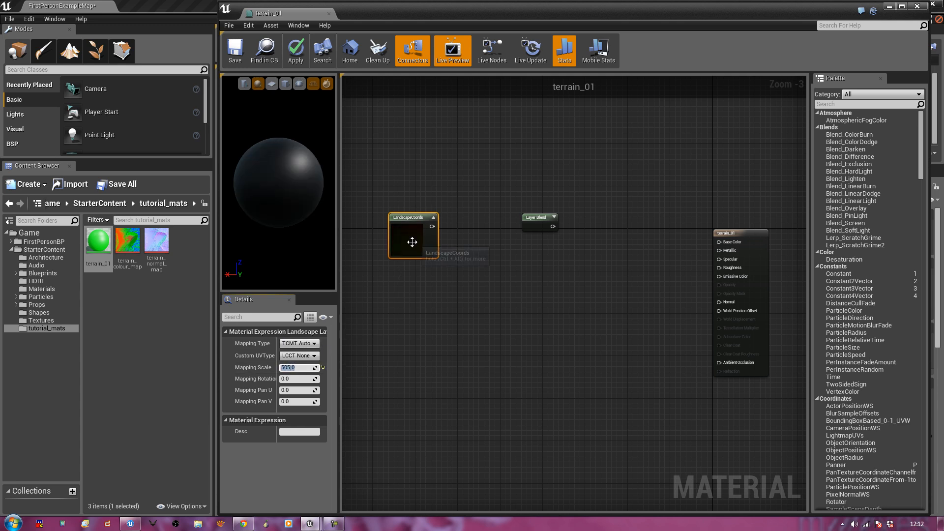
drag(410, 214, 380, 187)
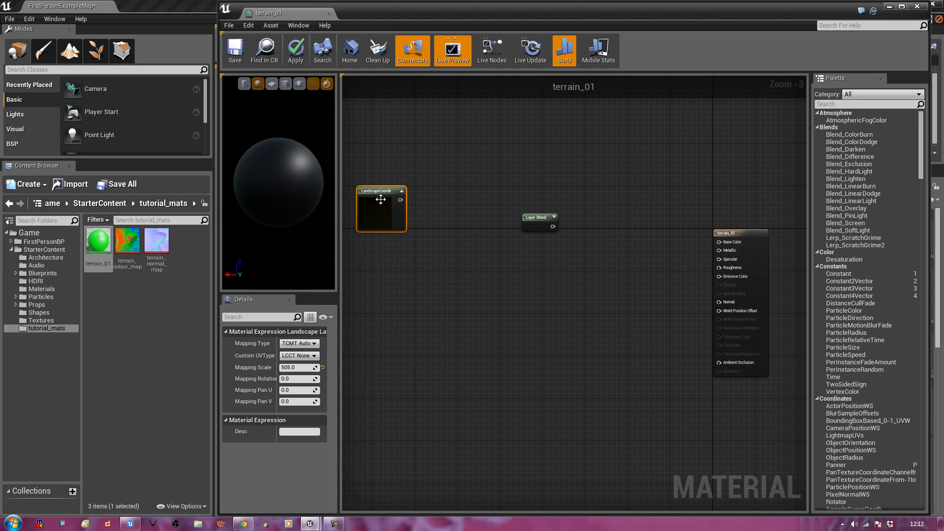
drag(381, 192, 393, 234)
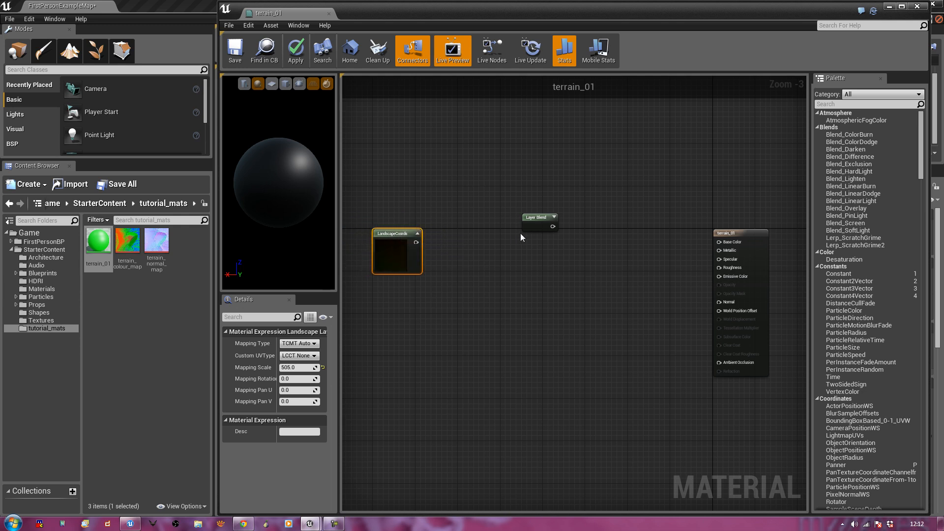
mouse_move(538, 218)
mouse_down()
mouse_move(559, 234)
mouse_move(534, 233)
mouse_up()
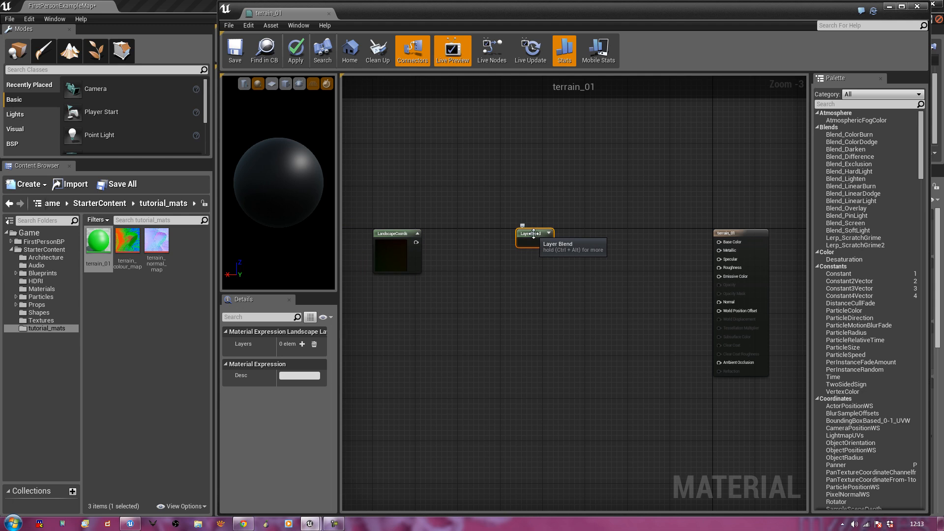
Add three layers to the Layer Blend node named Red, Green and Blue
click(302, 344)
click(303, 344)
click(302, 344)
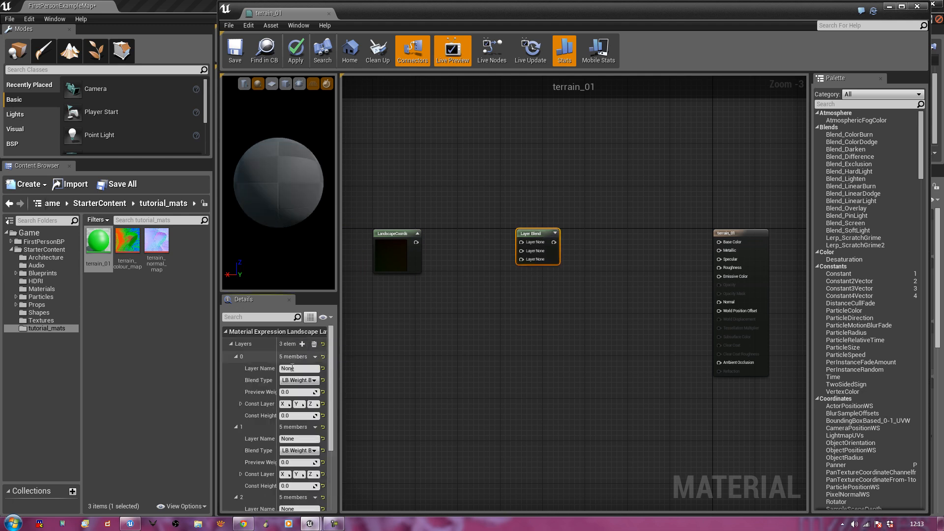
click(292, 367)
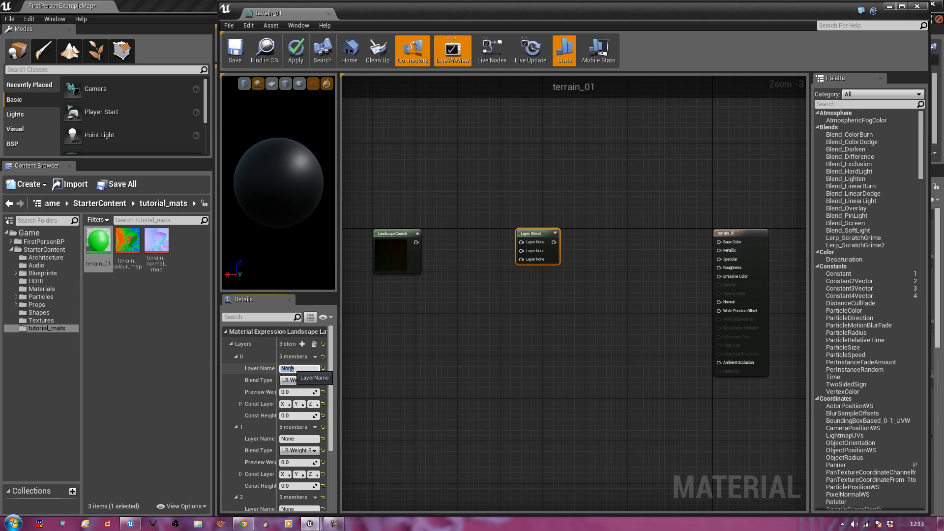
text(Red)
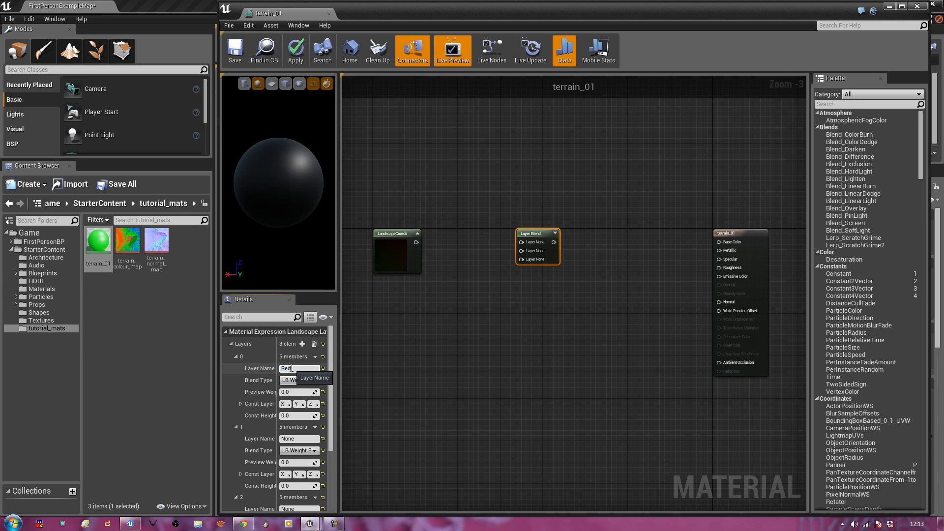
click(302, 438)
text(Green)
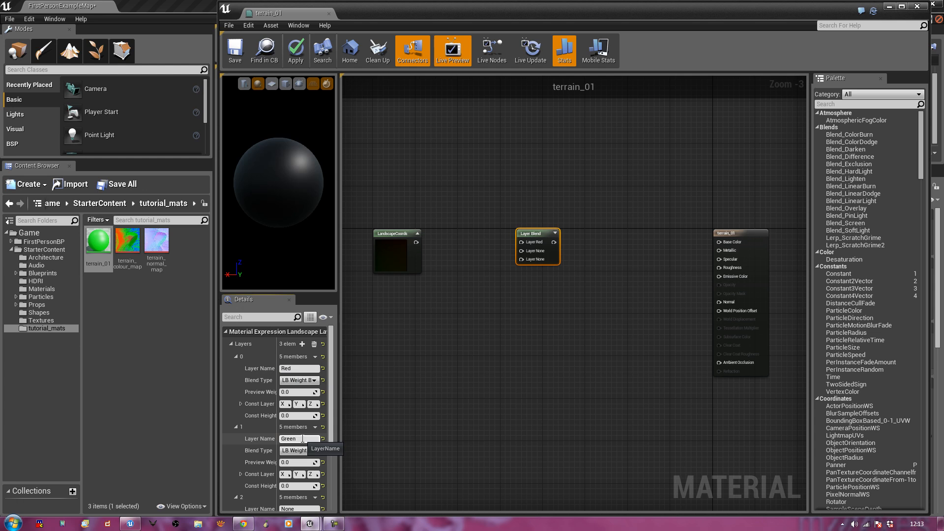
key(Return)
scroll(333, 422, down, 1)
click(301, 471)
text(BLue)
key(Return)
text(Blue)
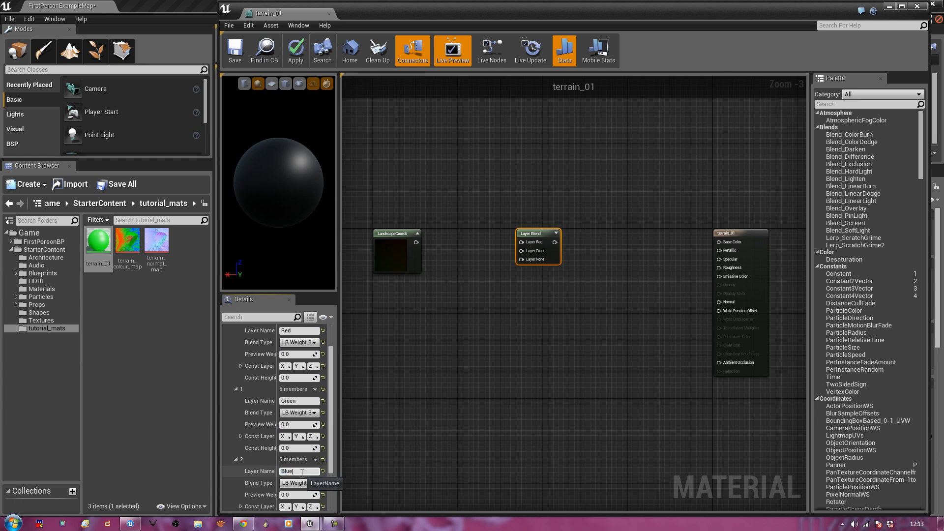
key(Return)
Rename the layers to Redu, Greenu and Blueu
click(311, 330)
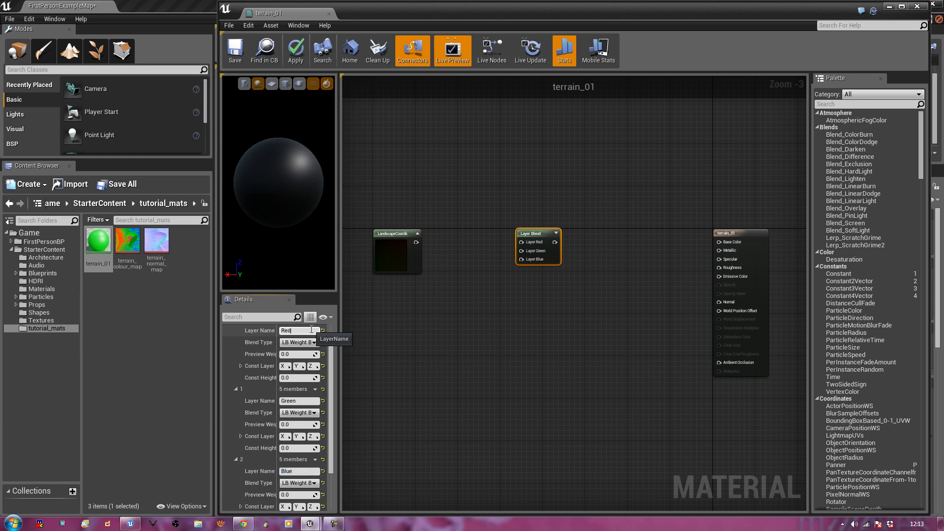
text(u)
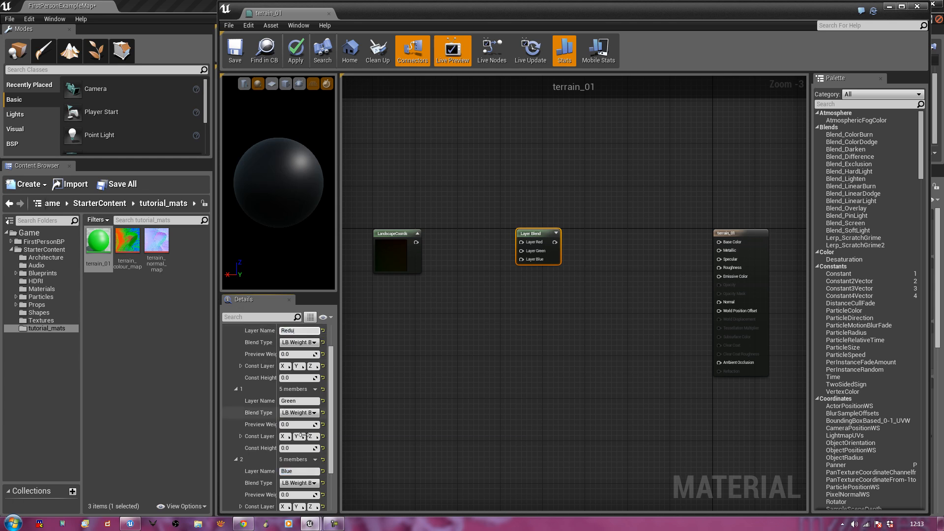
click(307, 400)
text(u)
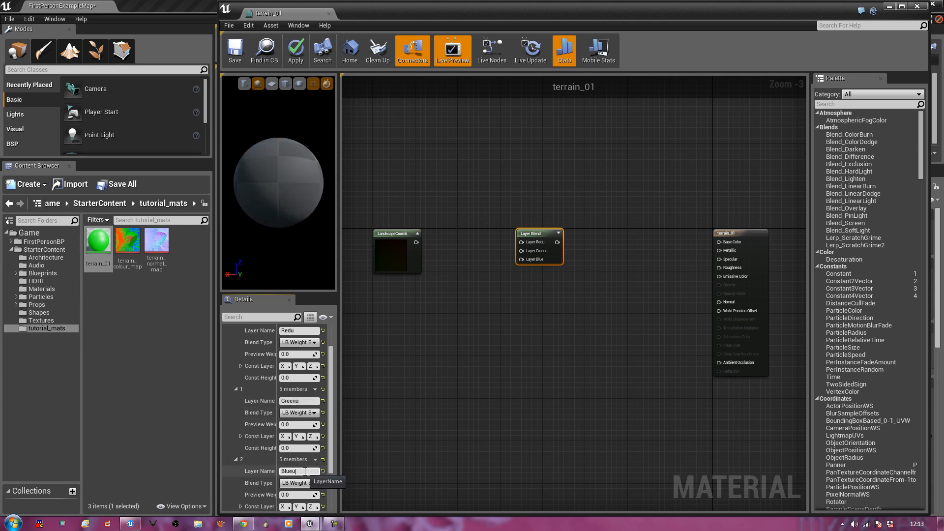
click(429, 386)
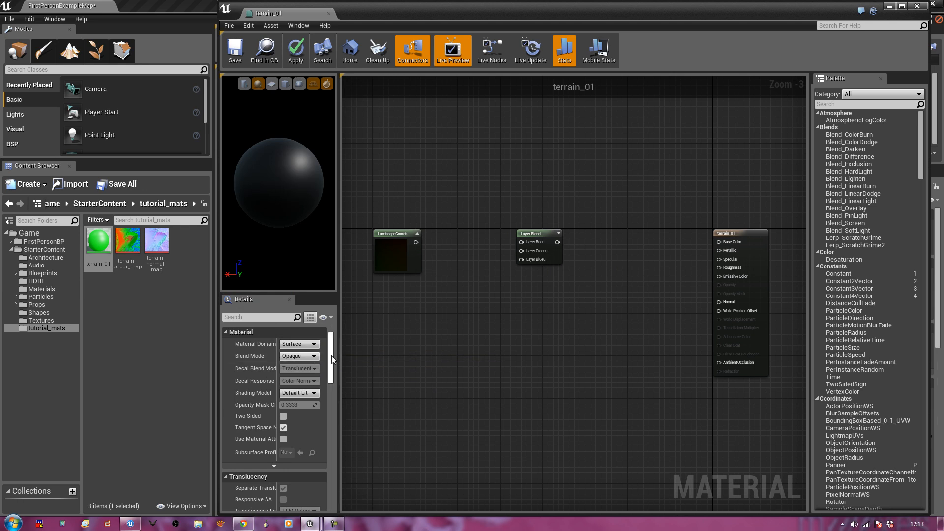
Set the Blend Type of all three layers to LB Height Blend
scroll(331, 335, up, 2)
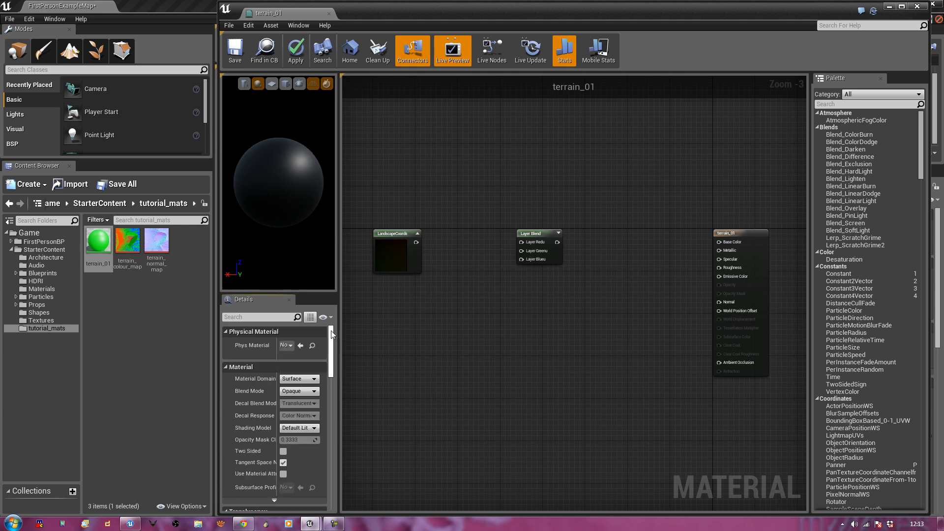
click(530, 234)
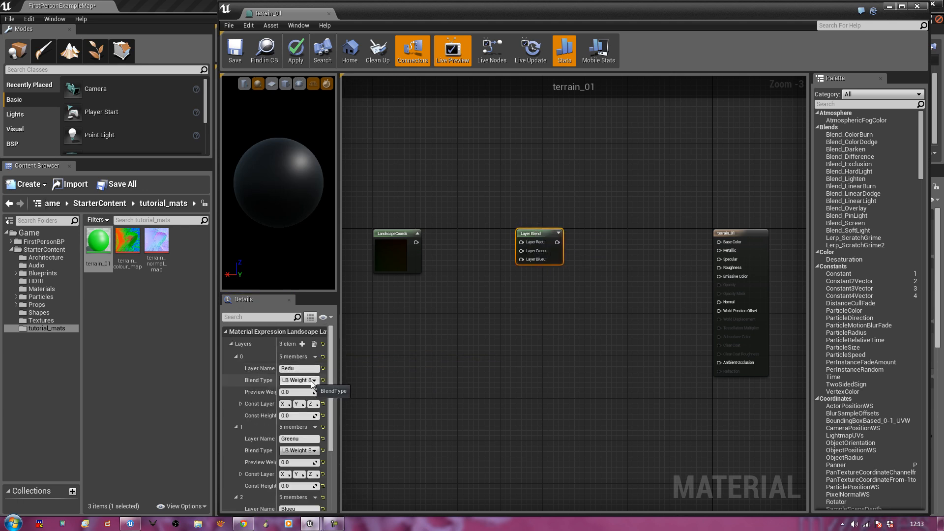
click(305, 380)
click(310, 400)
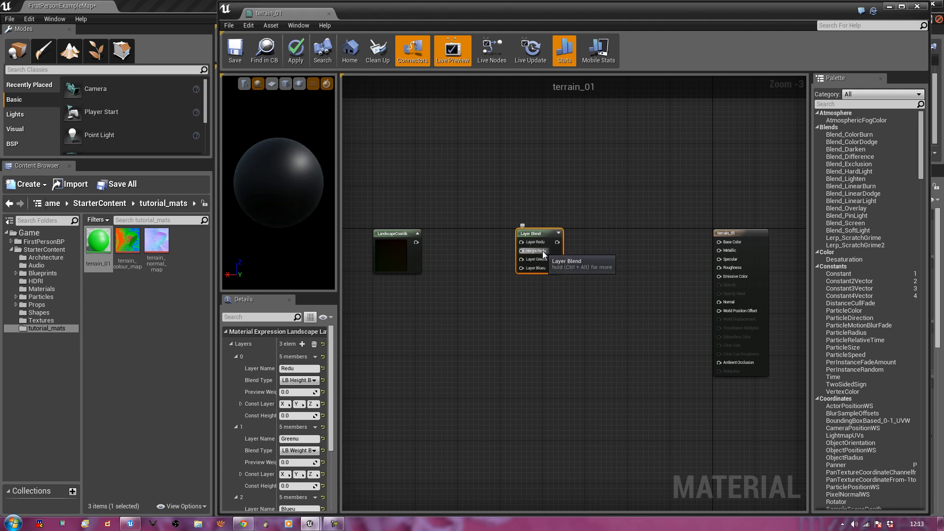
drag(332, 377, 331, 404)
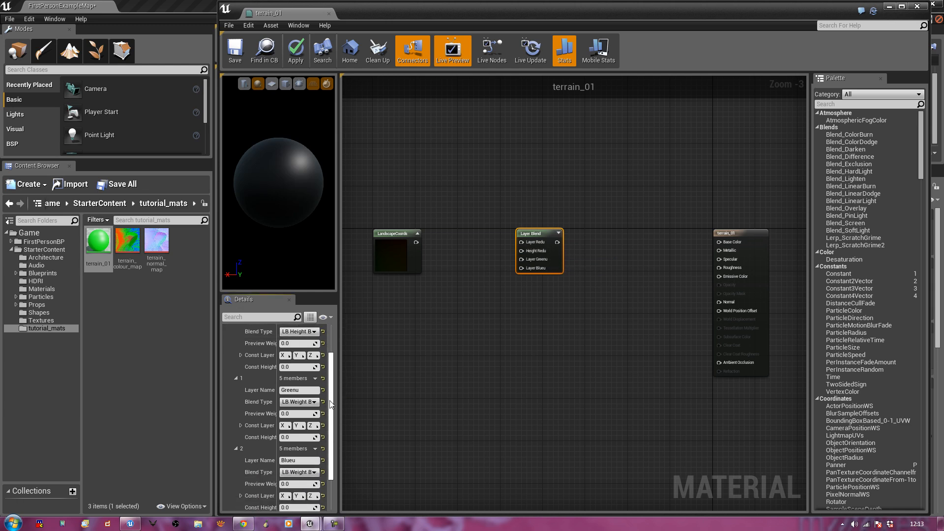
click(297, 402)
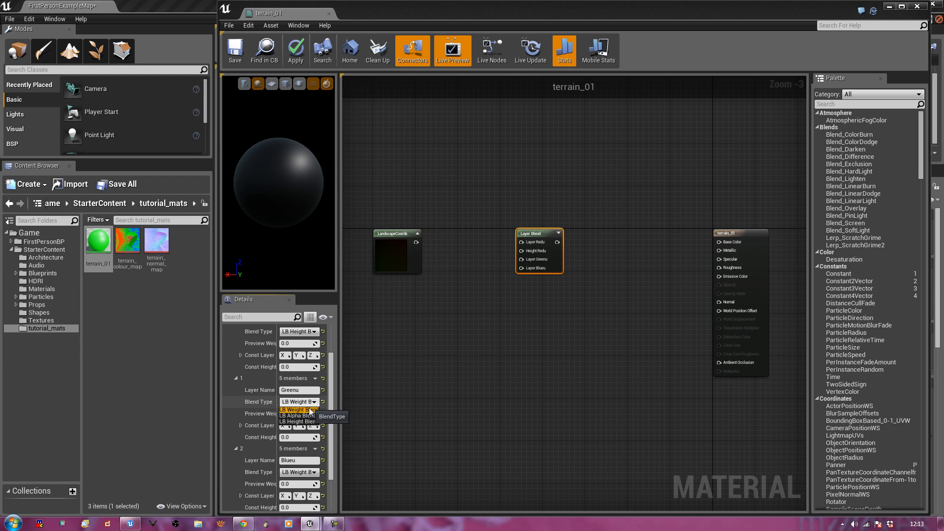
click(308, 421)
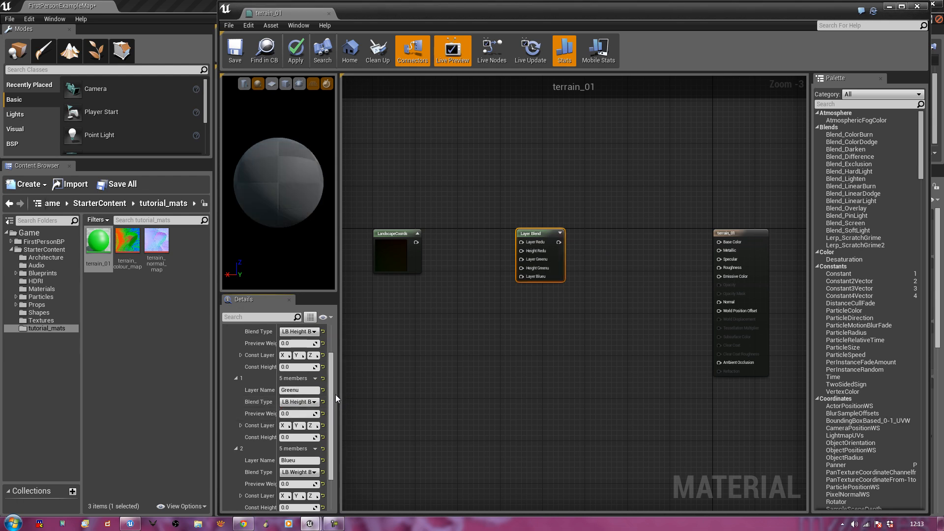
drag(335, 397, 330, 424)
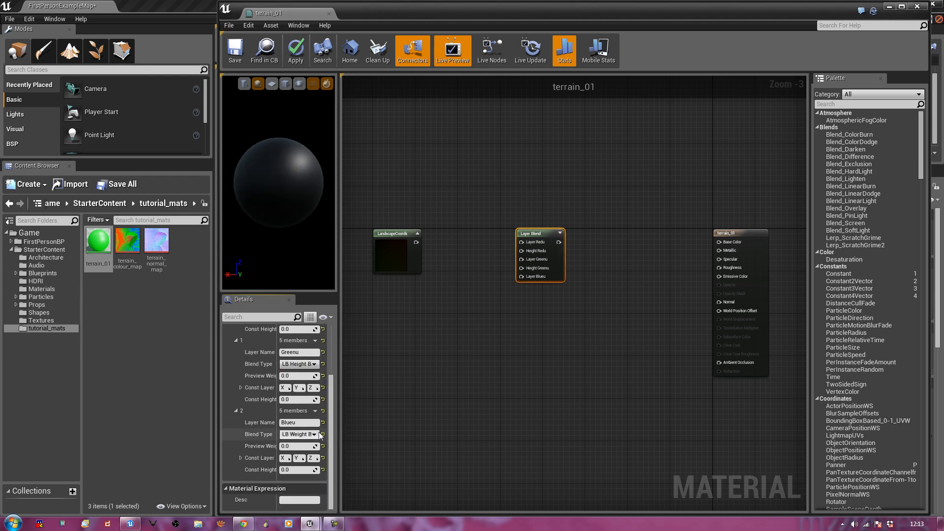
click(313, 435)
click(300, 454)
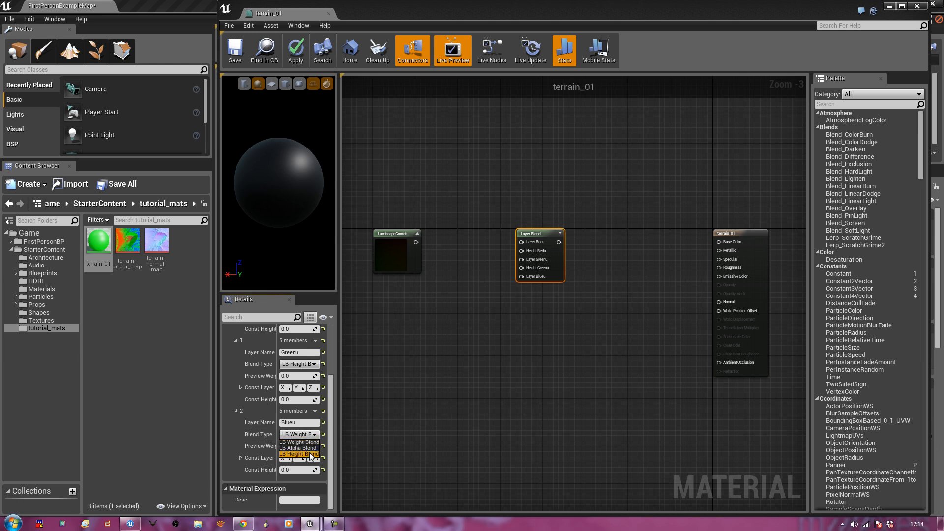
drag(332, 439, 339, 374)
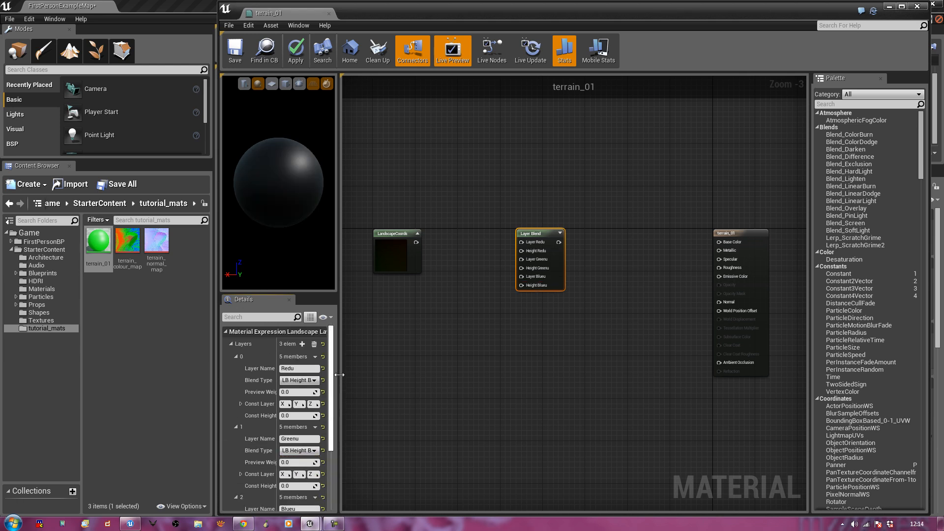
Set preview weights of 0.35 for Greenu and 0.3 for Blueu
click(306, 393)
scroll(310, 423, down, 3)
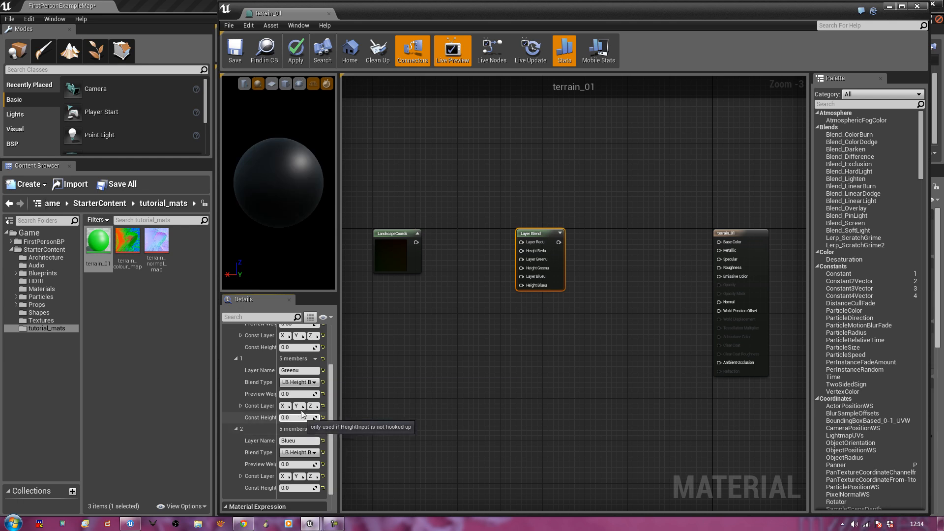
click(301, 395)
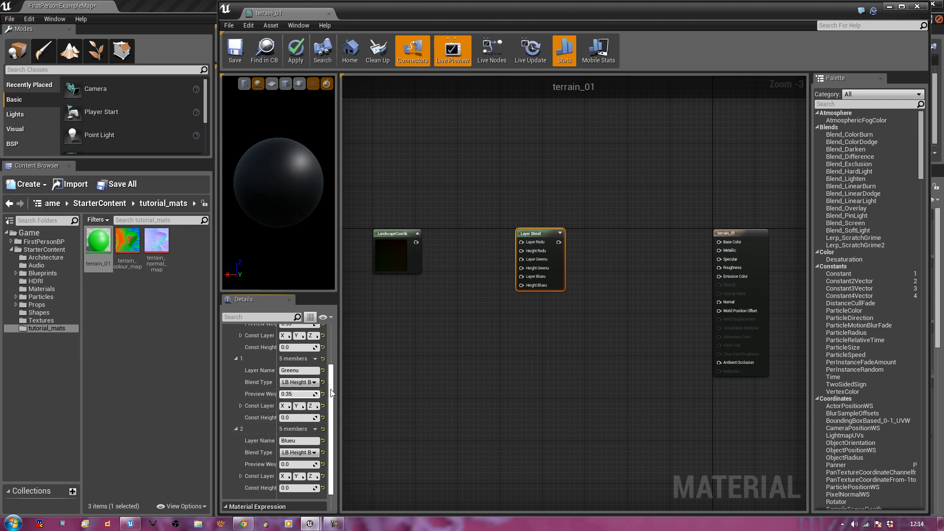
scroll(285, 456, down, 1)
click(291, 445)
text(0.3)
key(Return)
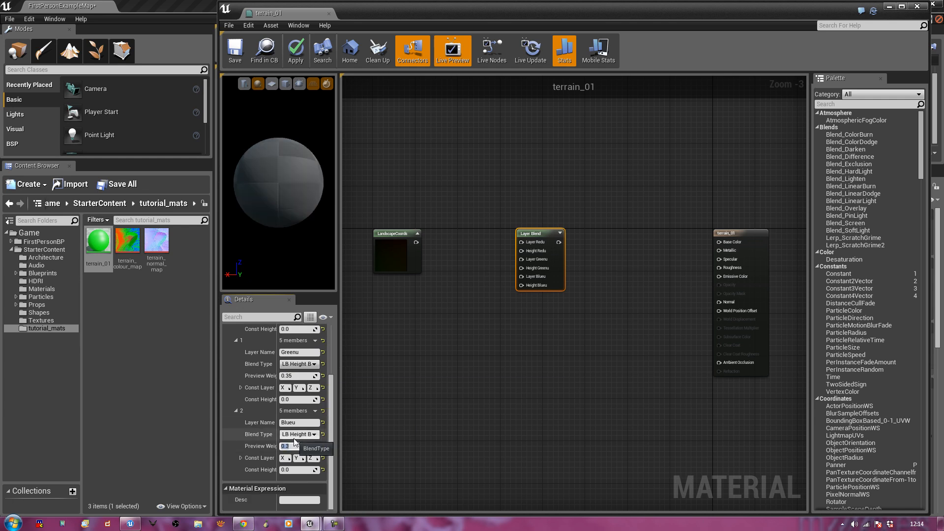
click(427, 370)
drag(526, 230, 586, 235)
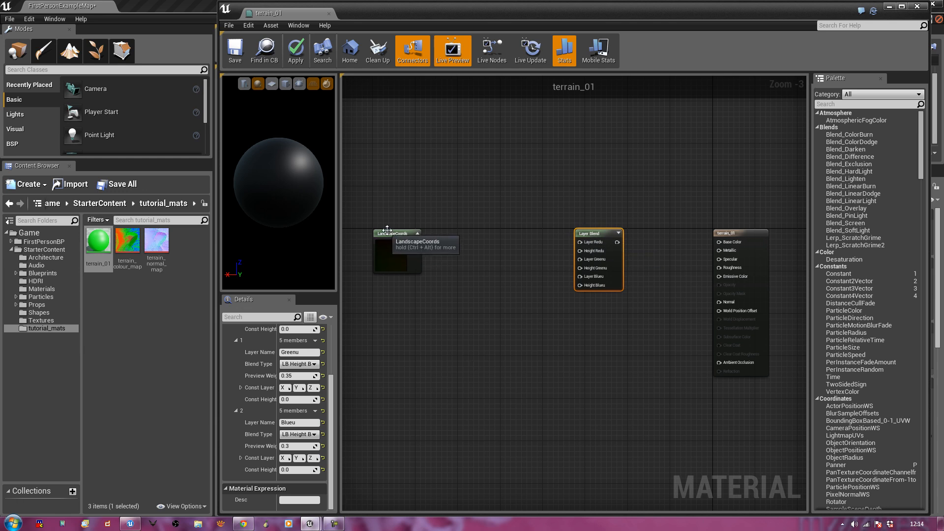
Add a terrain_colour_map Texture Sample under LandscapeCoords and feed LandscapeCoords into its UVs
drag(384, 237, 368, 231)
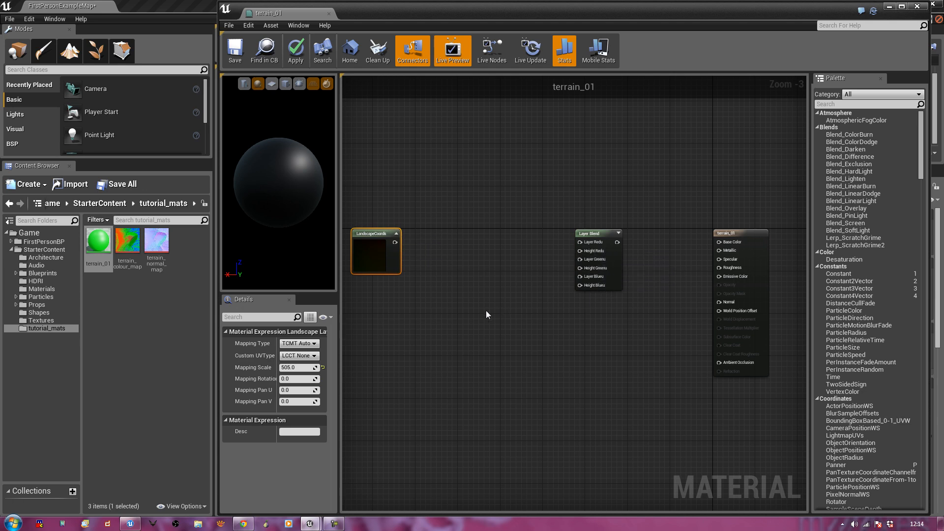
drag(127, 241, 384, 327)
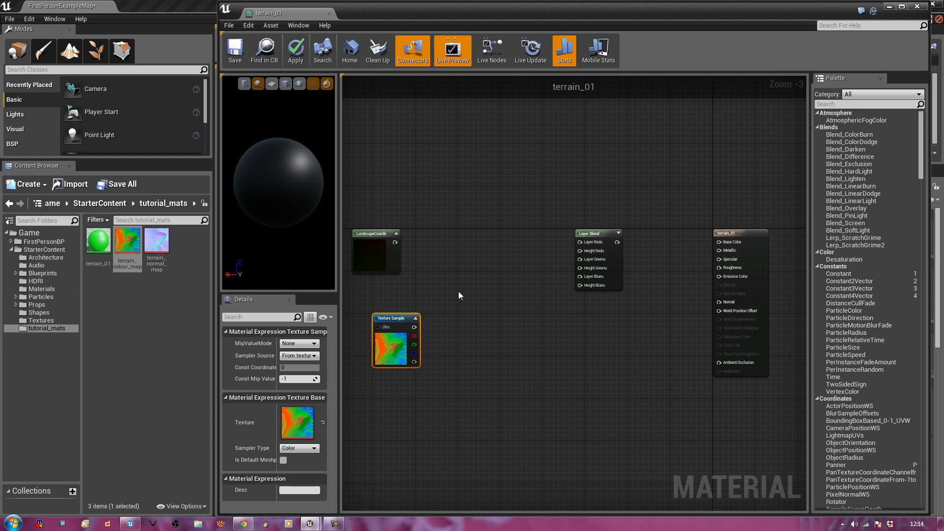
right_drag(457, 295, 495, 299)
drag(426, 325, 409, 308)
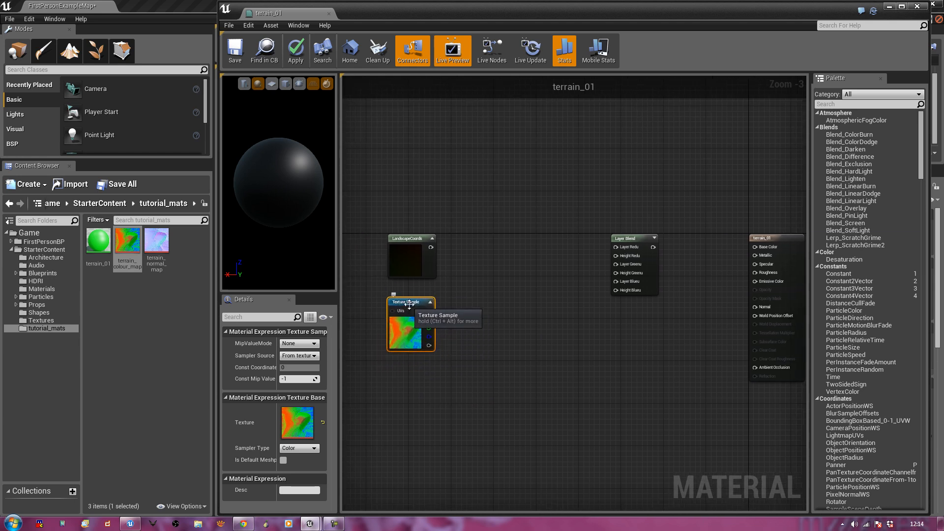
click(499, 340)
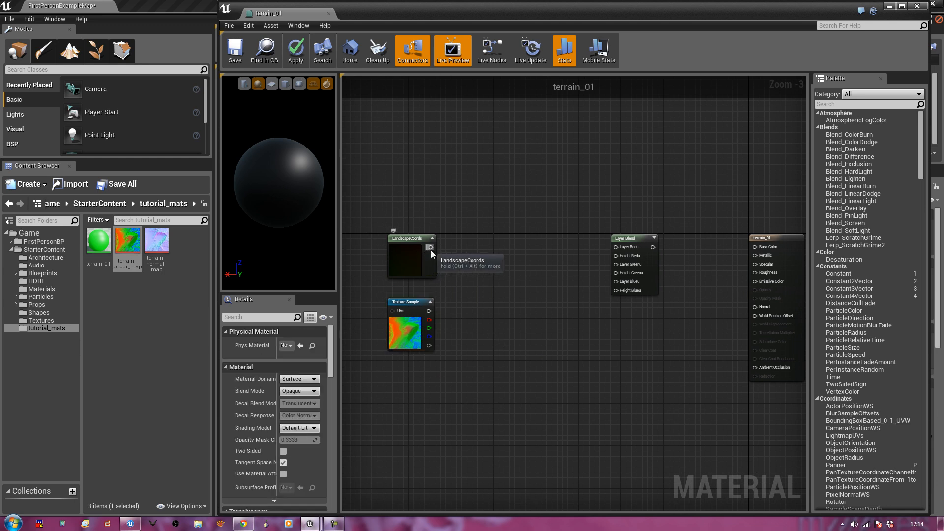
drag(431, 248, 391, 311)
Link the texture's R, G and B channels to Height Redu, Greenu and Blueu
right_drag(452, 366, 451, 399)
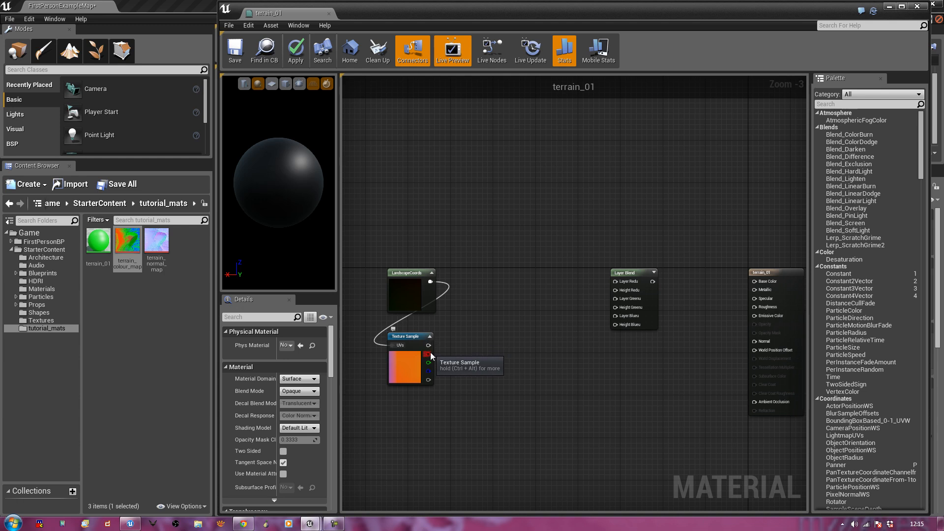
drag(428, 353, 617, 294)
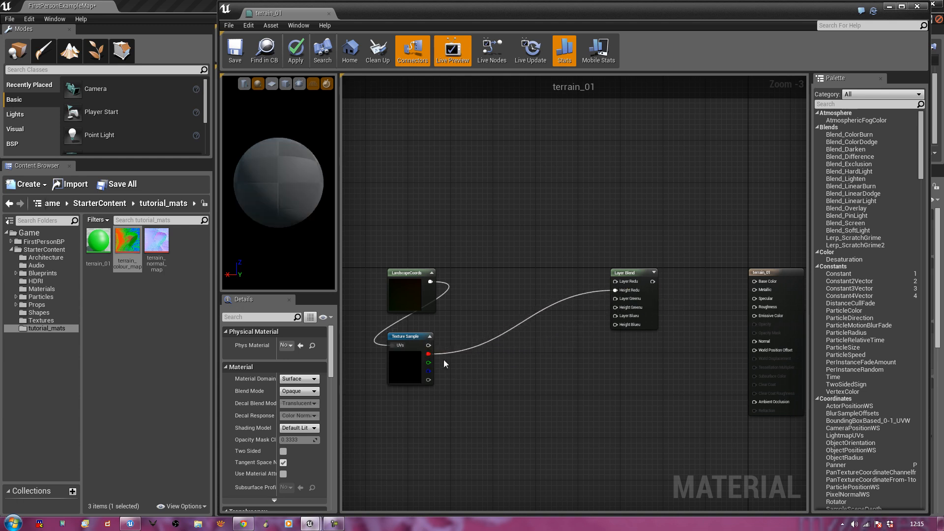
drag(428, 362, 615, 307)
drag(428, 370, 615, 325)
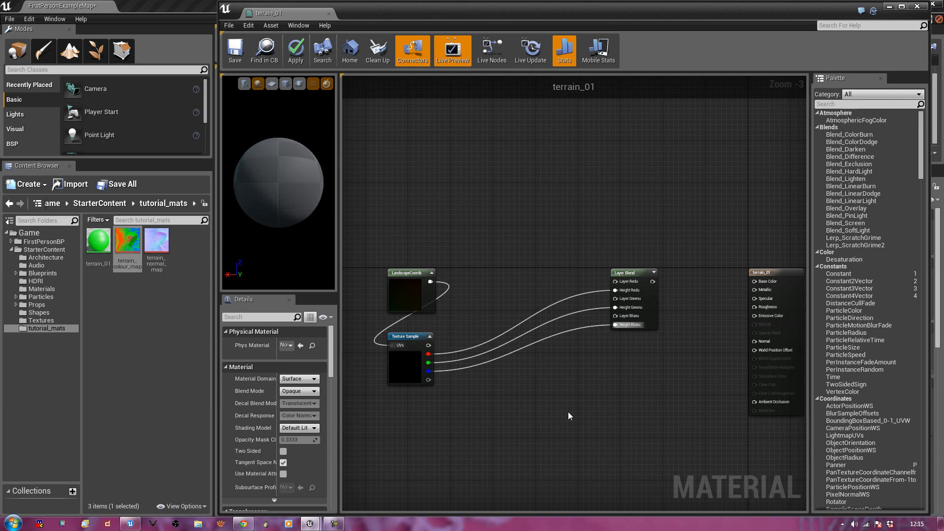
right_drag(568, 412, 580, 432)
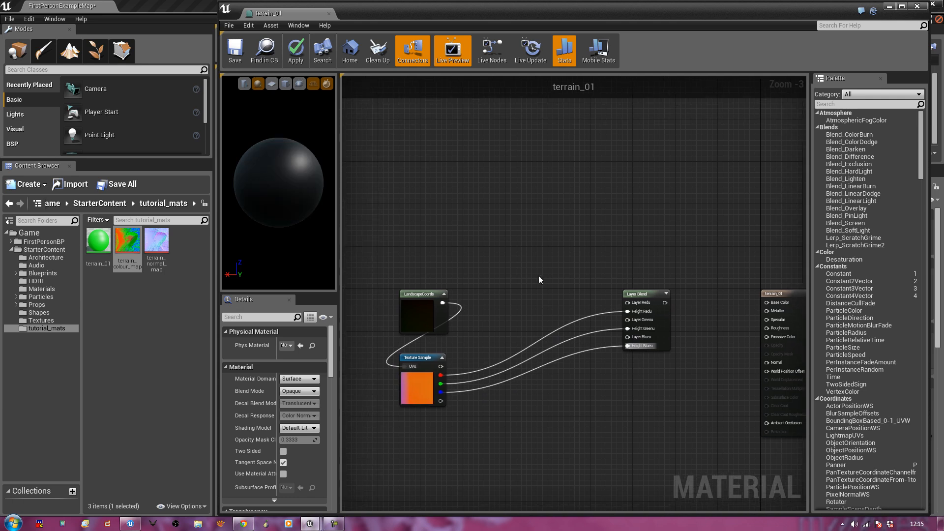
Place three Constant3Vector nodes stacked vertically in the graph
click(518, 243)
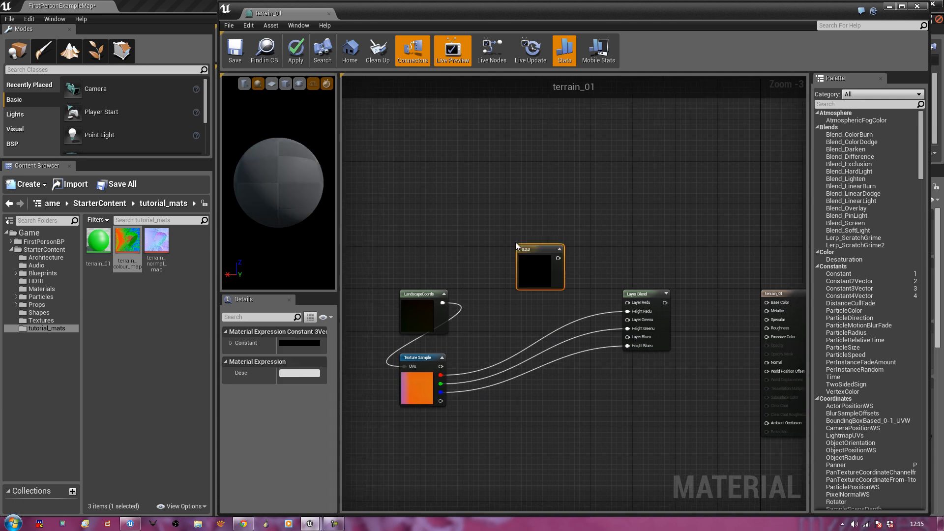
drag(517, 249, 505, 155)
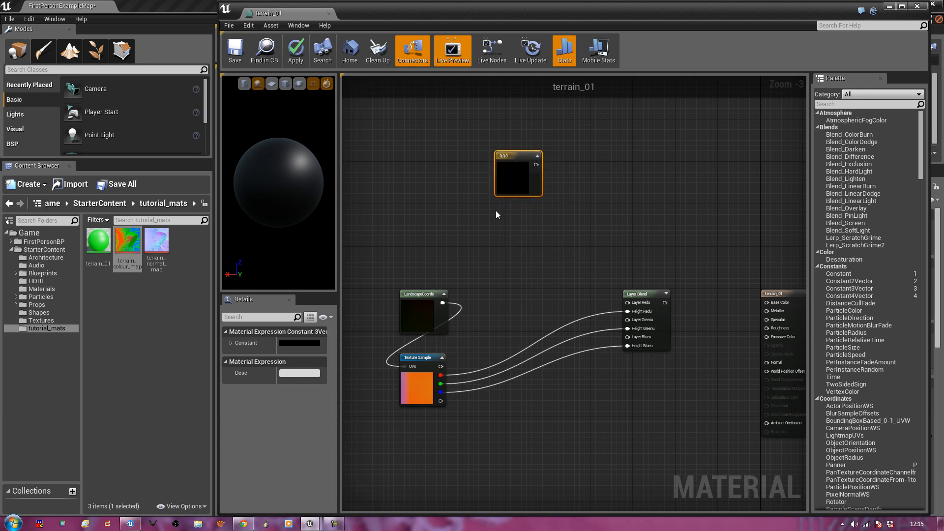
click(496, 208)
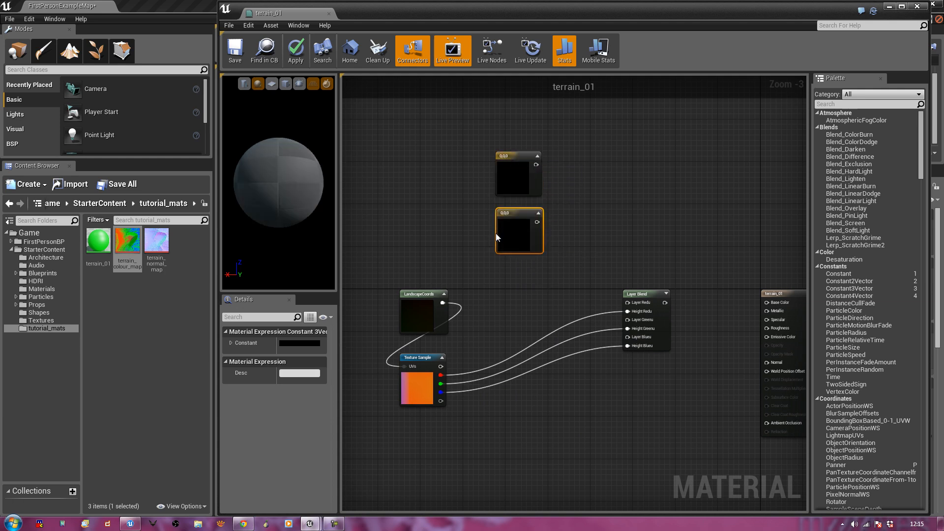
click(495, 267)
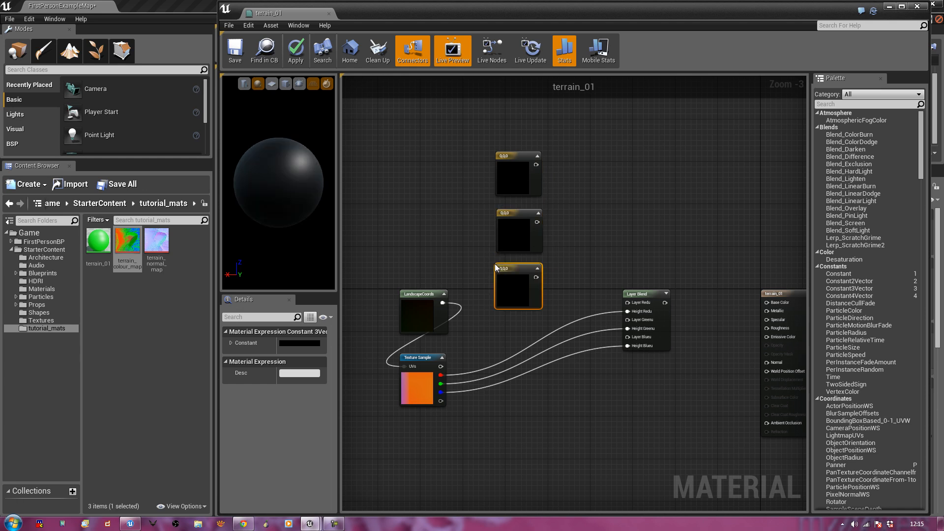
Colour the constants pure red (1,0,0), green (0,1,0) and blue (0,0,1)
double_click(506, 184)
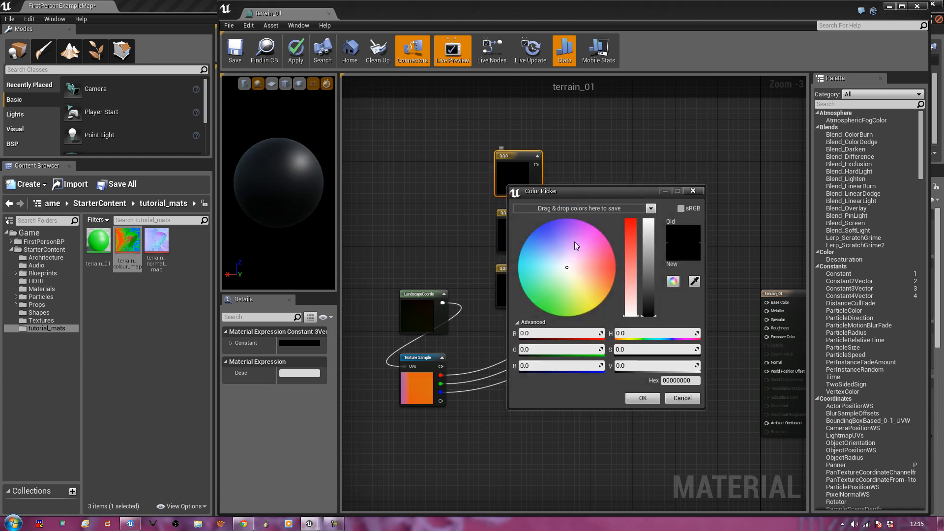
click(553, 333)
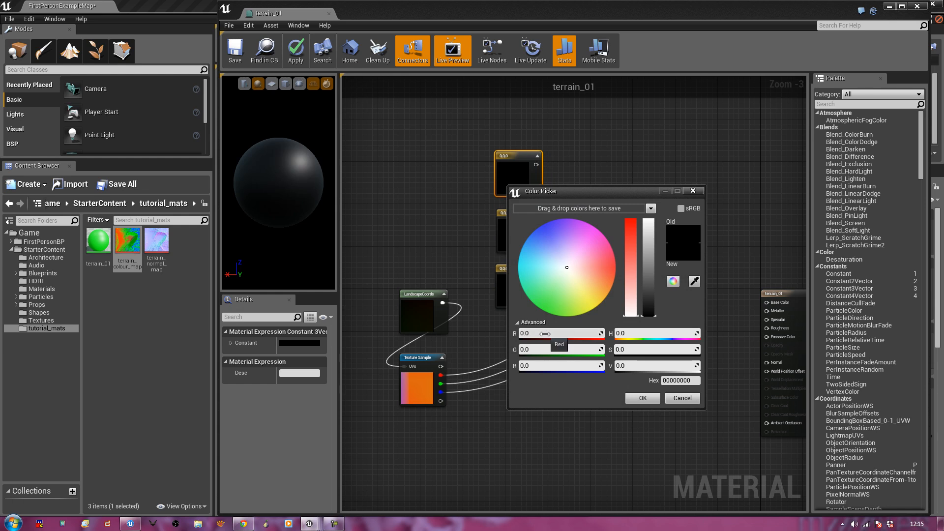
text(1)
key(Return)
click(643, 398)
double_click(509, 235)
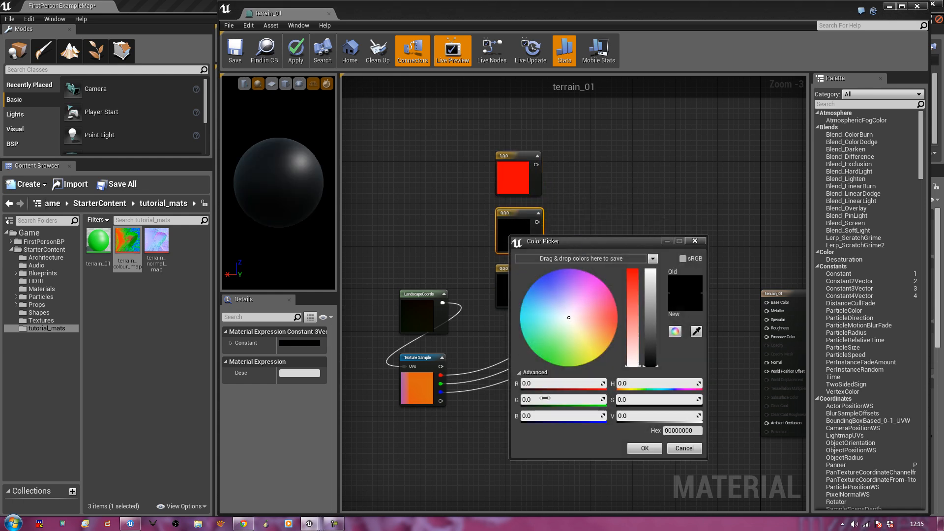
click(560, 399)
text(1)
key(Return)
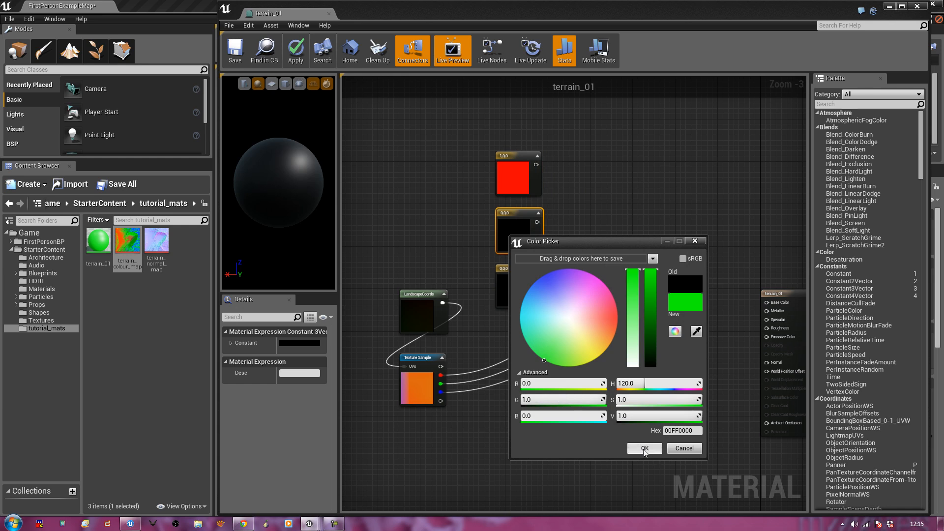
click(645, 448)
double_click(512, 290)
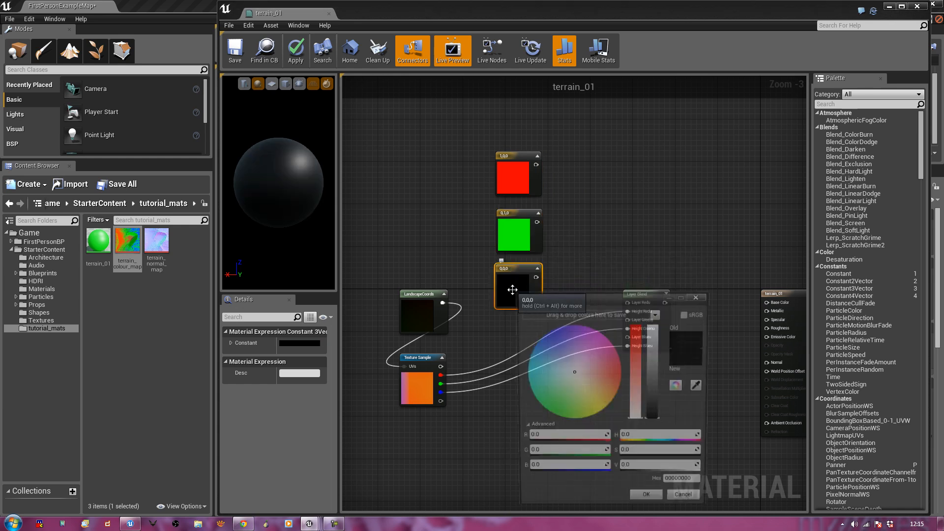
click(537, 471)
text(1)
key(Return)
click(639, 501)
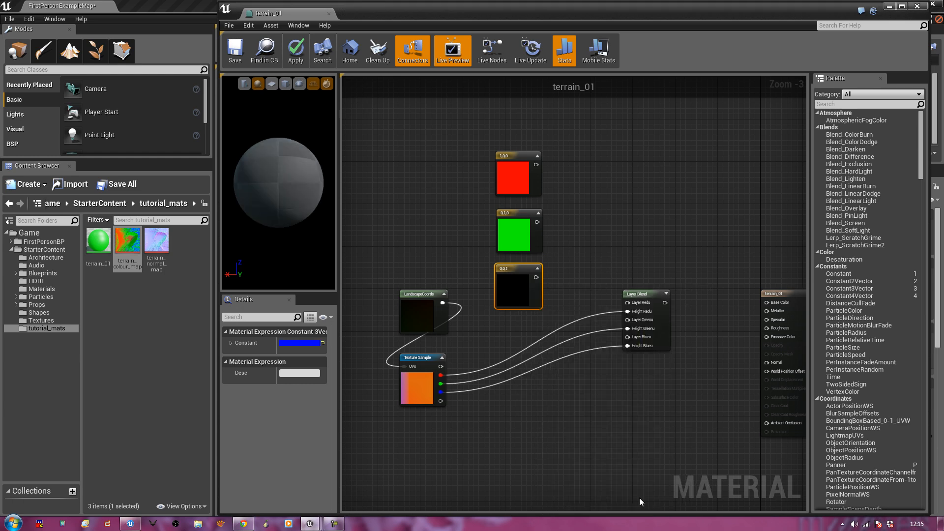
Connect the red, green and blue constants to Layer Redu, Greenu and Blueu
drag(536, 164, 626, 301)
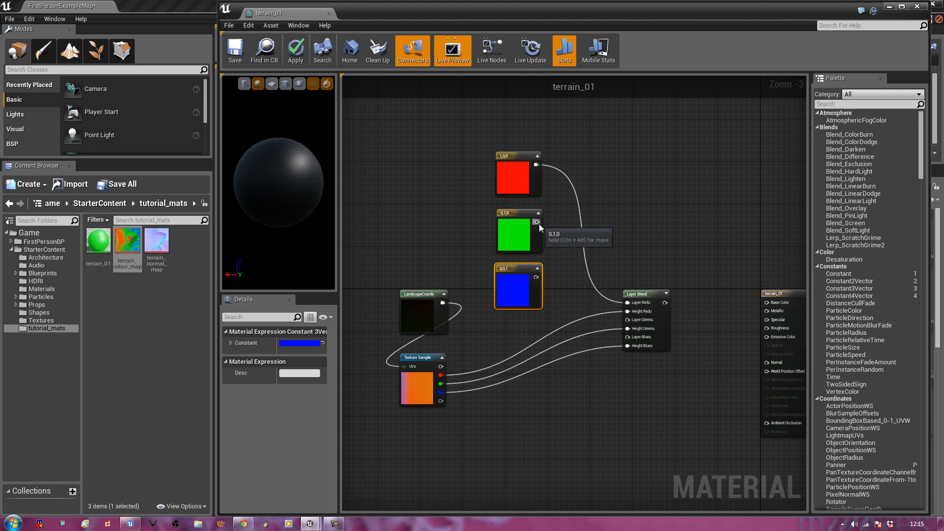
drag(536, 222, 626, 319)
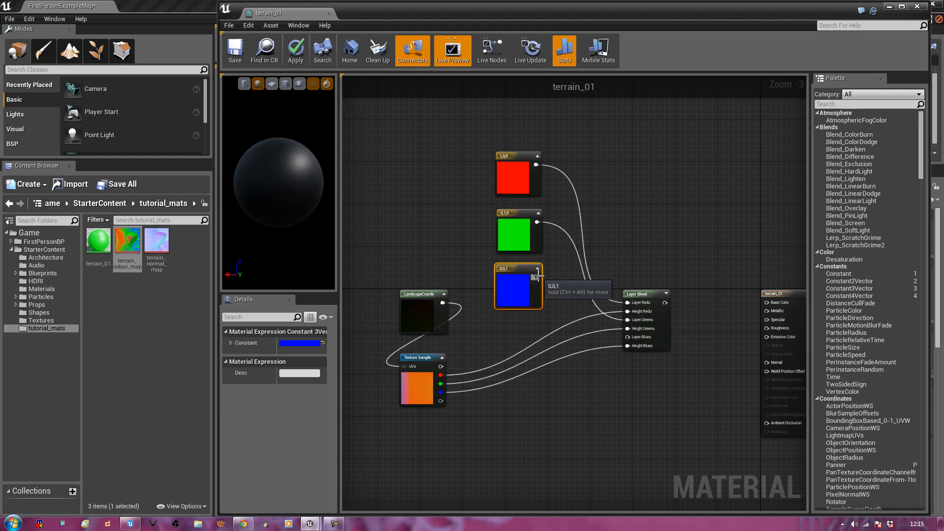
drag(536, 277, 629, 338)
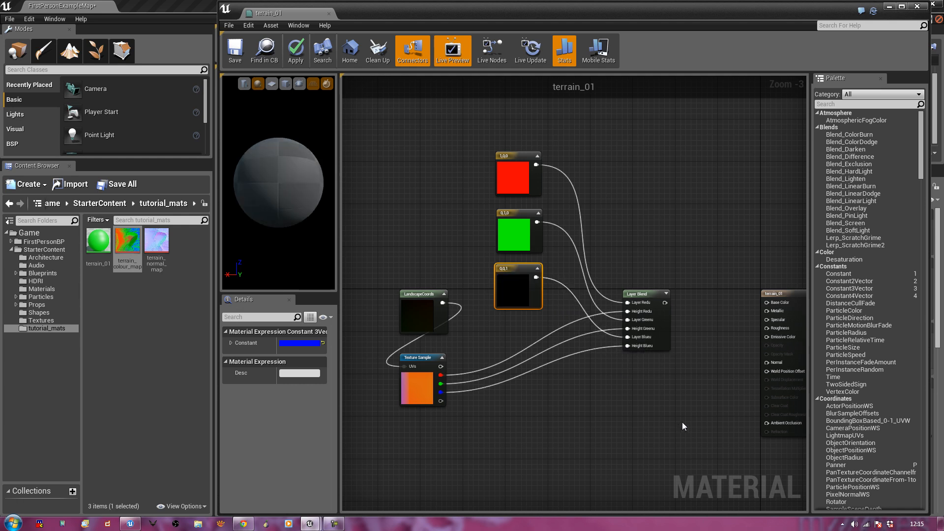
Route the Layer Blend output into Base Color and save terrain_01
right_drag(682, 422, 664, 428)
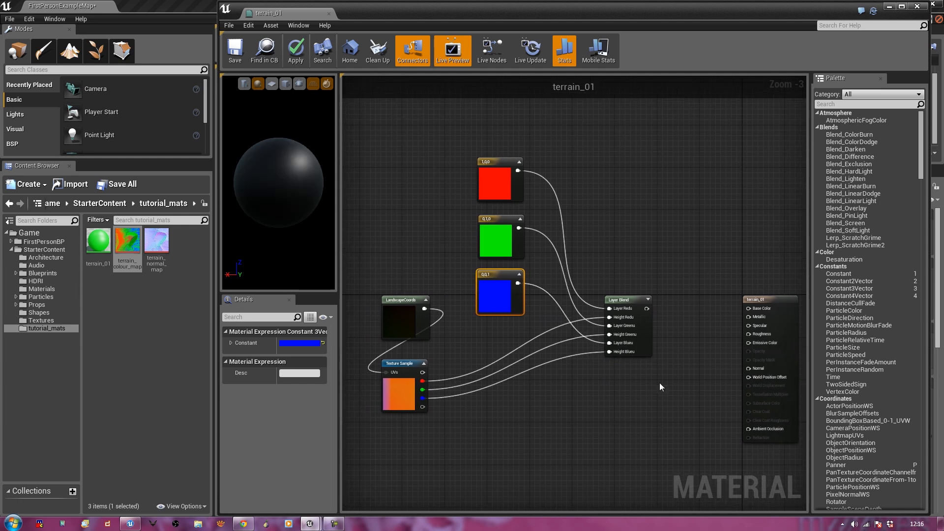
click(408, 391)
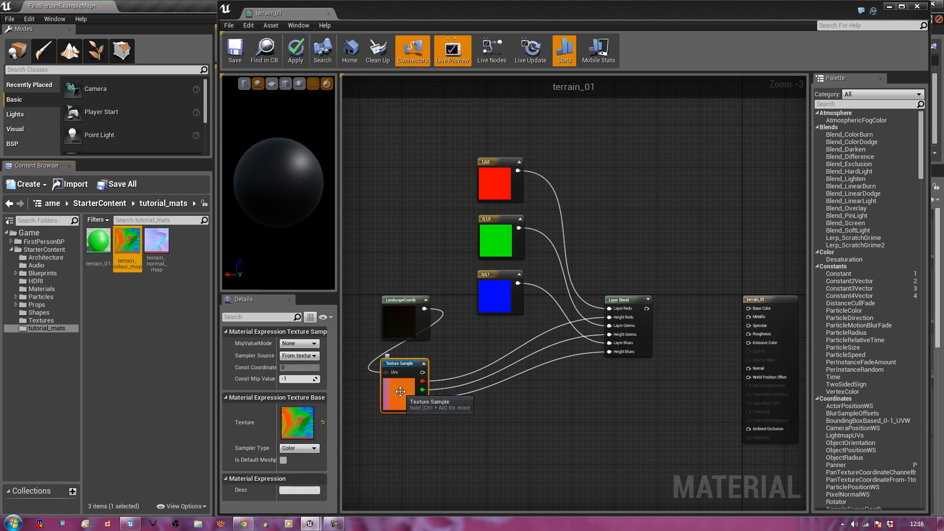
right_click(401, 391)
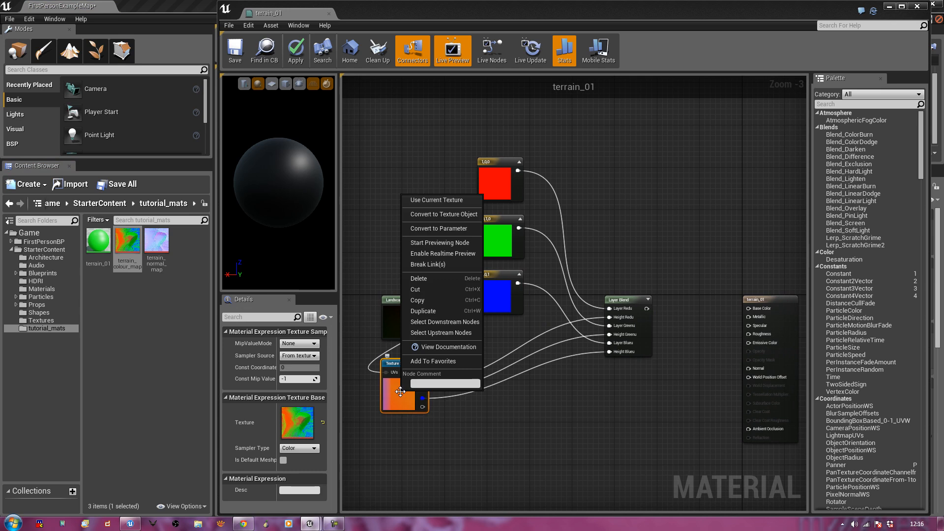
click(651, 190)
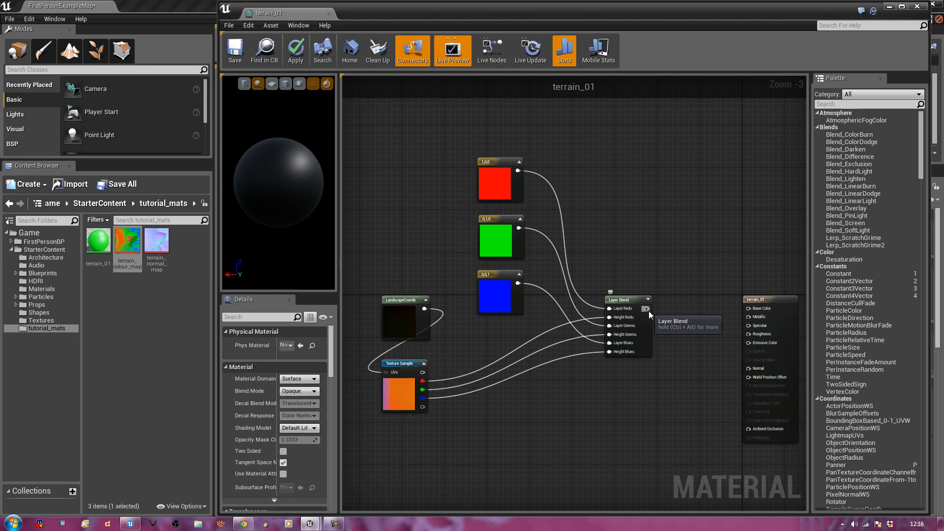
drag(647, 309, 752, 313)
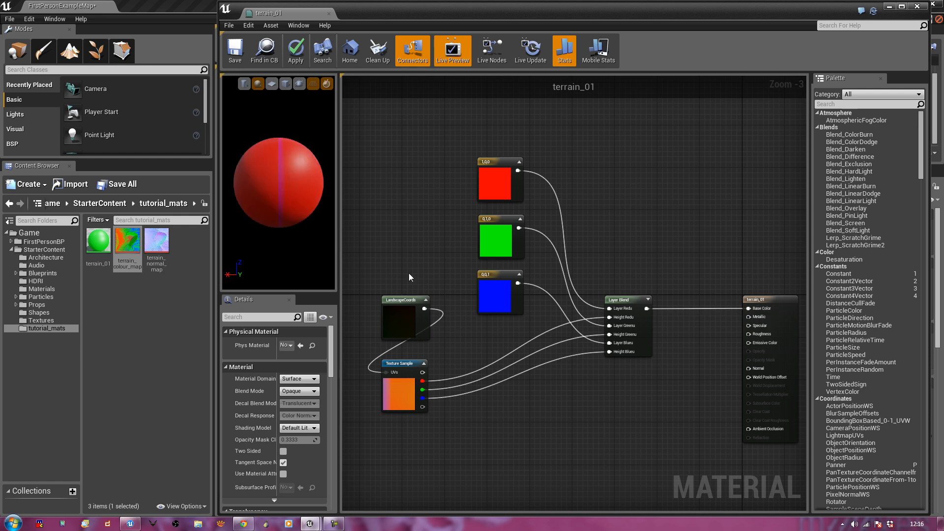
mouse_move(262, 183)
mouse_down()
mouse_move(310, 206)
mouse_move(249, 171)
mouse_up()
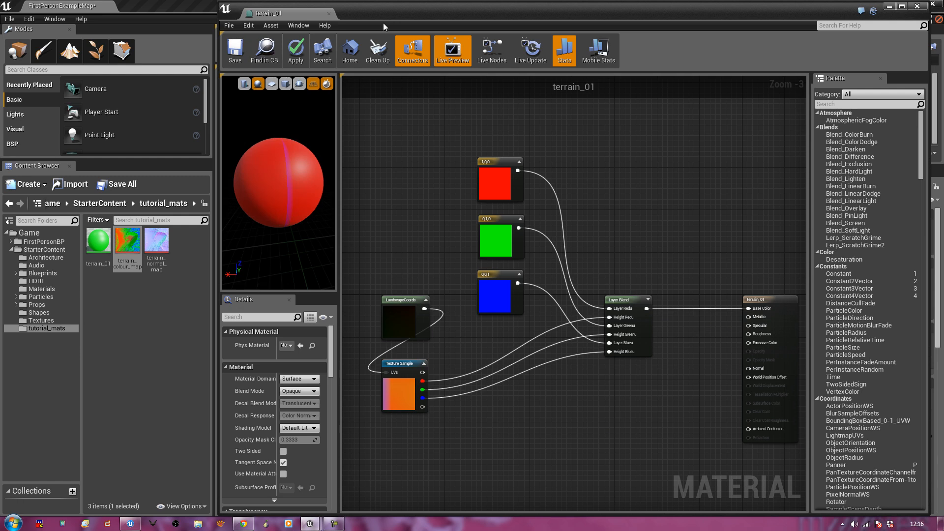
click(235, 49)
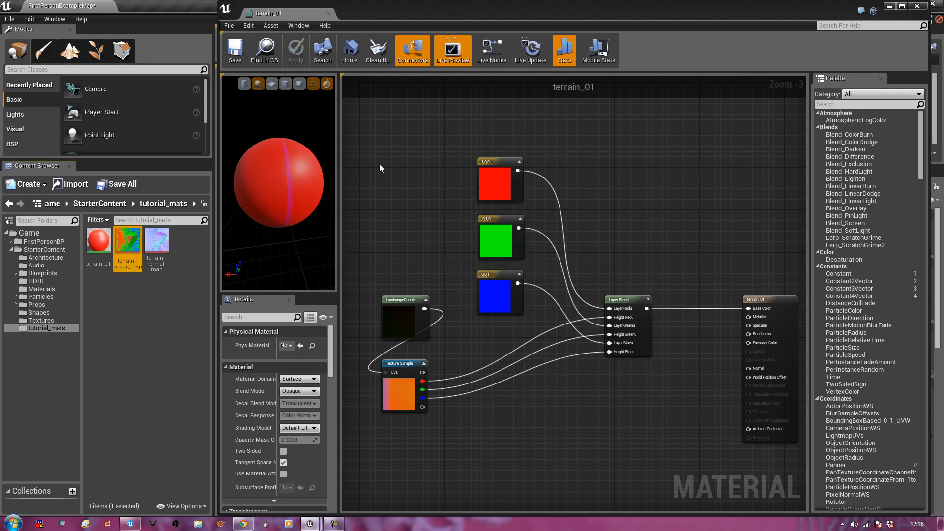
Orbit the level to inspect the red, green and blue landscape zones, then restore terrain_01's editor
drag(418, 10, 943, 143)
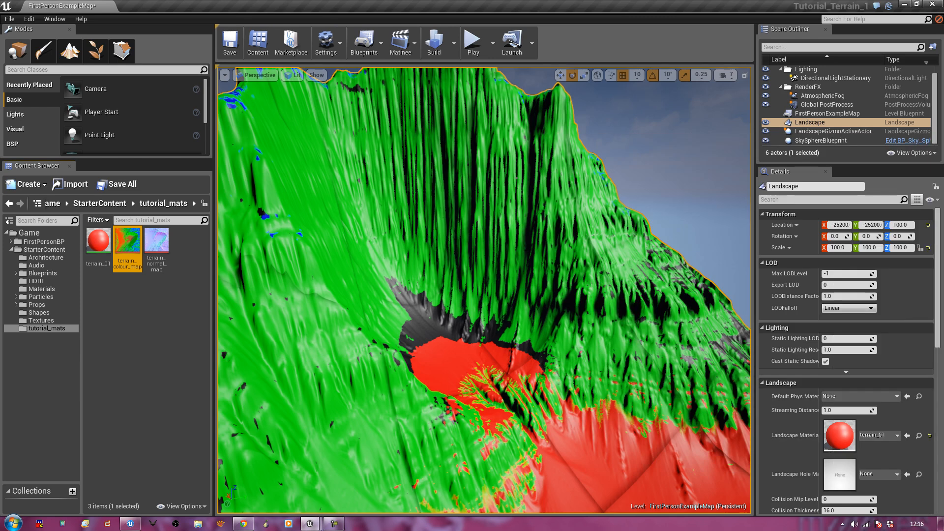
right_drag(558, 363, 541, 388)
alt+drag(541, 387, 455, 389)
right_drag(493, 442, 515, 431)
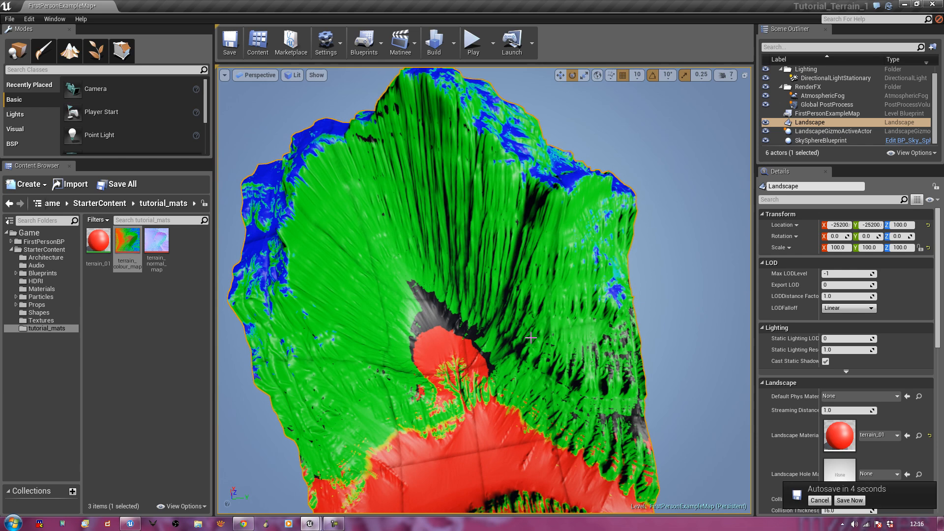
scroll(531, 338, up, 2)
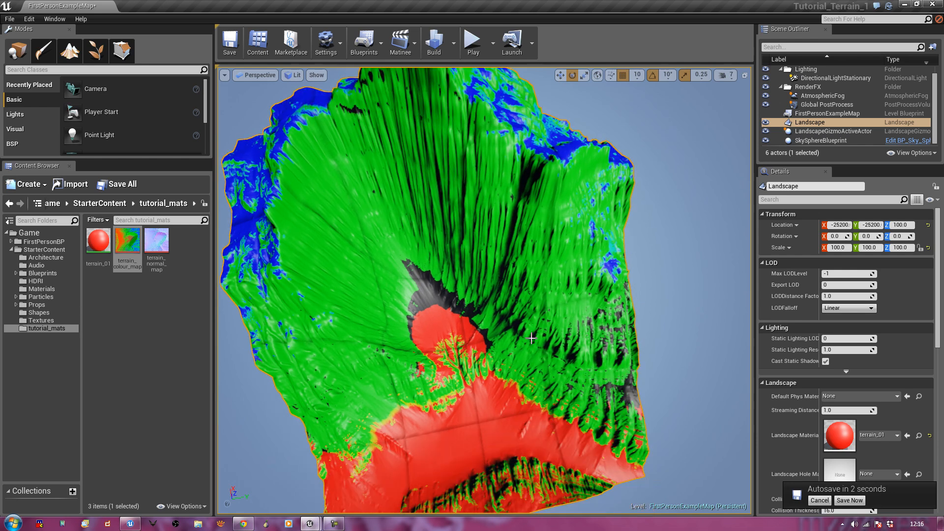
right_drag(531, 338, 560, 338)
drag(943, 163, 408, 63)
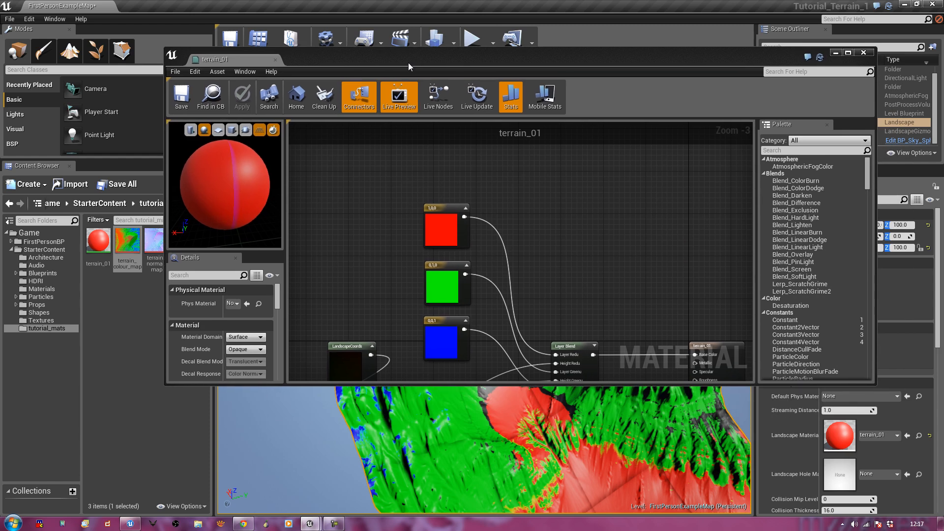
Set Const Height Input to 1 on all three Layer Blend layers in Details
click(566, 347)
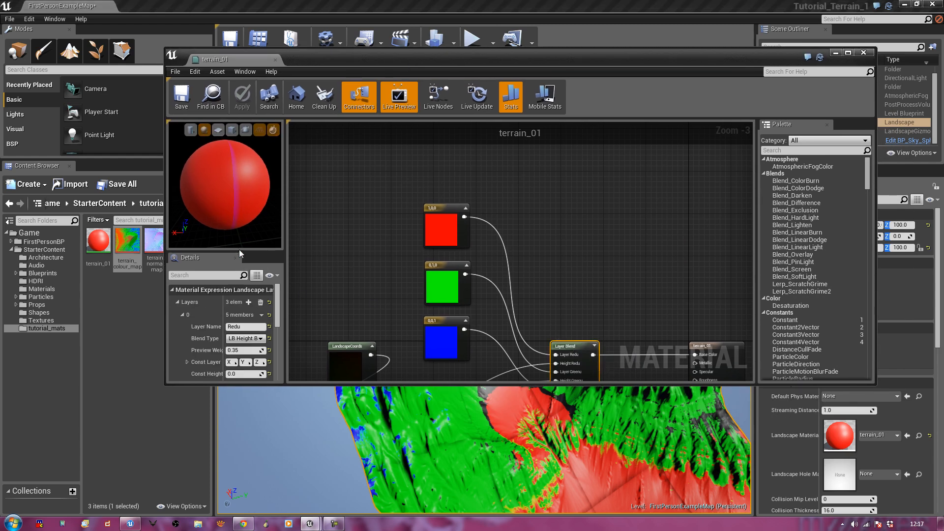
double_click(408, 60)
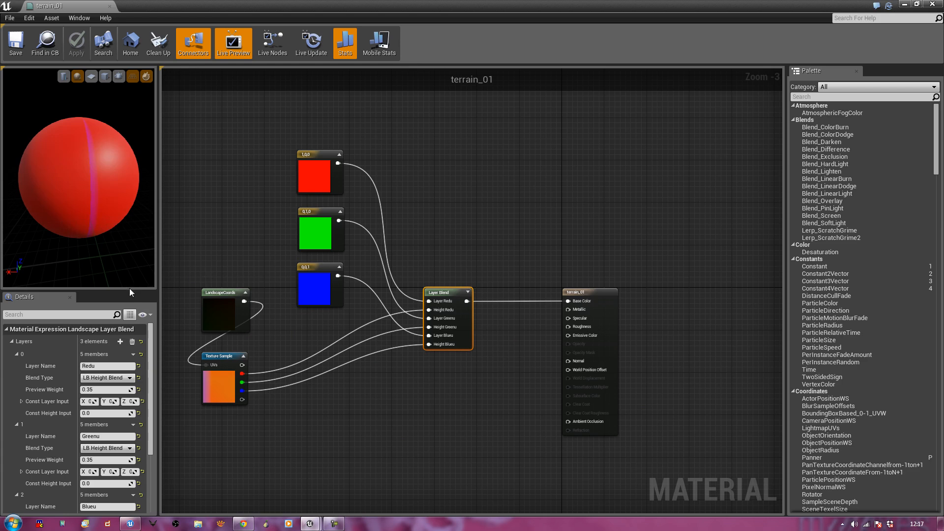
drag(129, 289, 131, 201)
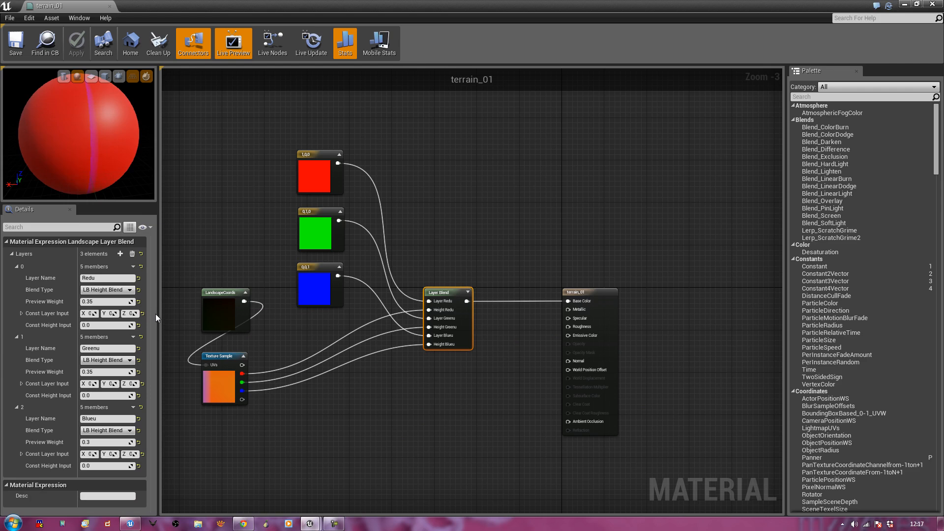
click(101, 325)
text(1)
click(101, 395)
text(1)
click(103, 466)
text(1)
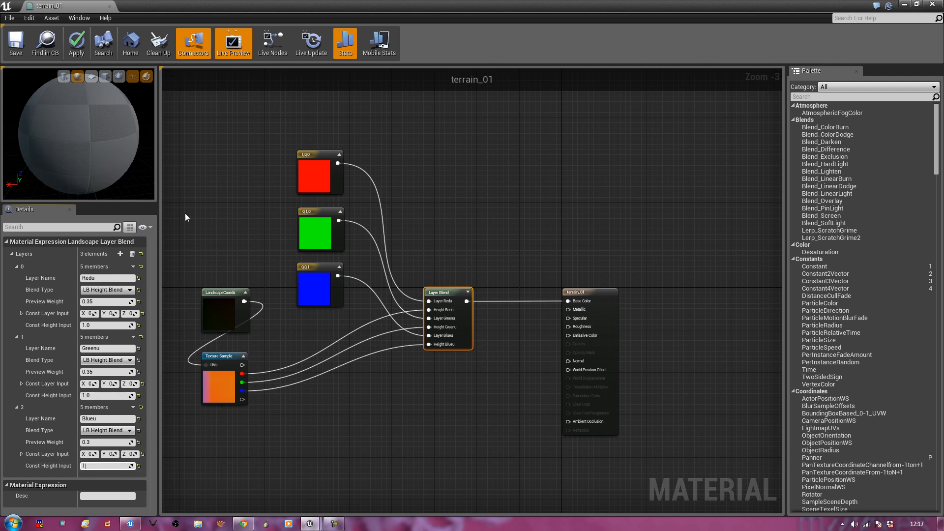
key(Return)
Save terrain_01, review the graph, and move the material editor aside to show the level
click(15, 43)
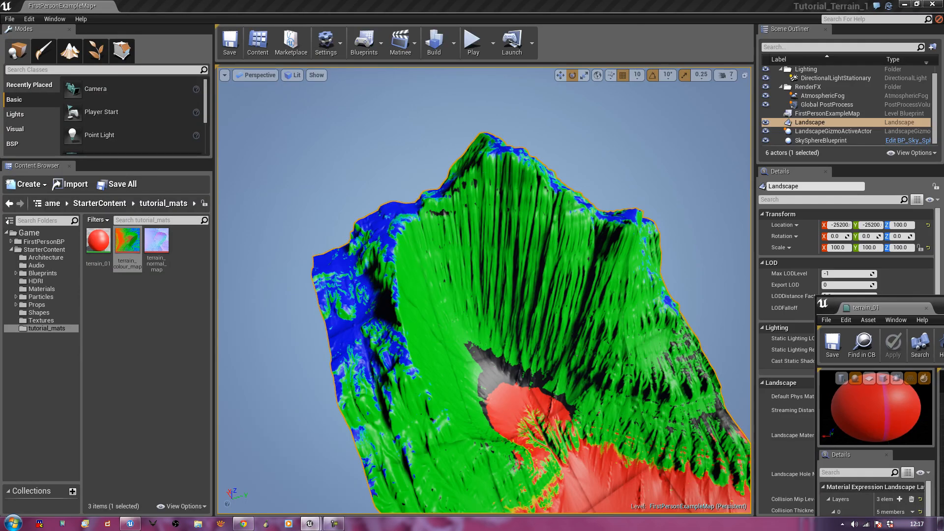
drag(943, 301, 447, 1)
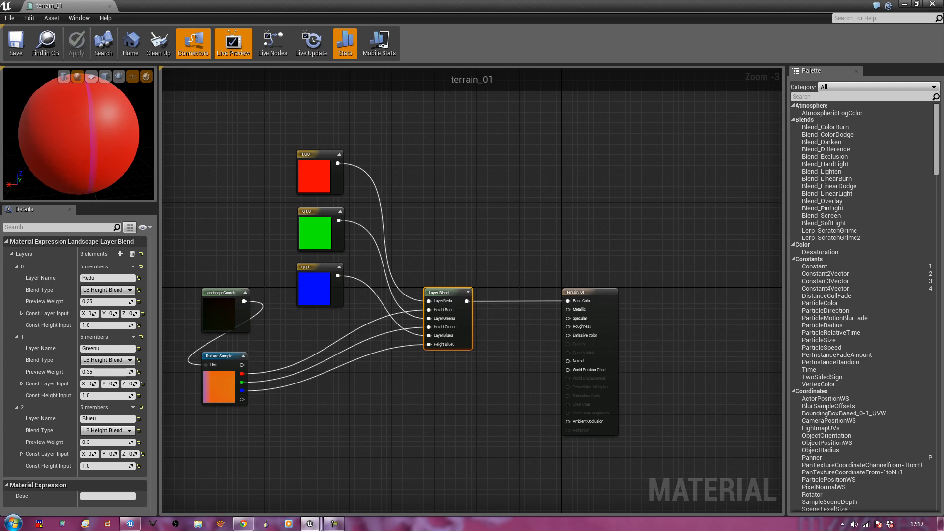
right_drag(504, 233, 557, 265)
right_drag(466, 261, 496, 227)
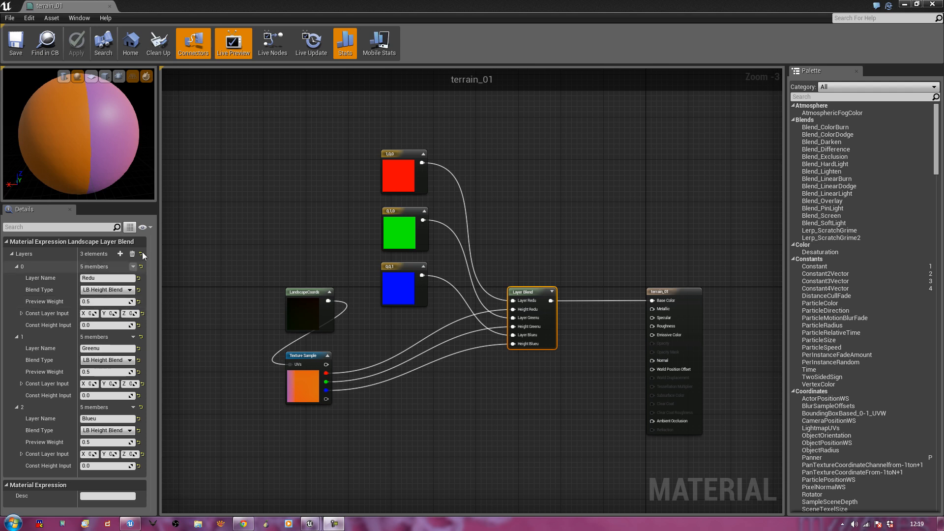
drag(752, 136, 536, 129)
right_drag(275, 163, 617, 180)
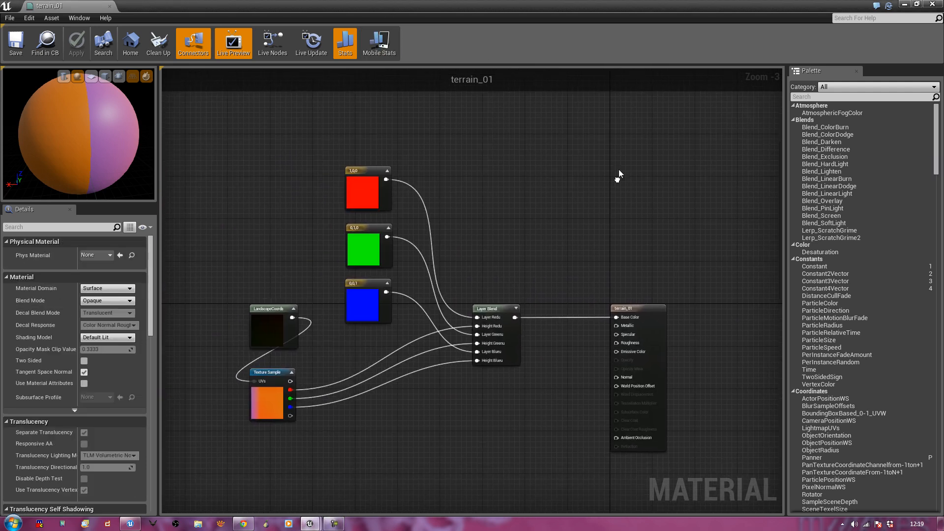
drag(480, 7, 943, 270)
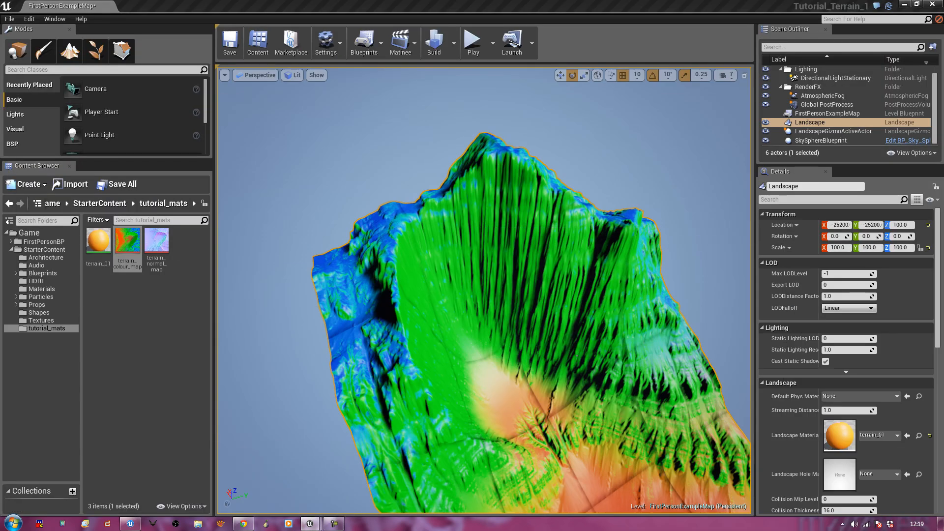
right_drag(506, 362, 541, 342)
right_drag(597, 392, 455, 310)
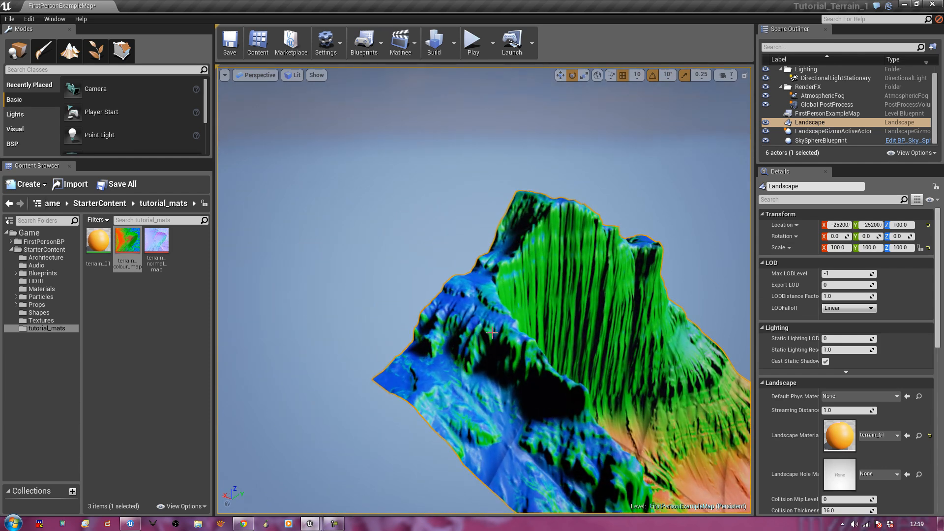
Launch Notepad through the Windows search using 'note'
key(super)
text(note)
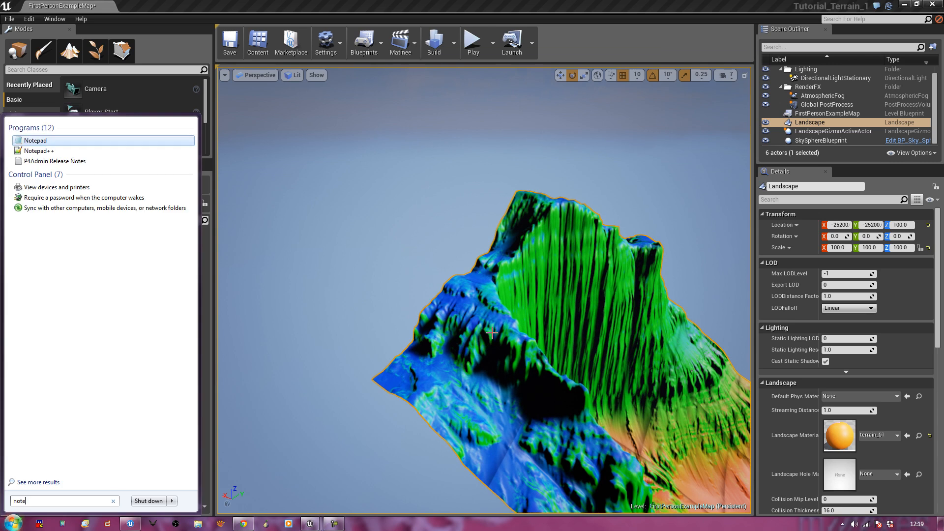
key(Return)
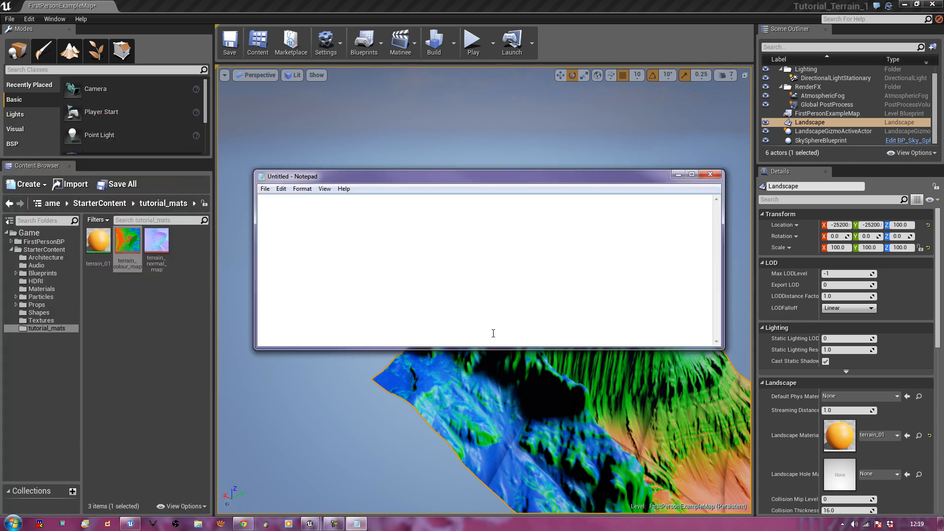
Type the notes 'RED = lovely grass', 'Green = stone', 'Blue snow or something' and move the window aside
text(RED = lovely )
text(sand or)
key(BackSpace)
key(BackSpace)
key(BackSpace)
key(BackSpace)
key(BackSpace)
text(grass Green)
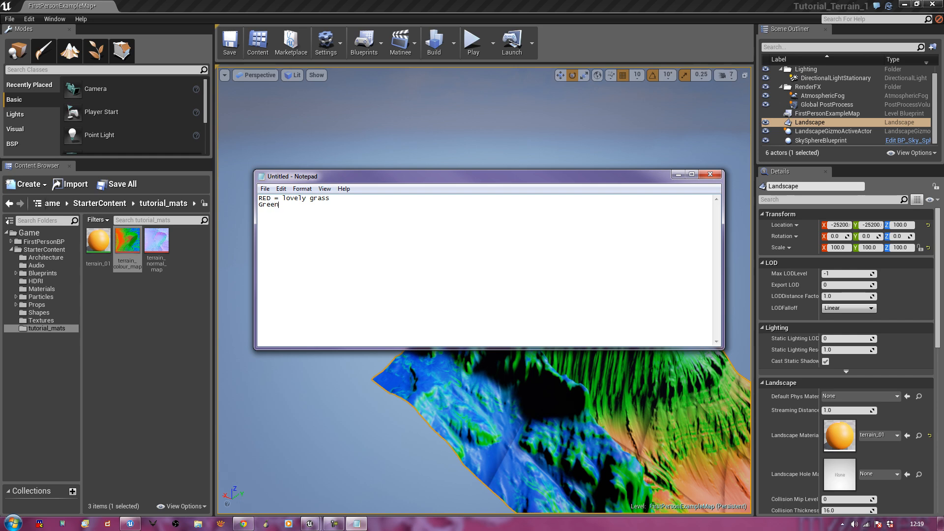
text( = stone)
key(Return)
text(Blue #)
drag(506, 178, 943, 293)
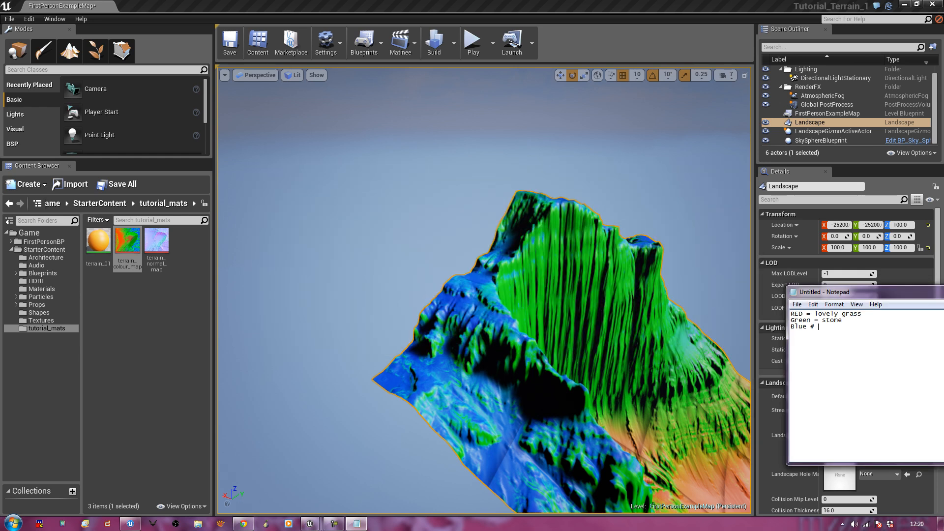
drag(836, 292, 512, 239)
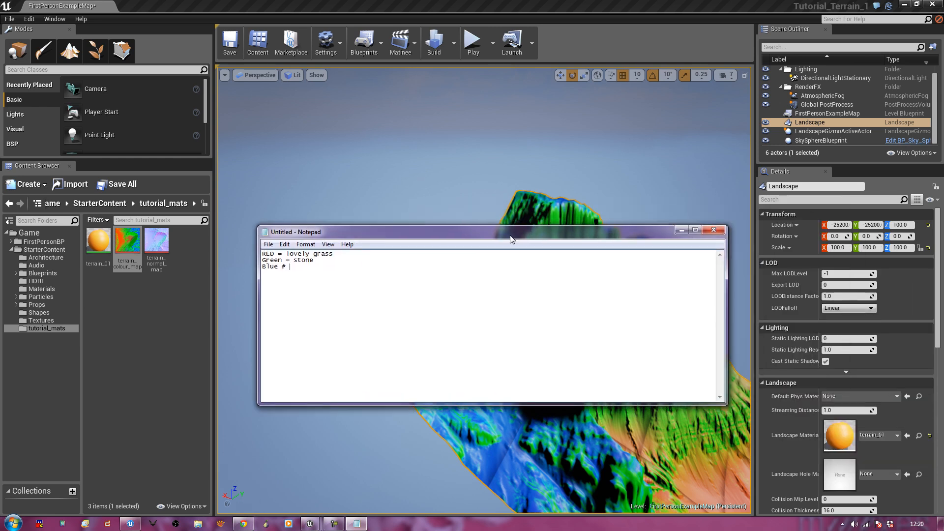
text(snow or something)
drag(461, 232, 943, 315)
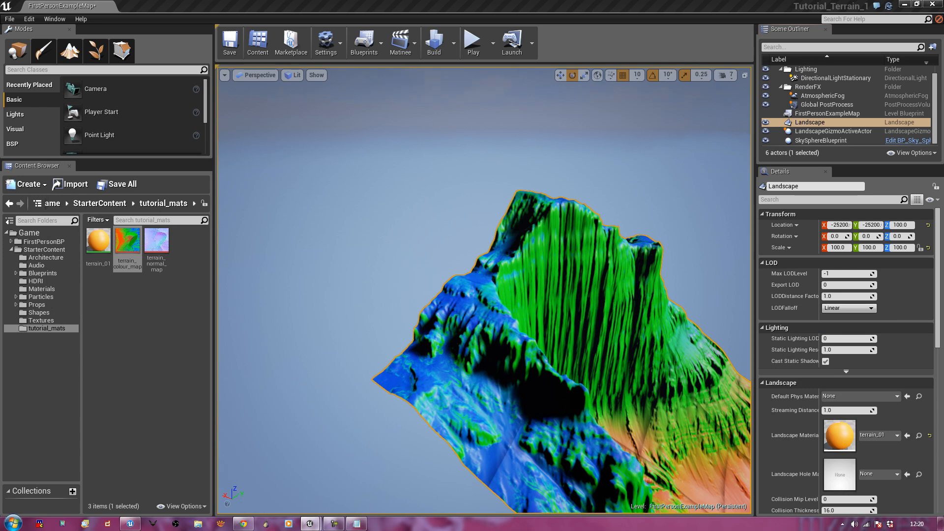
Bring back and close the terrain_01 material editor
drag(943, 128, 294, 45)
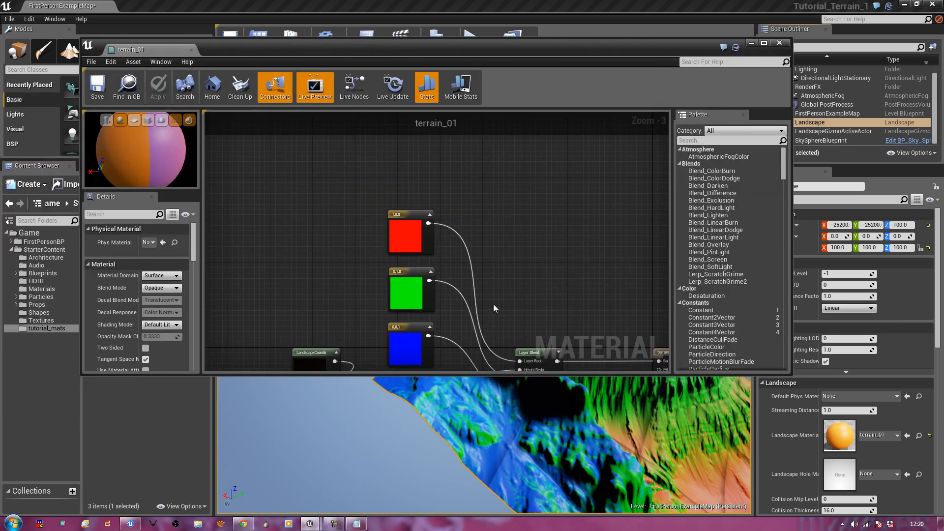
right_drag(558, 286, 578, 246)
scroll(580, 243, down, 2)
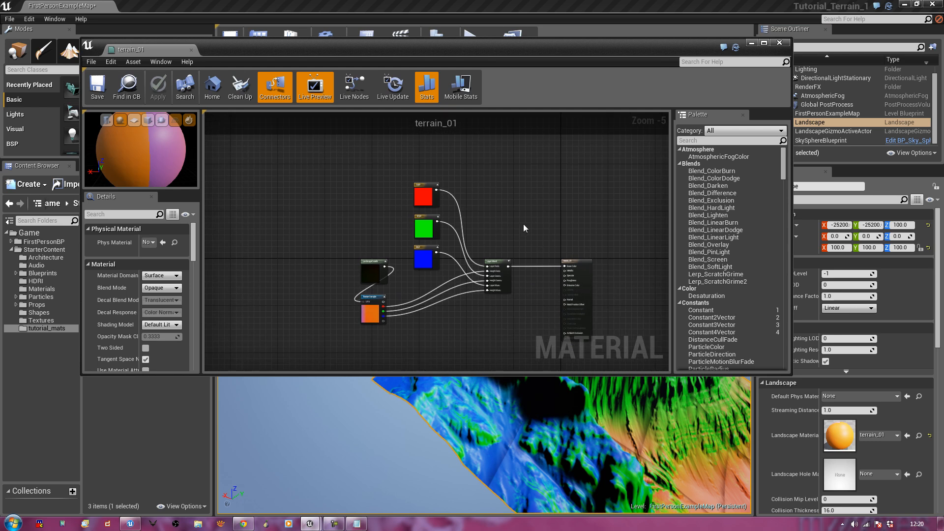
click(780, 44)
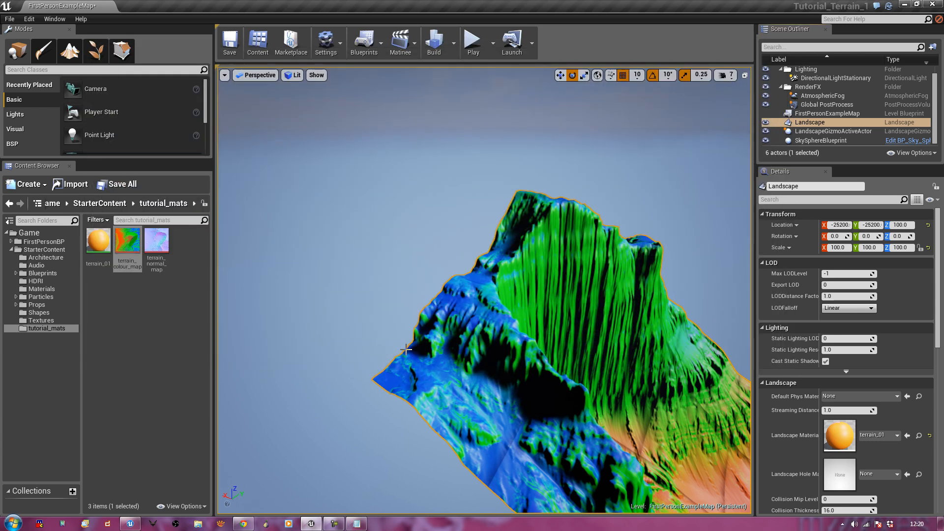
Create three new folders in tutorial_mats named redU, greenU and blueU
right_click(138, 338)
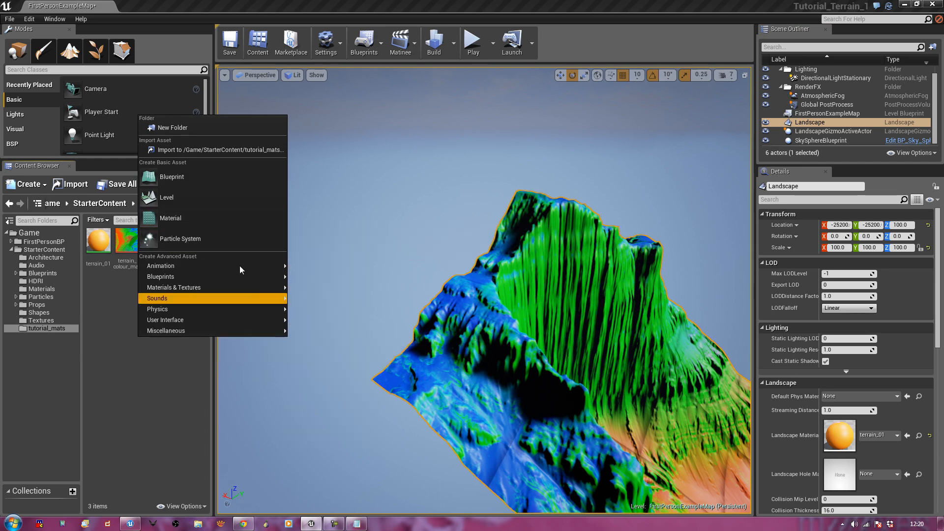
click(159, 128)
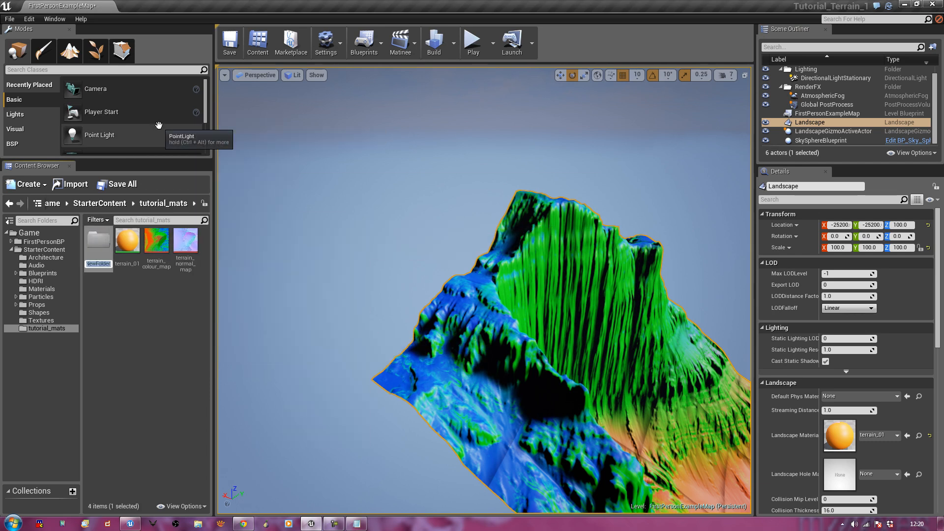
text(redU)
key(Return)
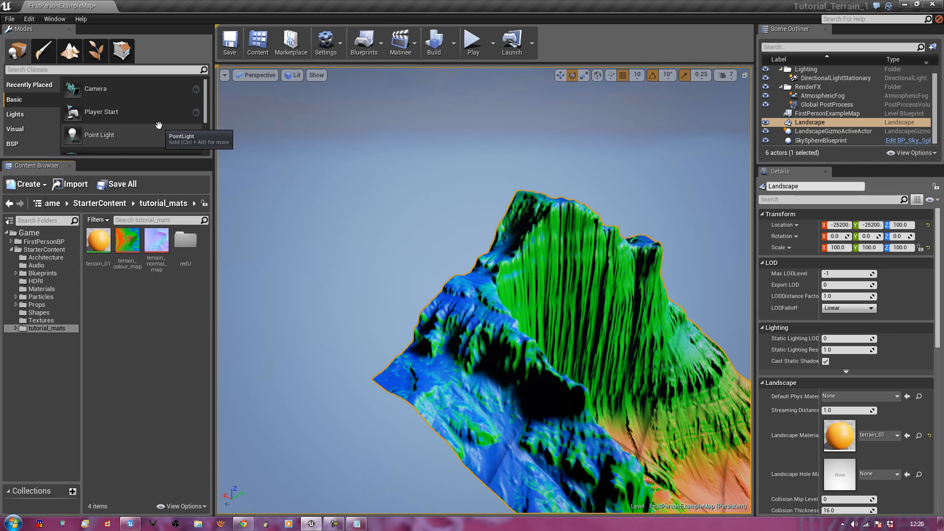
right_click(120, 344)
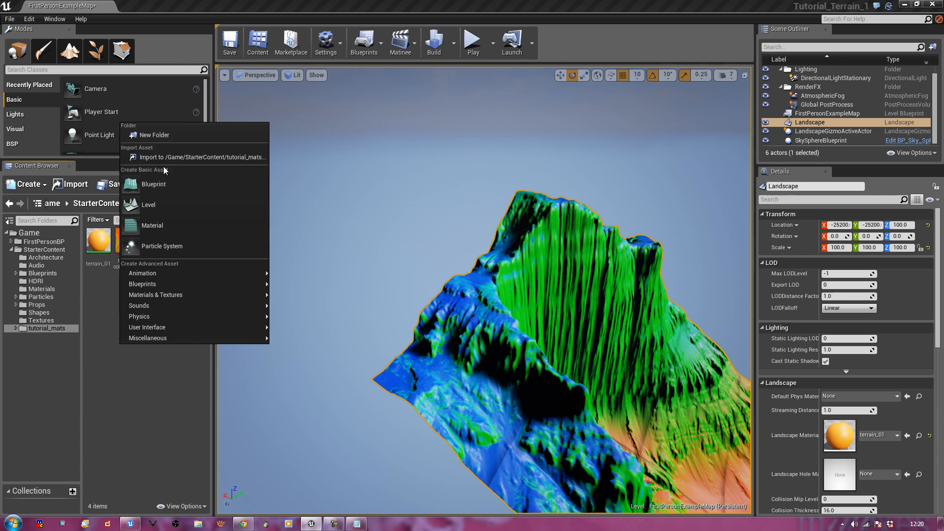
click(164, 134)
text(greenU)
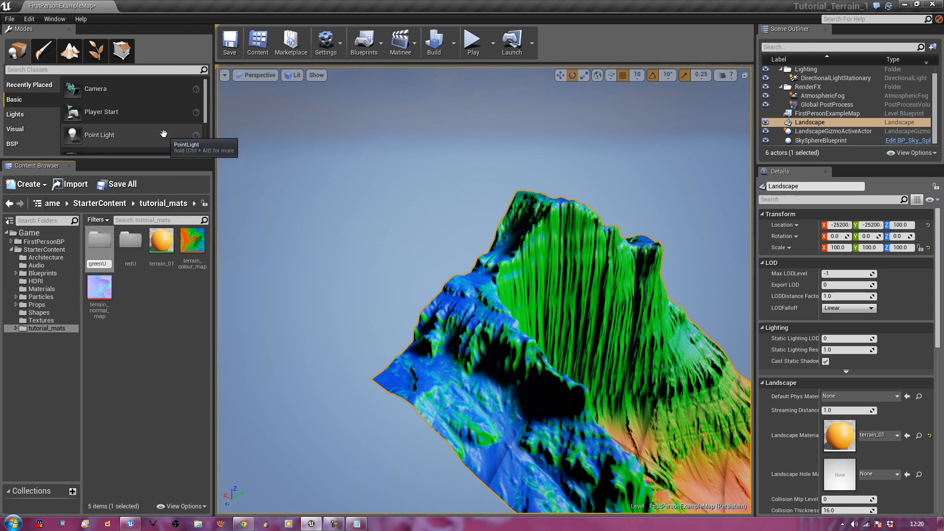
key(Return)
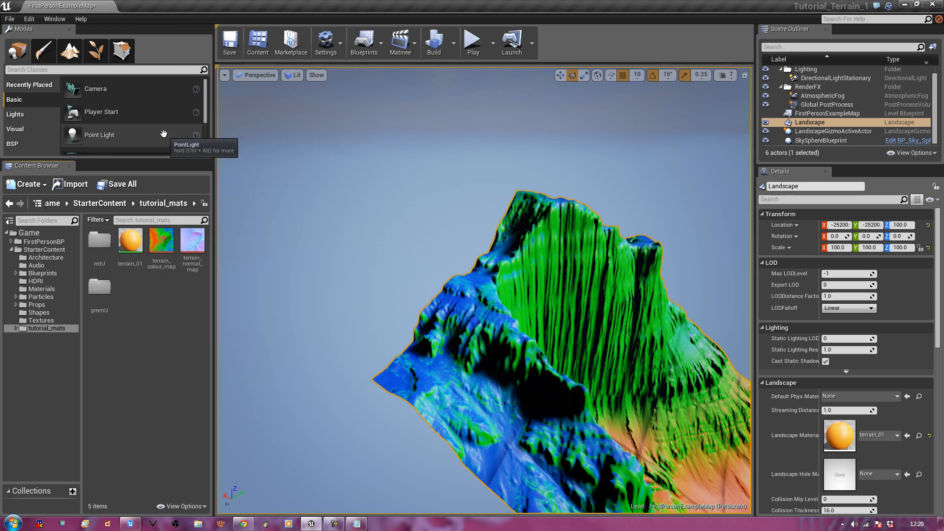
right_click(118, 350)
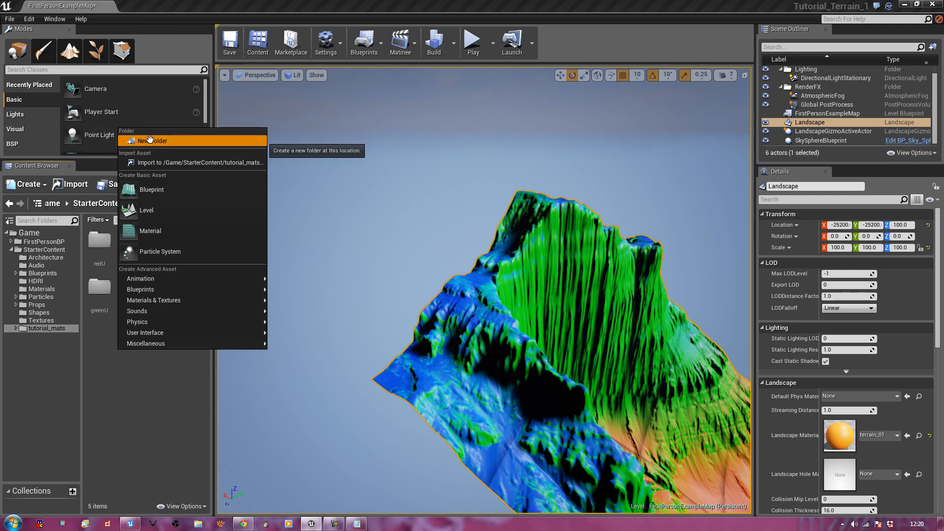
click(150, 140)
text(blueU)
key(Return)
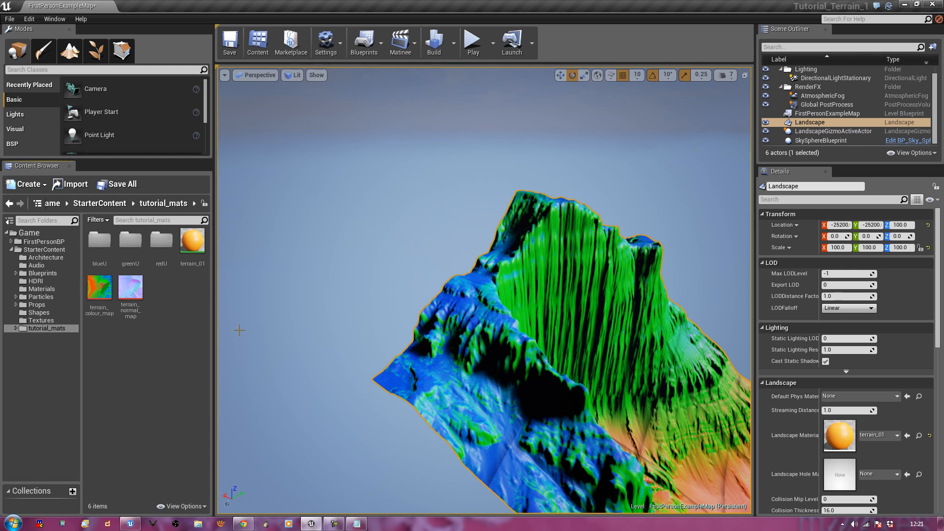
Open redU, start an import, and browse to Textures > Grass_GuiFantasyGrassDirtClumps_1k_TGA
double_click(168, 244)
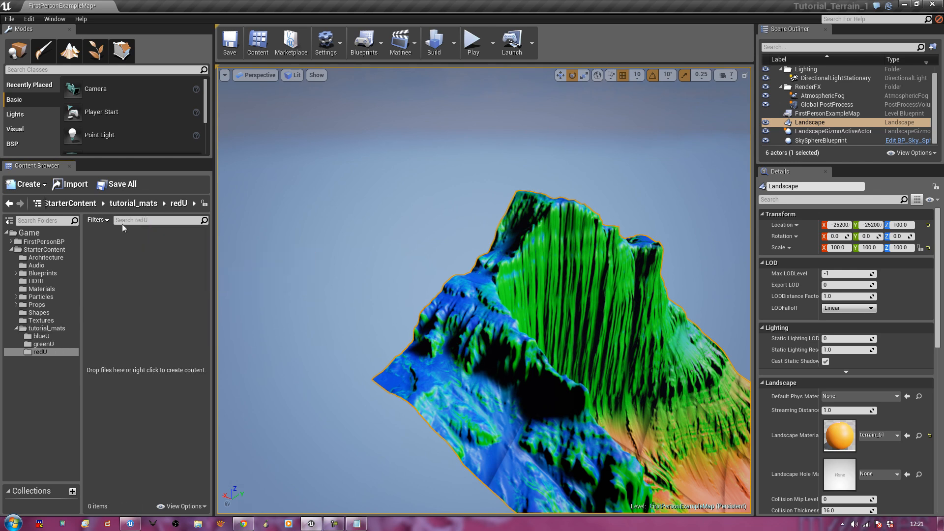
click(74, 186)
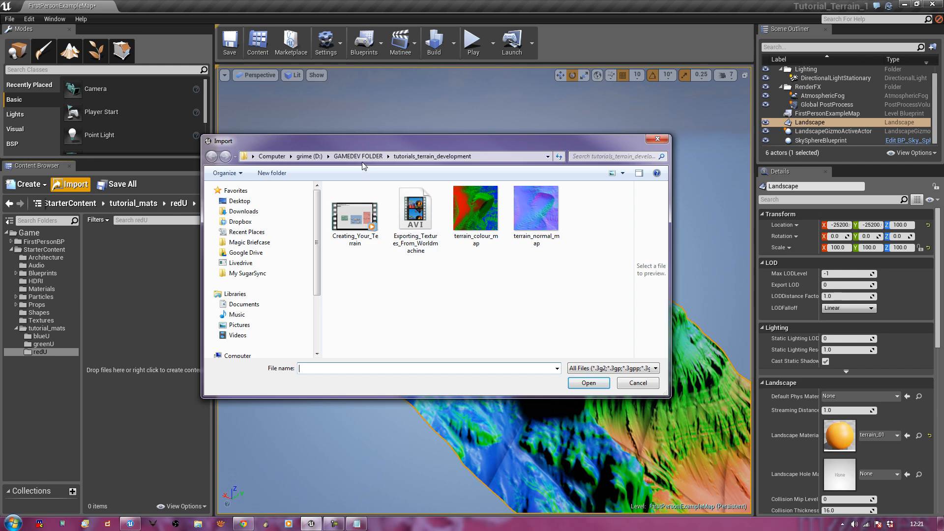
click(358, 156)
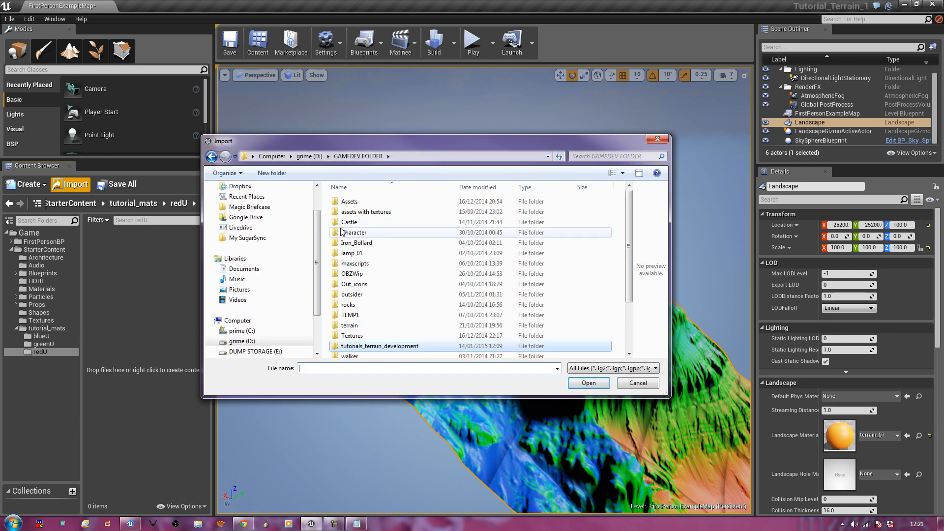
double_click(361, 338)
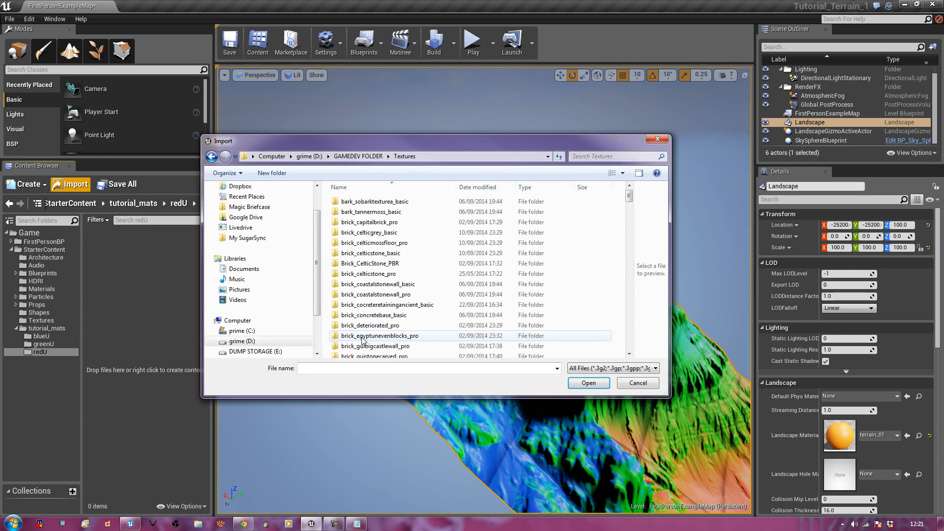
click(598, 156)
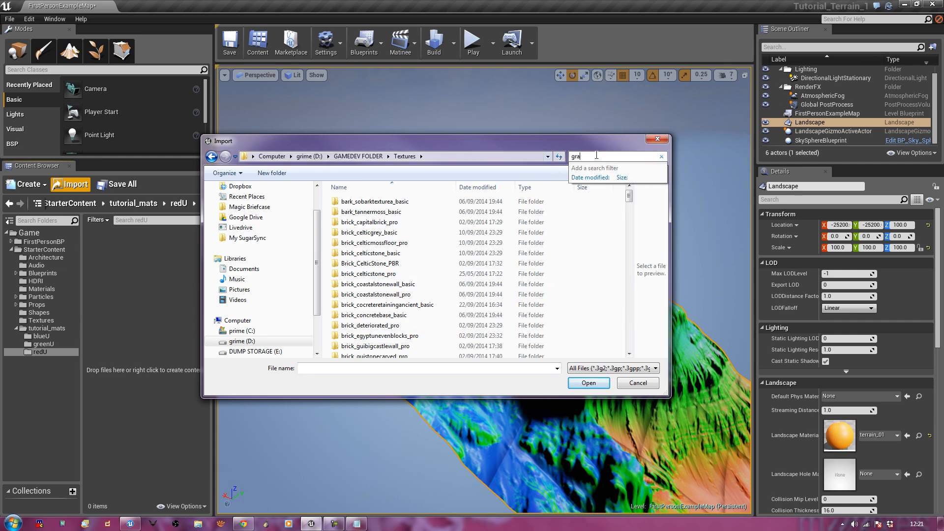
text(ss)
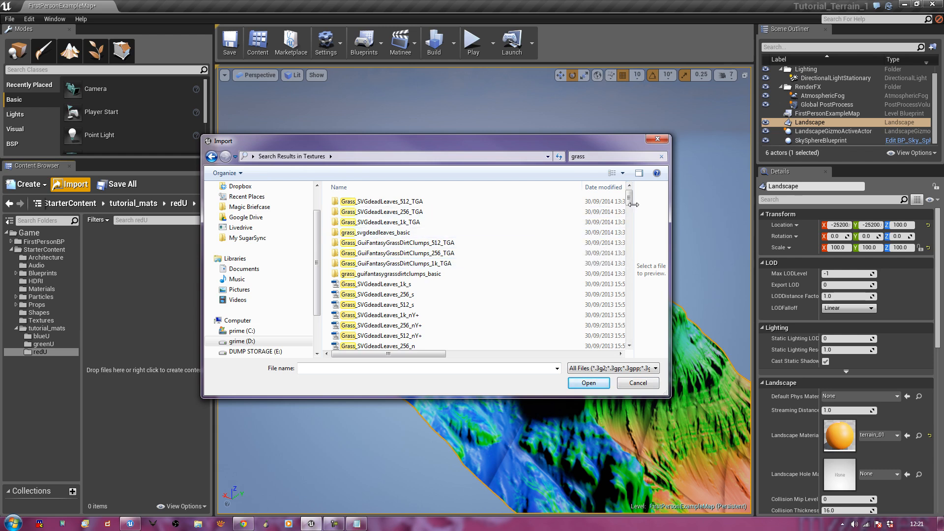
drag(631, 202, 654, 183)
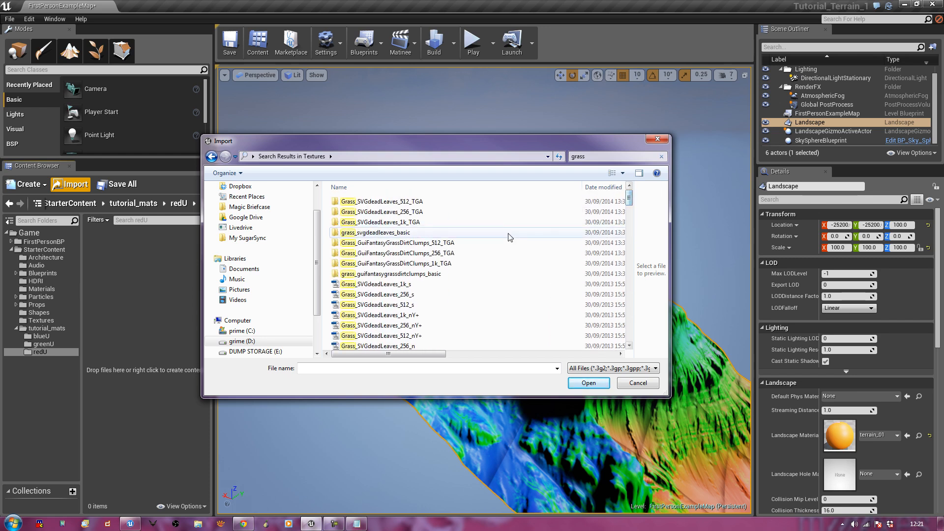
click(365, 265)
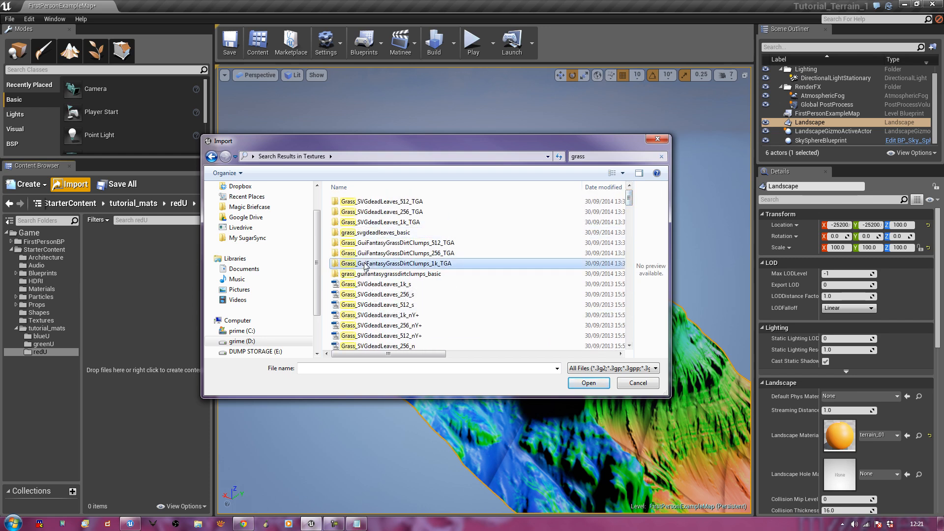
double_click(388, 266)
drag(401, 149, 474, 143)
Import the _d, _g and _s grass textures, declining all three overwrite prompts
click(429, 221)
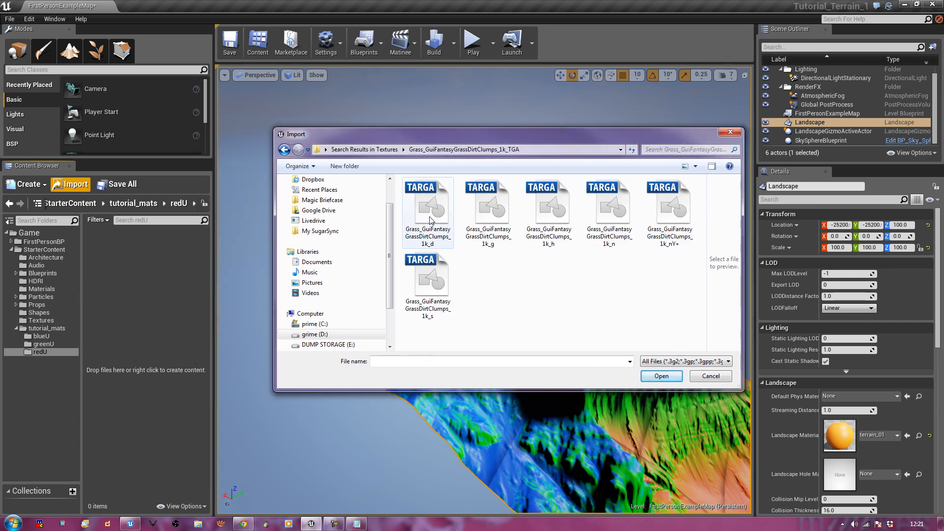
ctrl+click(498, 239)
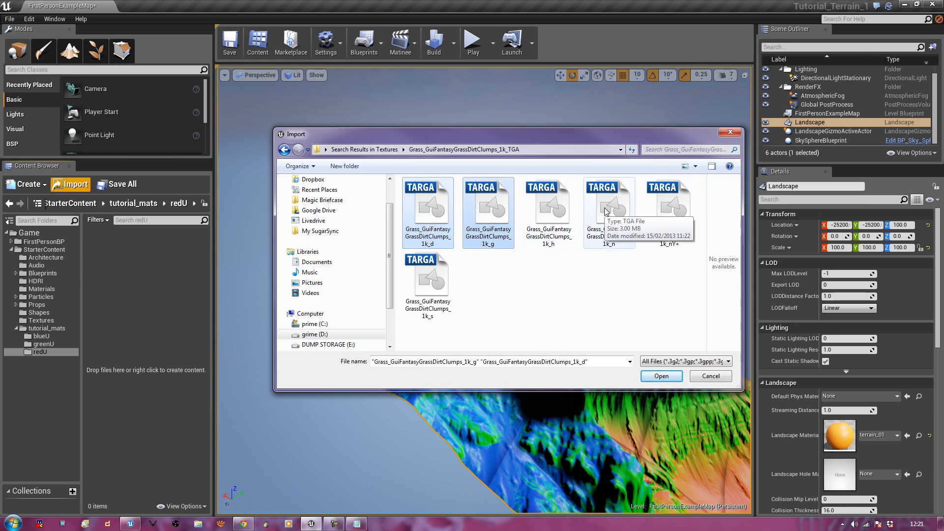
ctrl+click(428, 291)
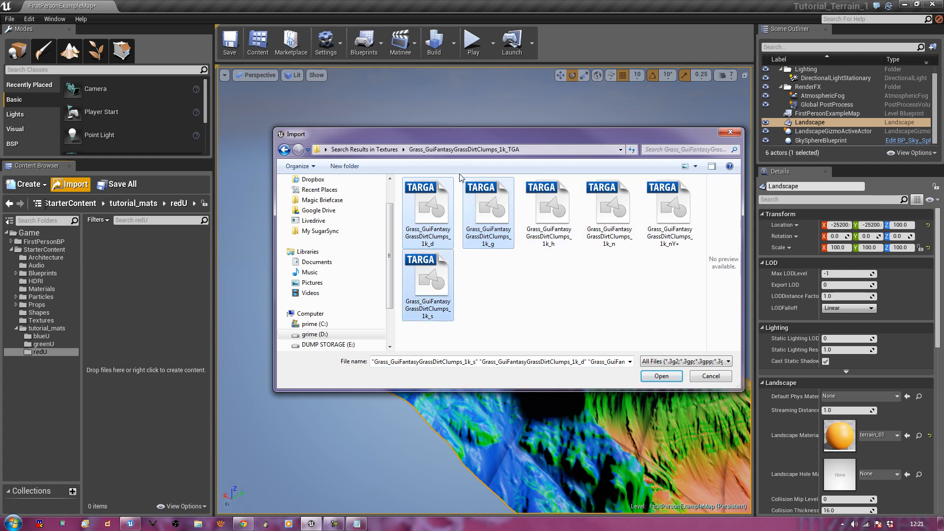
drag(445, 216, 144, 291)
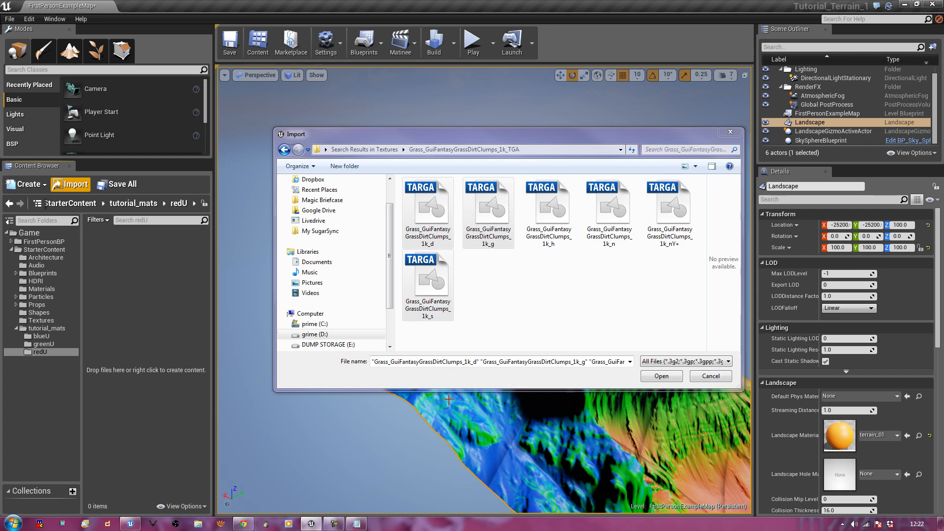
click(662, 376)
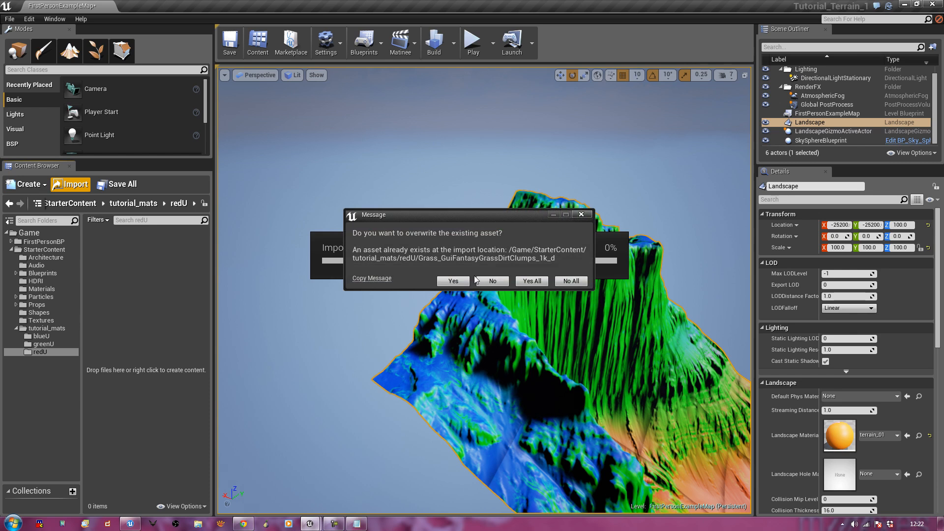
click(493, 282)
click(493, 282)
click(492, 282)
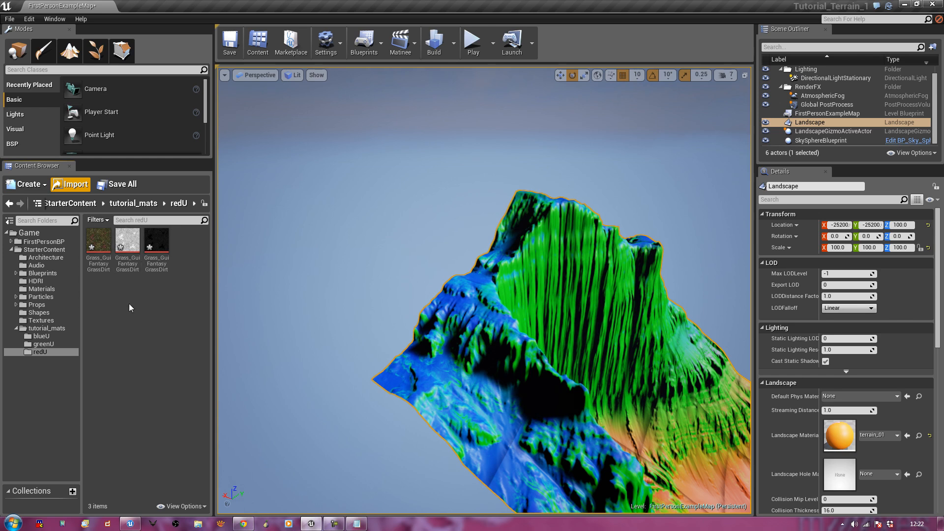
Open the empty greenU folder and start an import into it
click(140, 205)
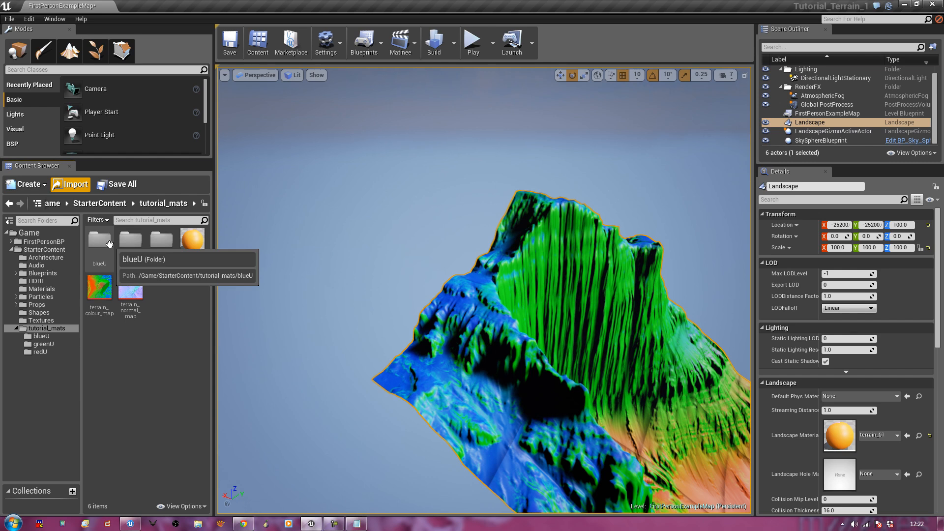
double_click(126, 250)
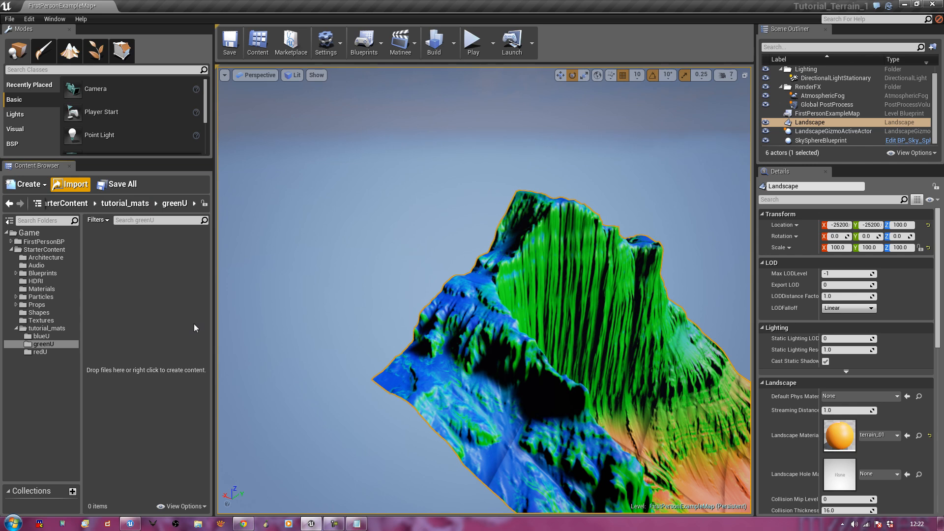
right_click(139, 262)
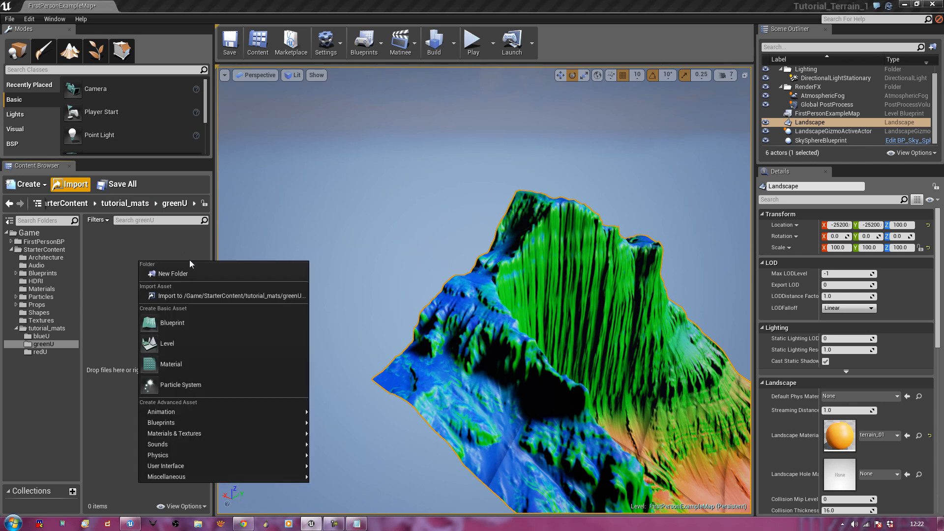
click(192, 297)
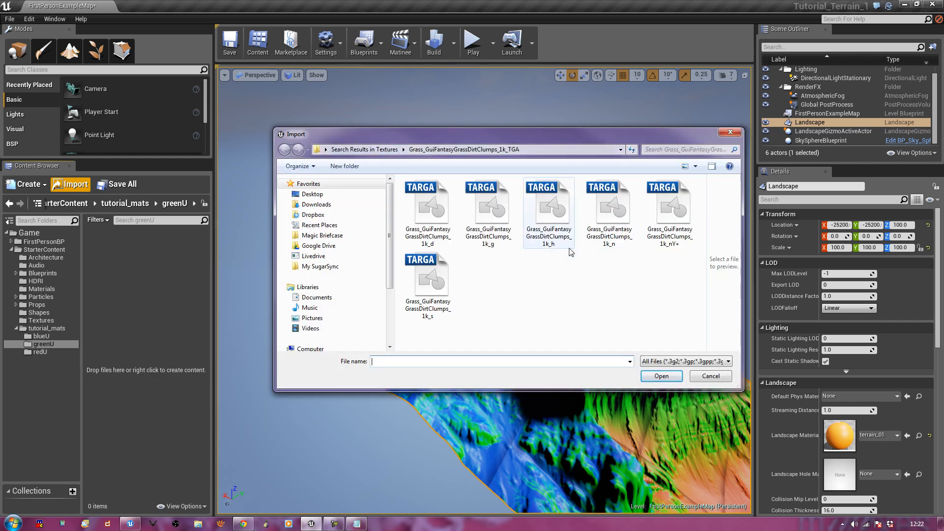
Clear the grass search and navigate to D: > GAMEDEV FOLDER > Textures
click(380, 149)
click(591, 267)
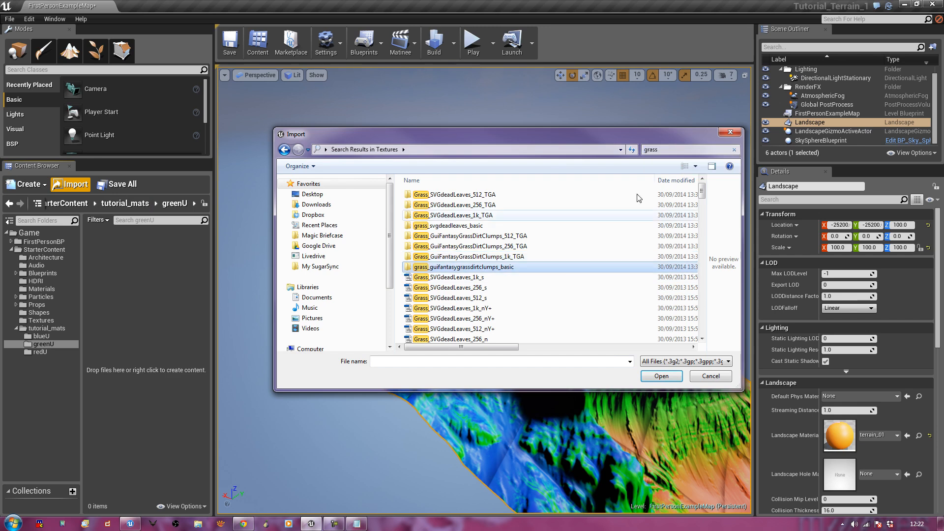
click(734, 150)
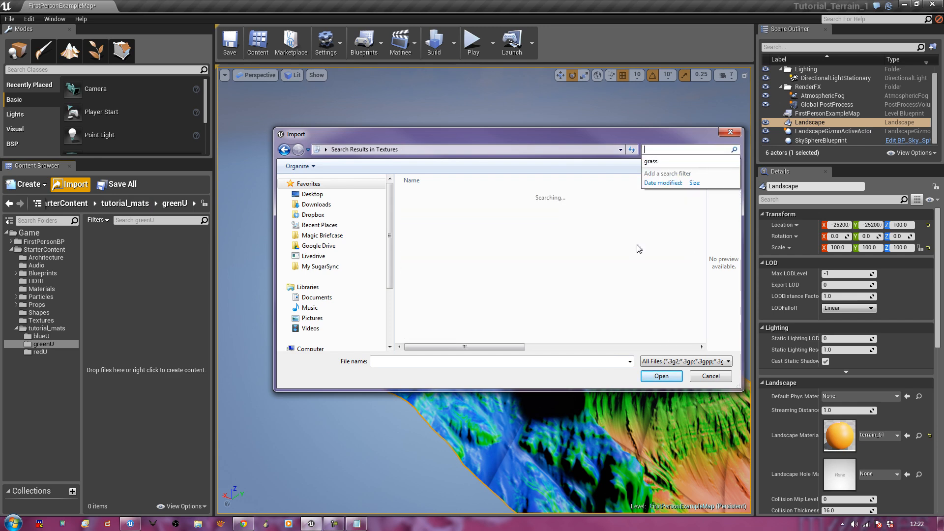
click(529, 235)
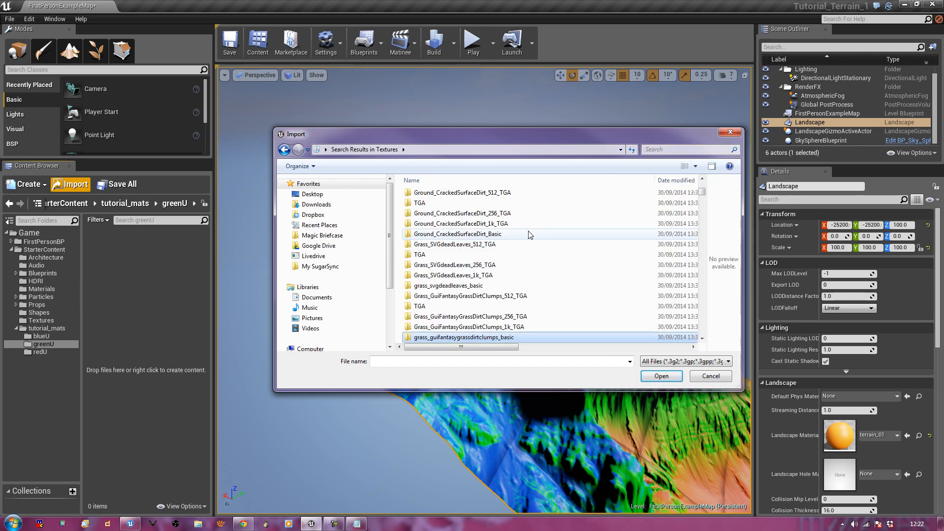
scroll(536, 245, down, 6)
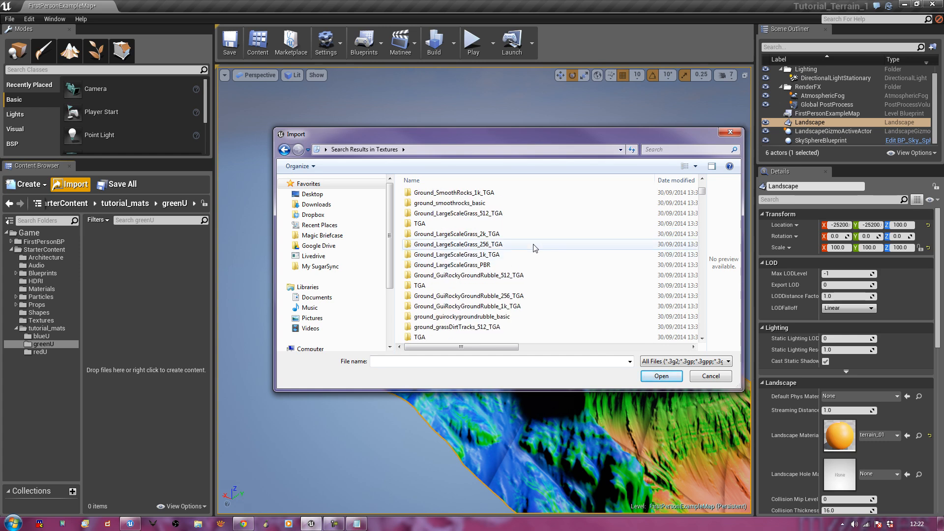
scroll(536, 249, down, 6)
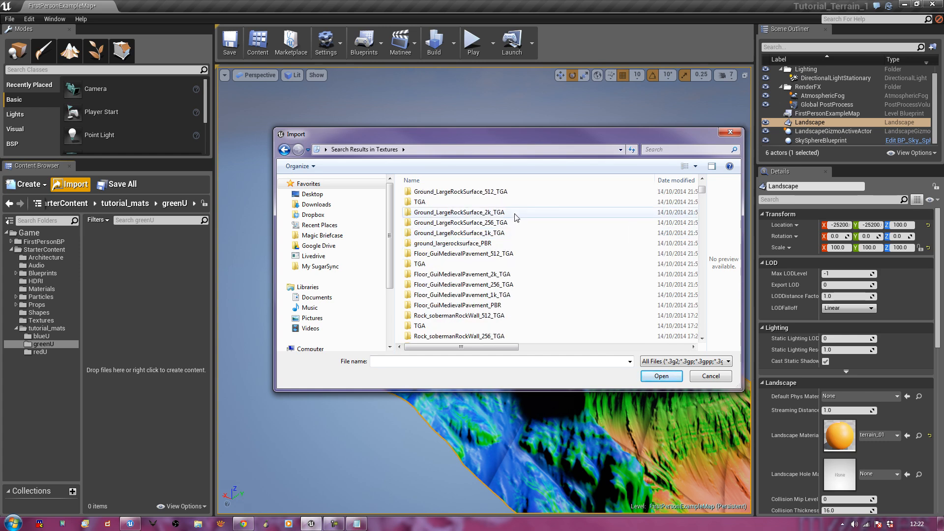
drag(390, 222, 390, 251)
click(315, 324)
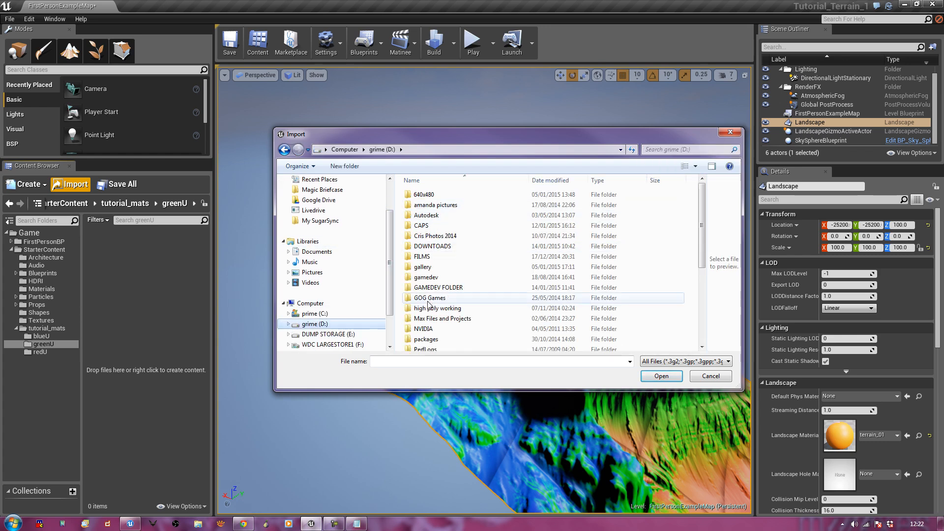
double_click(434, 288)
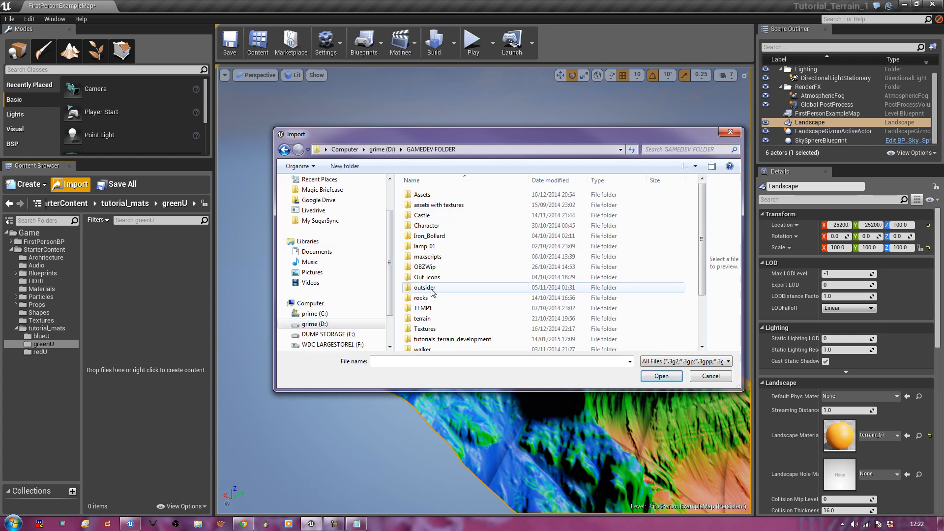
double_click(433, 329)
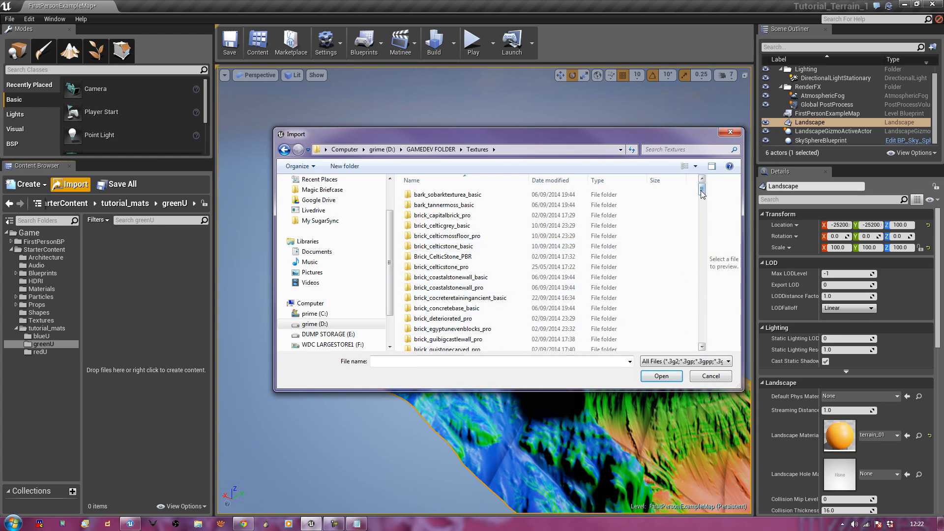
drag(701, 195, 695, 299)
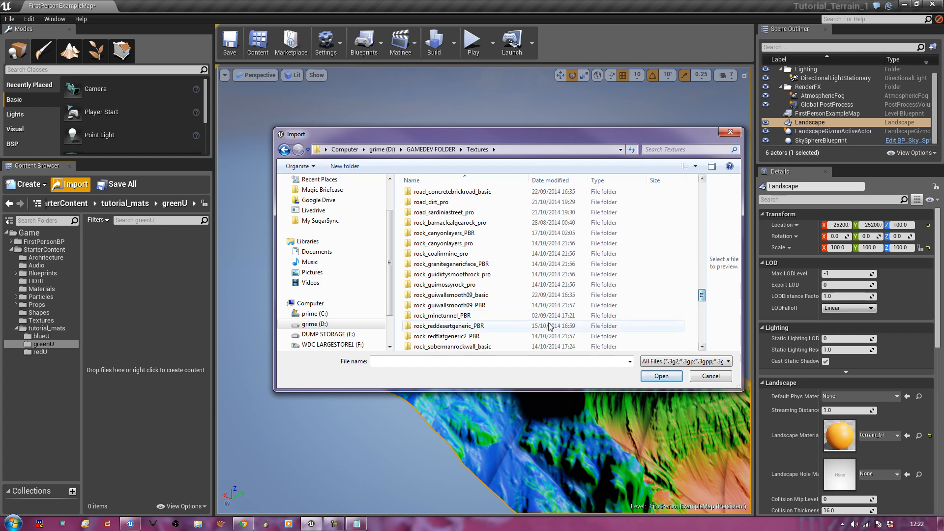
Import Rock_CanyonLayers_1k _d, _g and _s from rock_canyonlayers_pro > TGA
click(481, 268)
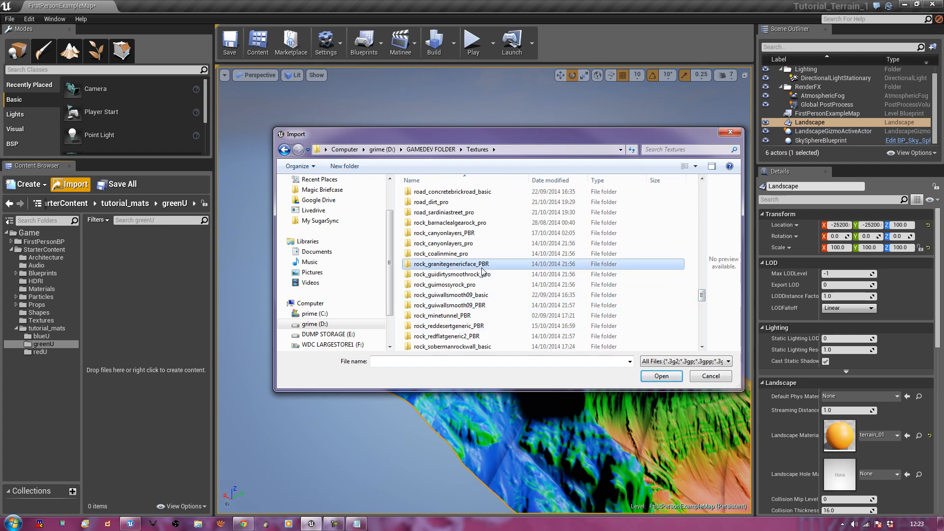
click(459, 245)
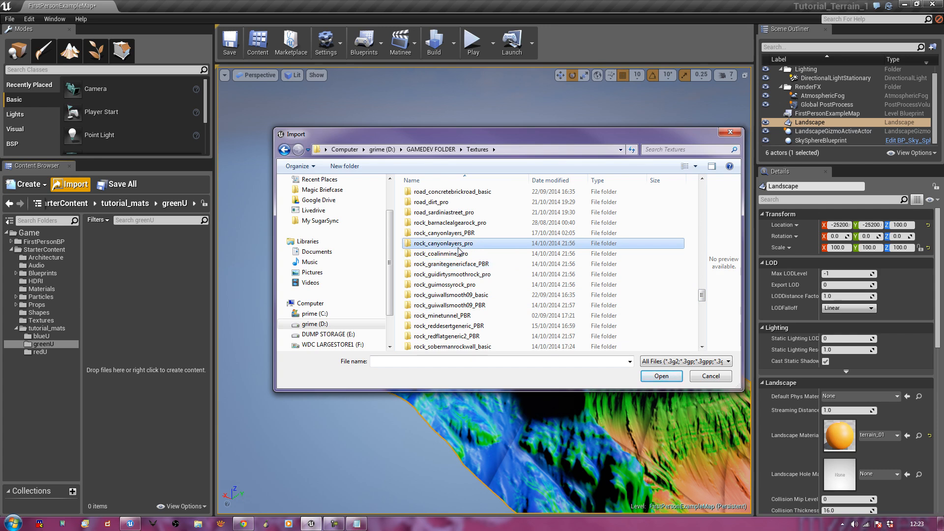
double_click(460, 246)
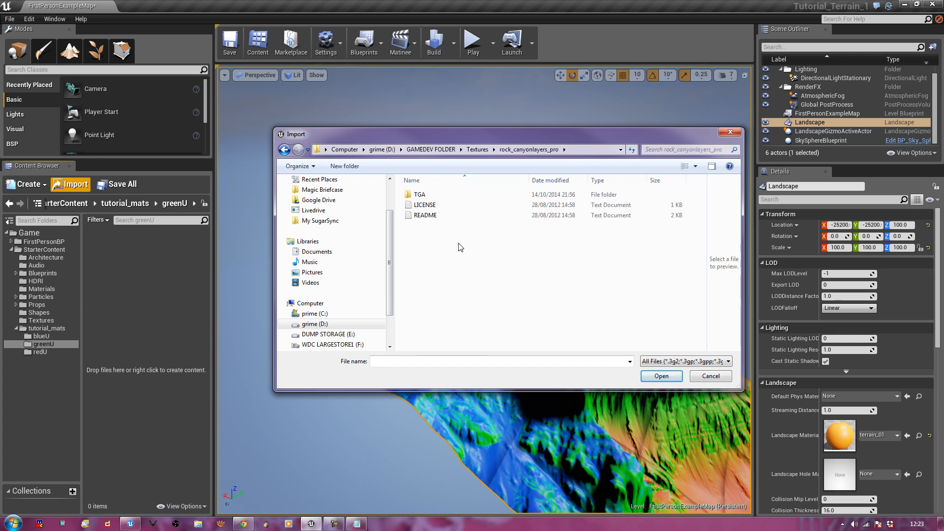
double_click(417, 196)
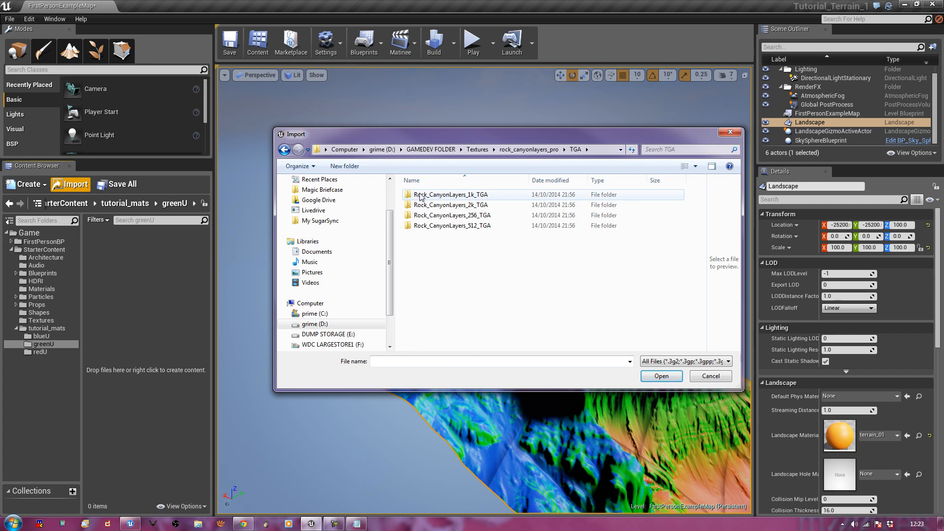
double_click(419, 195)
click(443, 207)
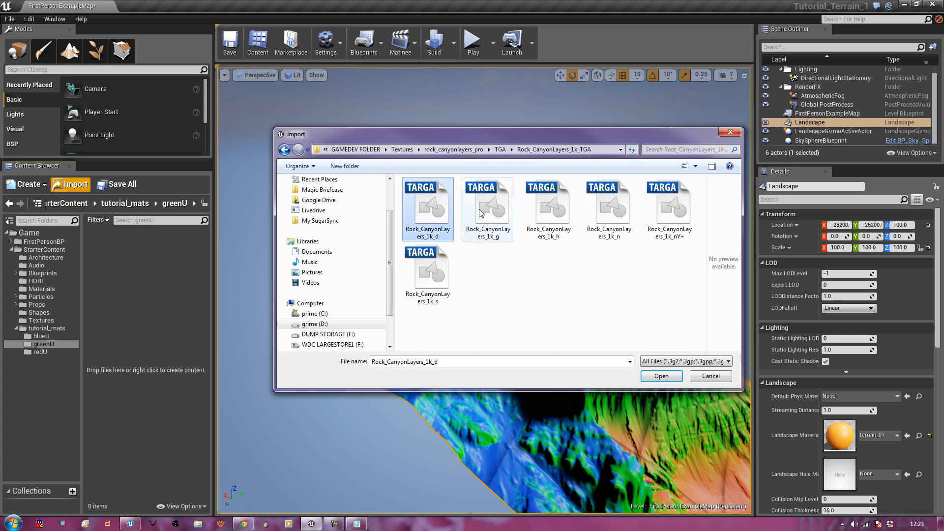
ctrl+click(486, 210)
ctrl+click(452, 287)
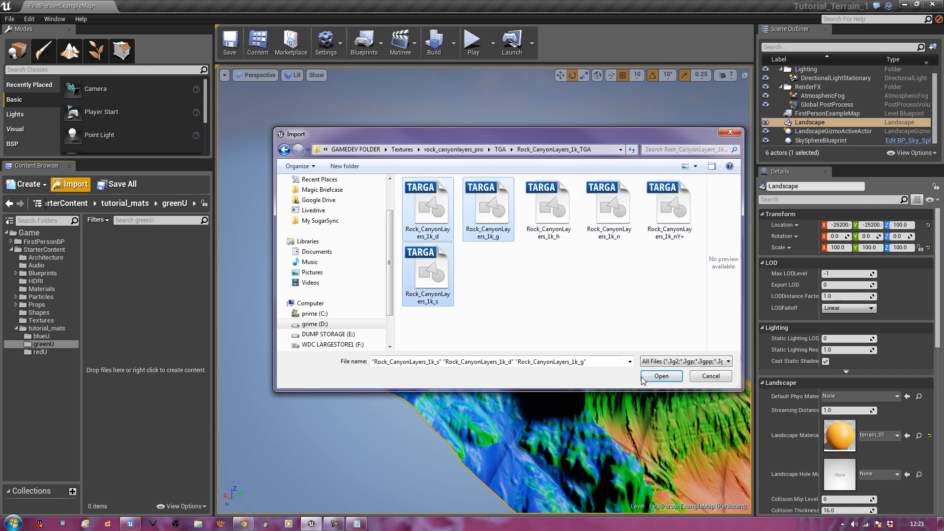
click(675, 377)
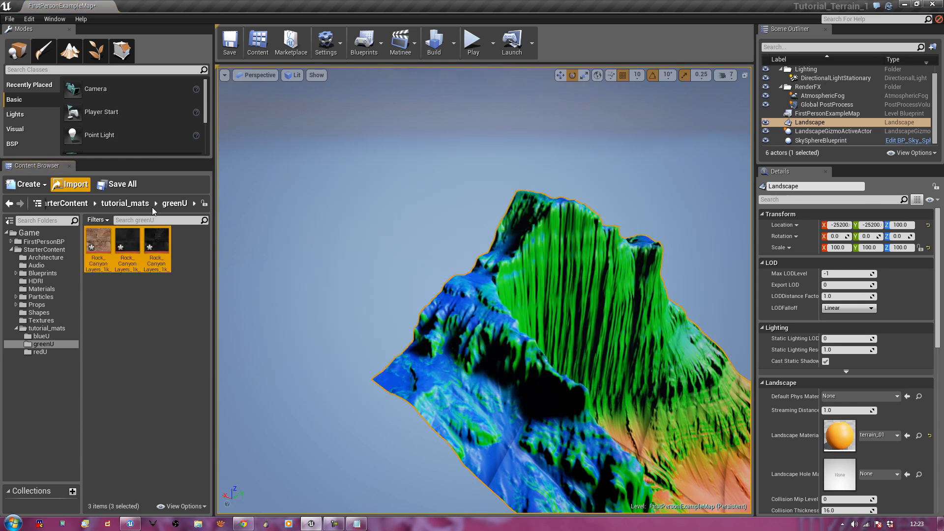
Check redU's textures, then open blueU and bring up its asset options
click(138, 205)
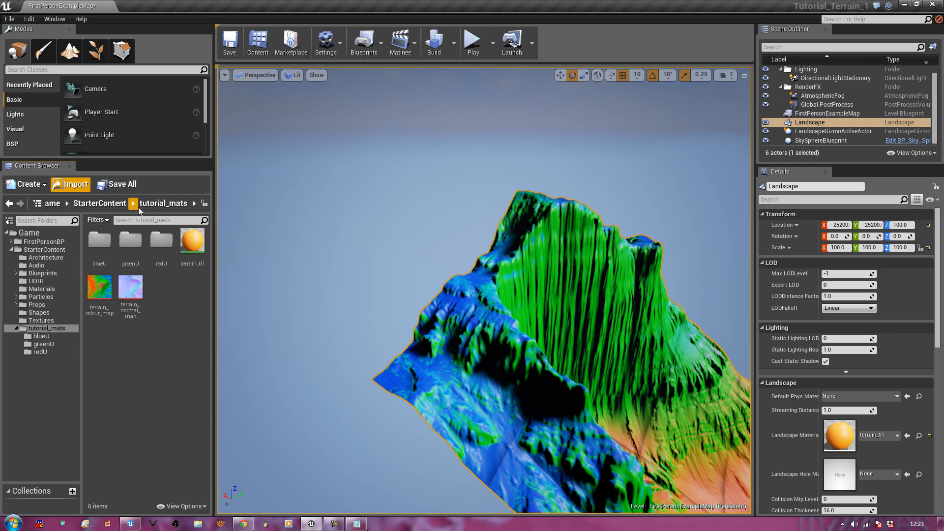
double_click(162, 242)
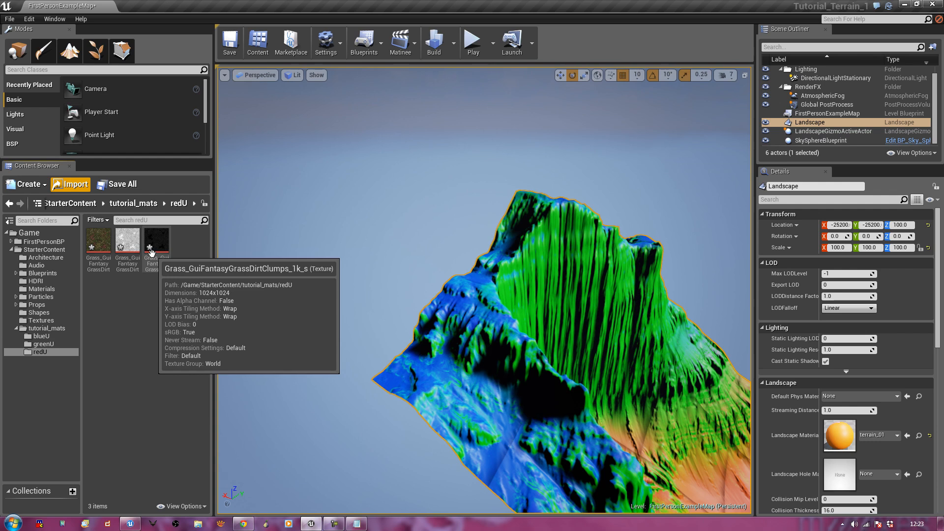
click(134, 203)
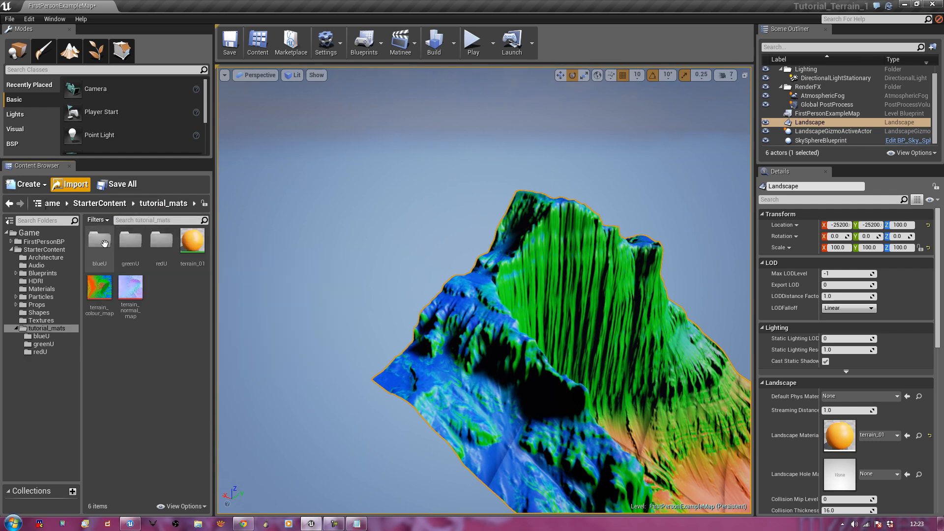
double_click(100, 241)
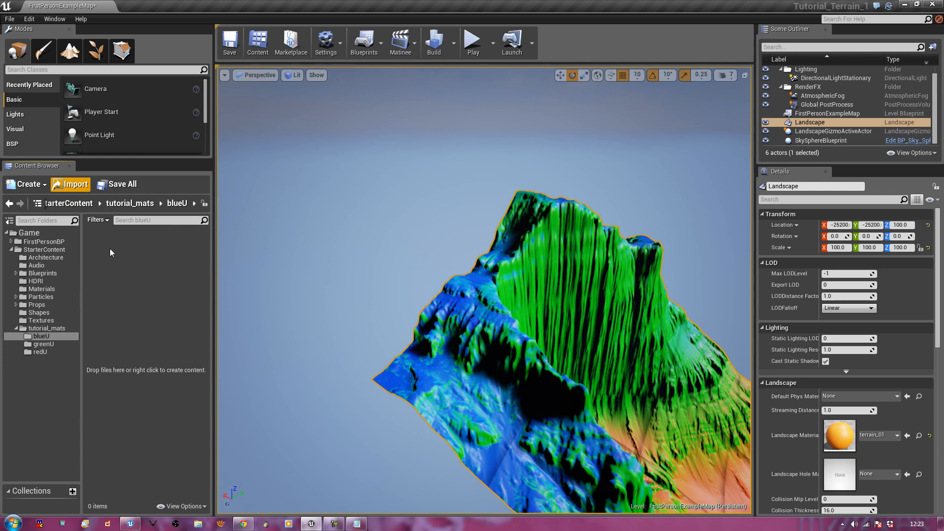
right_click(110, 252)
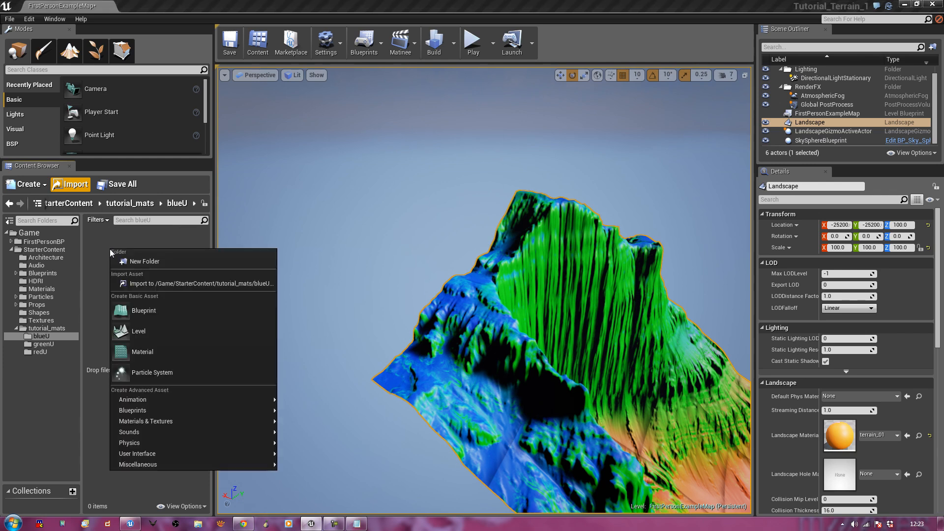
Start an import into blueU and browse the Textures folder after clearing the search
click(155, 284)
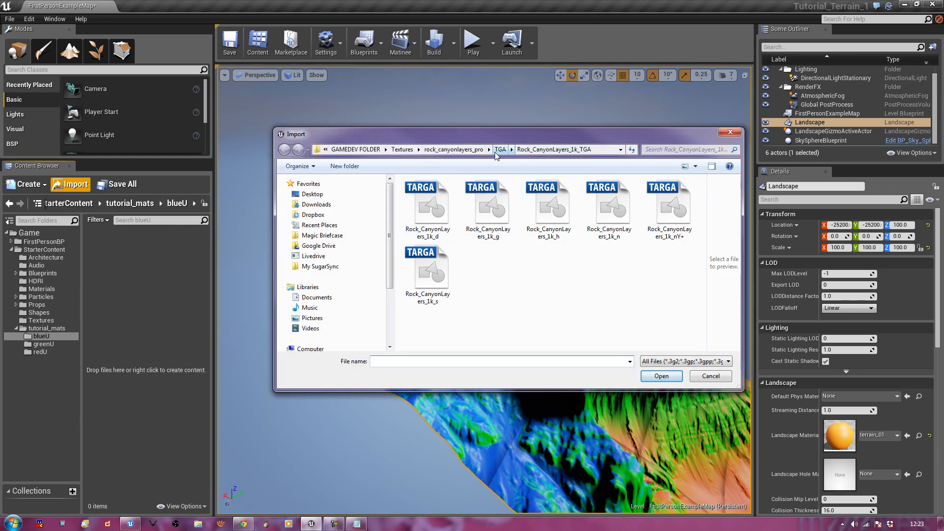
click(402, 150)
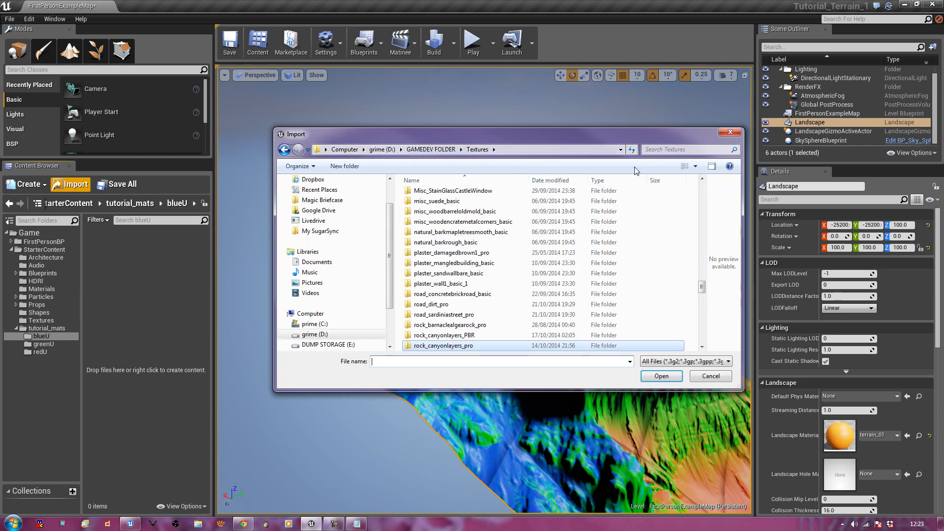
click(675, 151)
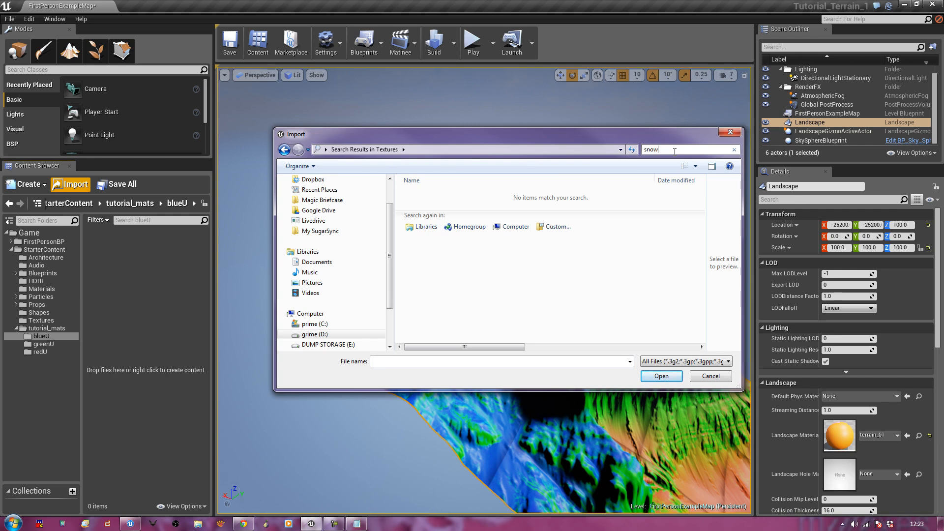
click(734, 150)
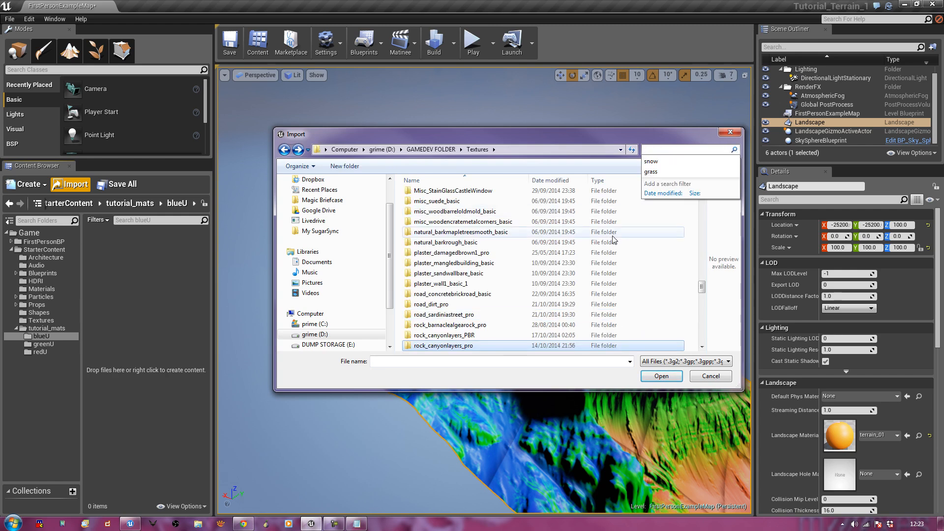
click(493, 246)
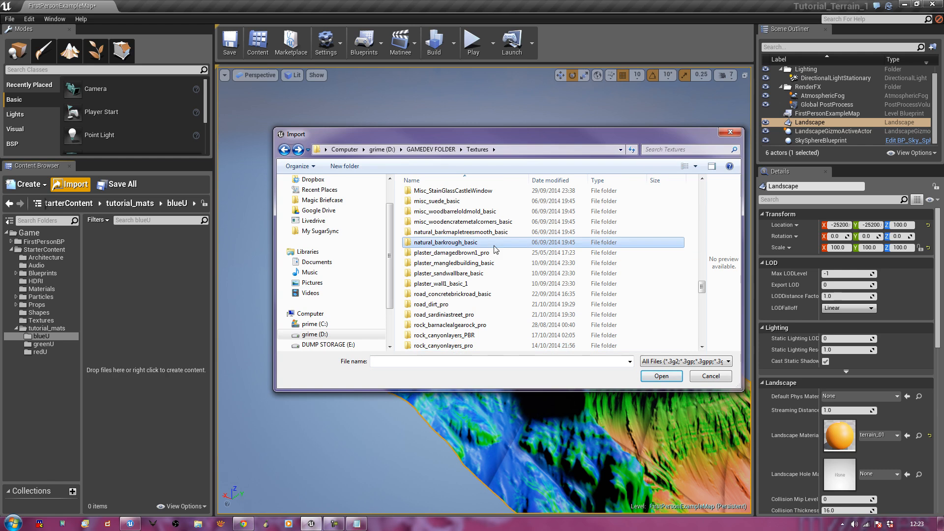
click(454, 308)
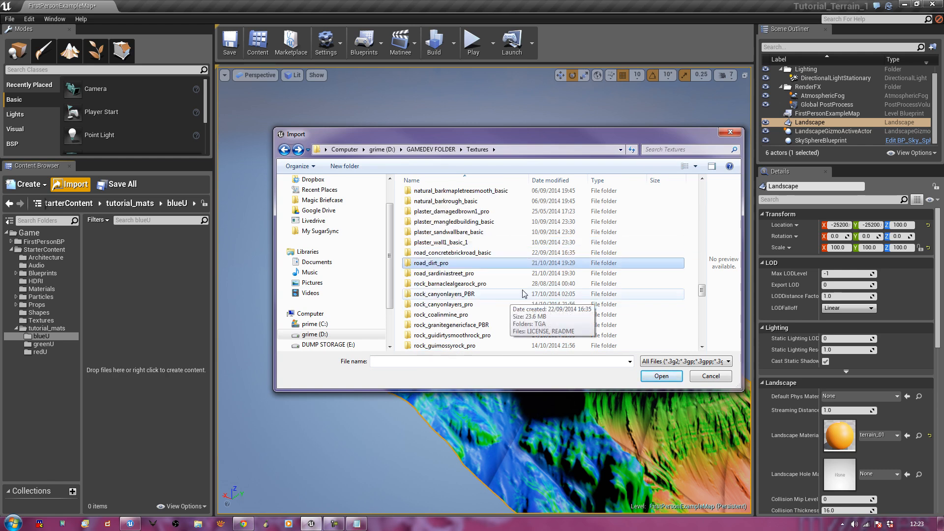
scroll(524, 294, down, 6)
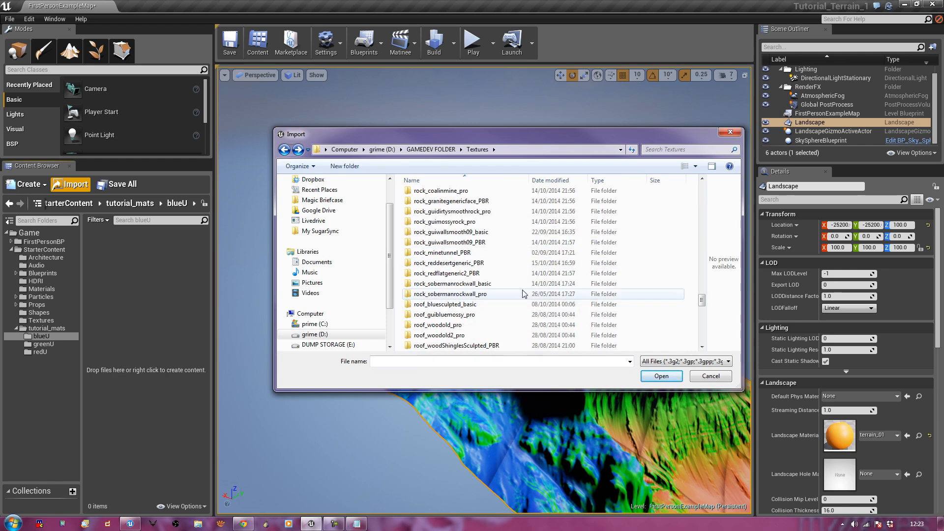
scroll(524, 294, up, 8)
scroll(524, 294, up, 6)
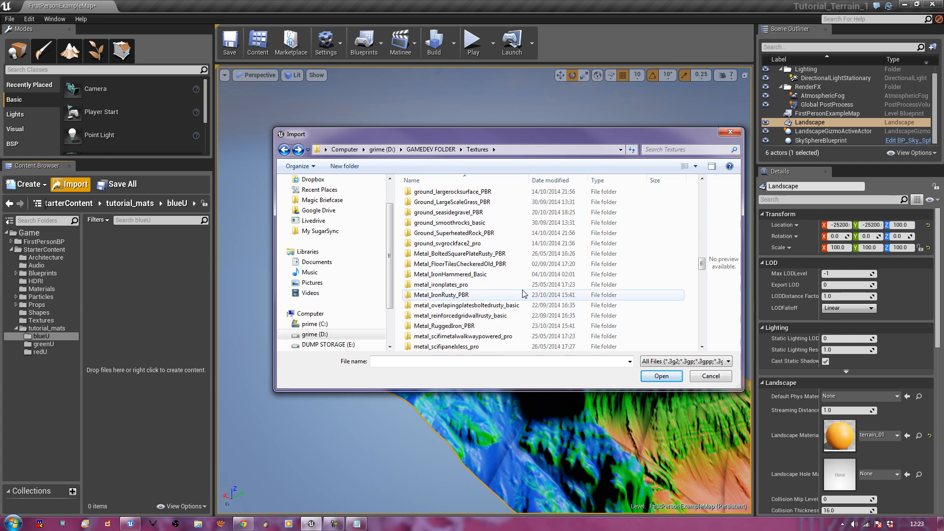
Import Ground_SVGrockFace2_1k _d, _g and _s from ground_svgrockface2_pro > TGA
click(460, 248)
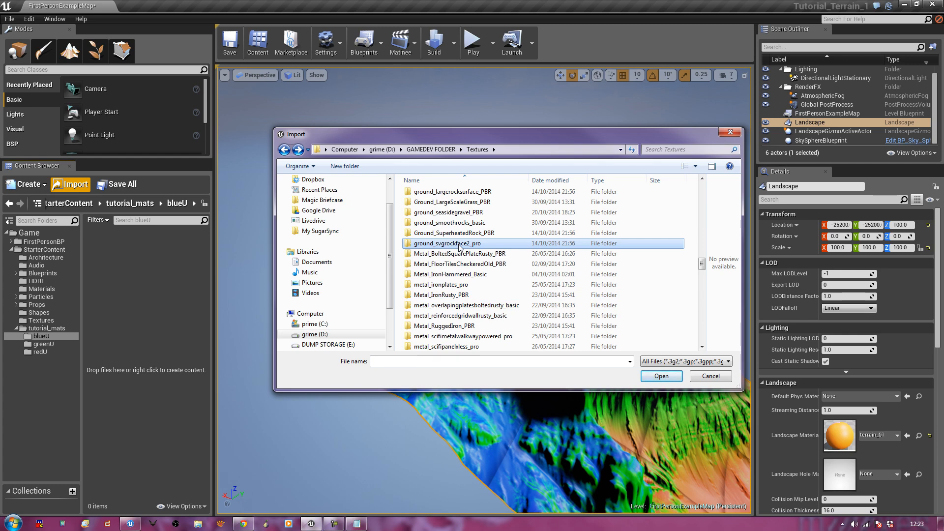
double_click(460, 244)
double_click(428, 196)
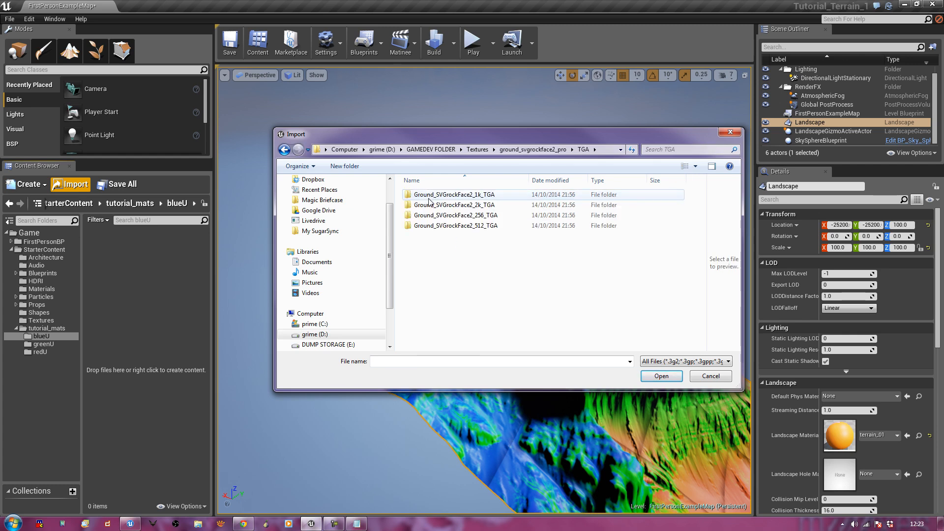
double_click(440, 196)
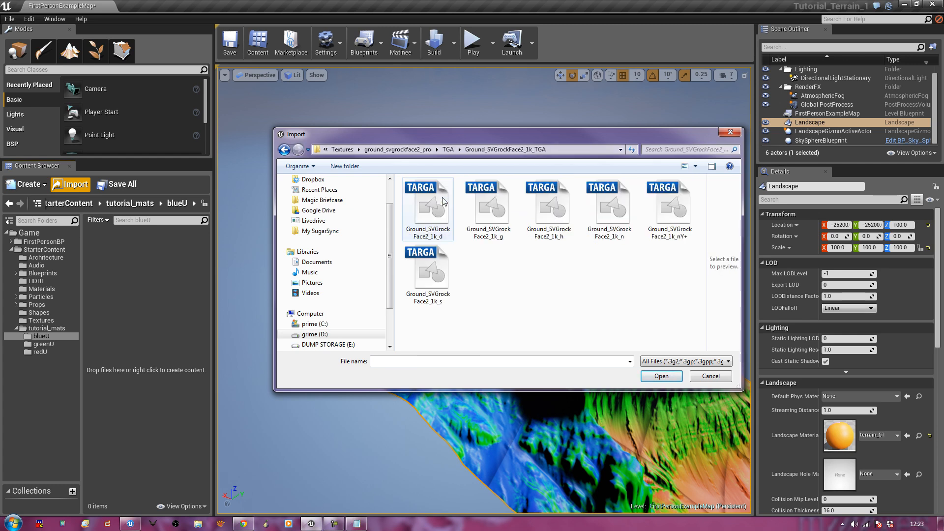
click(436, 226)
ctrl+click(488, 209)
ctrl+click(427, 270)
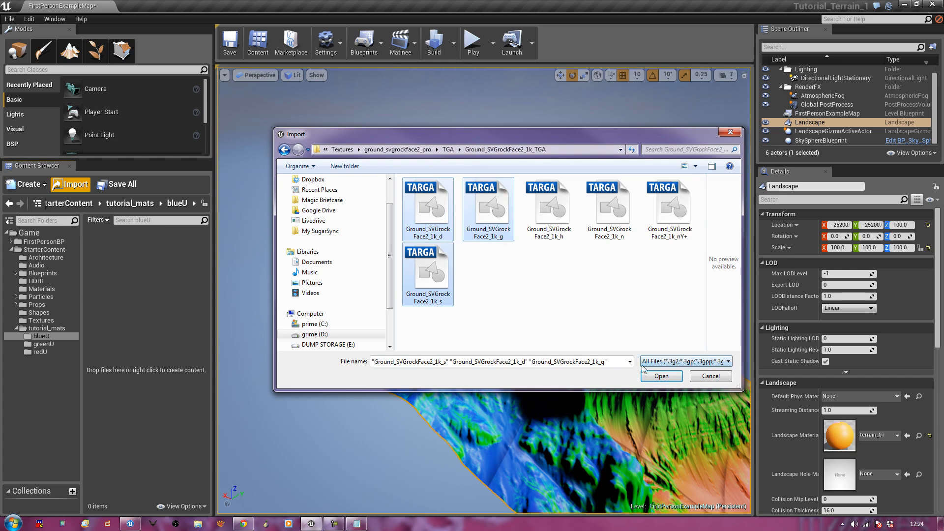
click(661, 376)
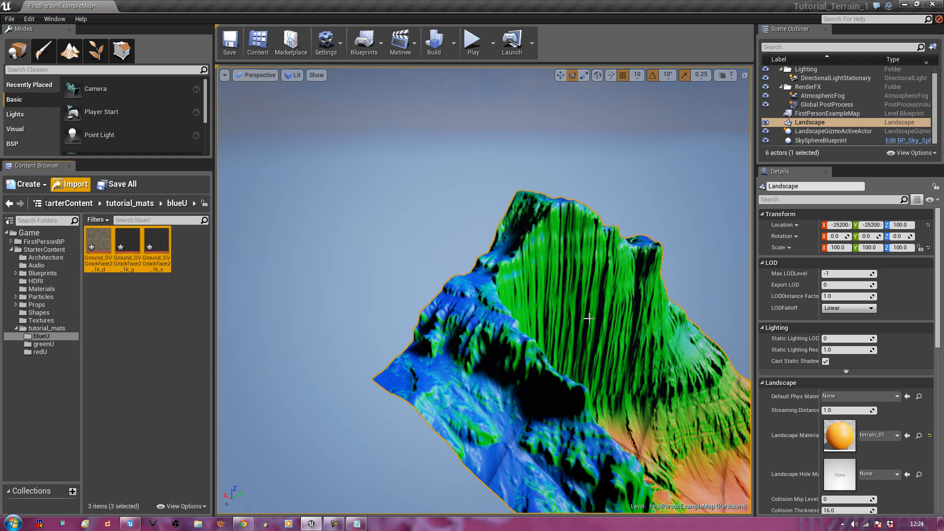
Save the Ground_SVGrockFace2 textures in blueU and the three Rock_CanyonLayers textures in greenU
right_click(158, 249)
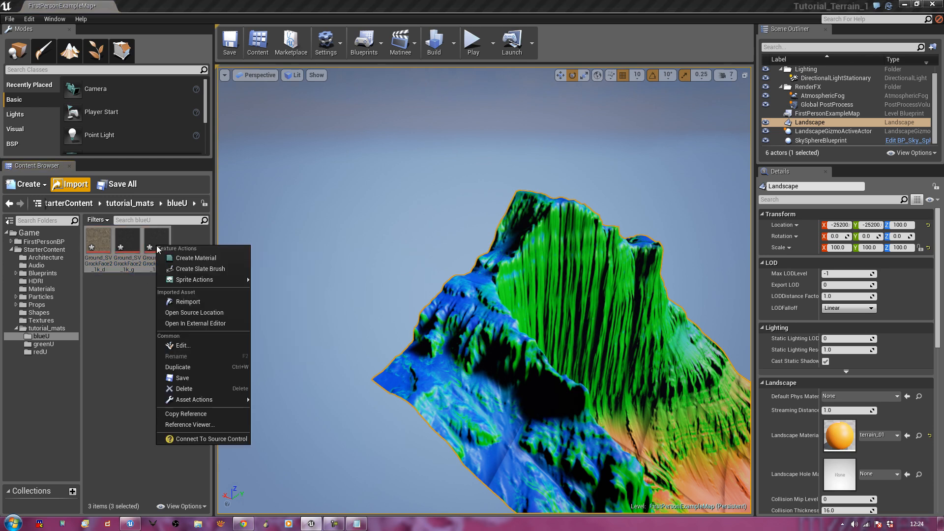
click(190, 377)
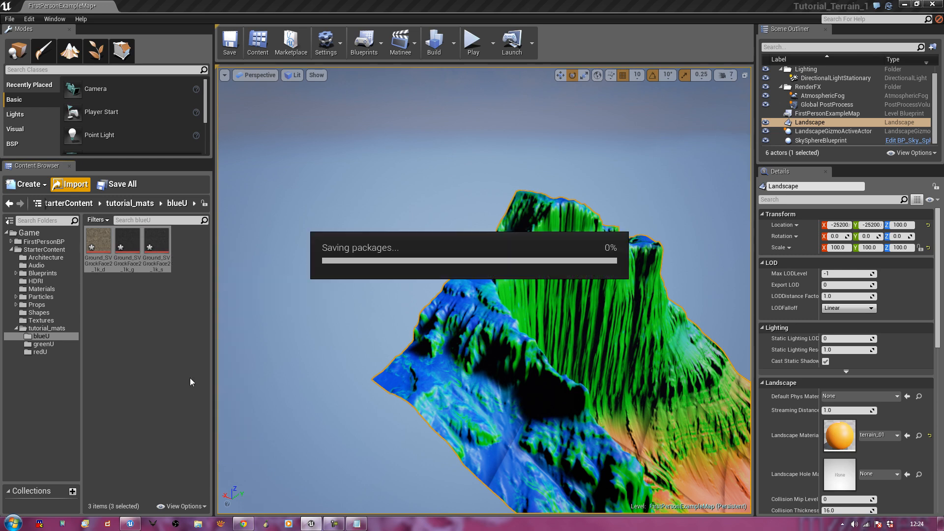
click(130, 204)
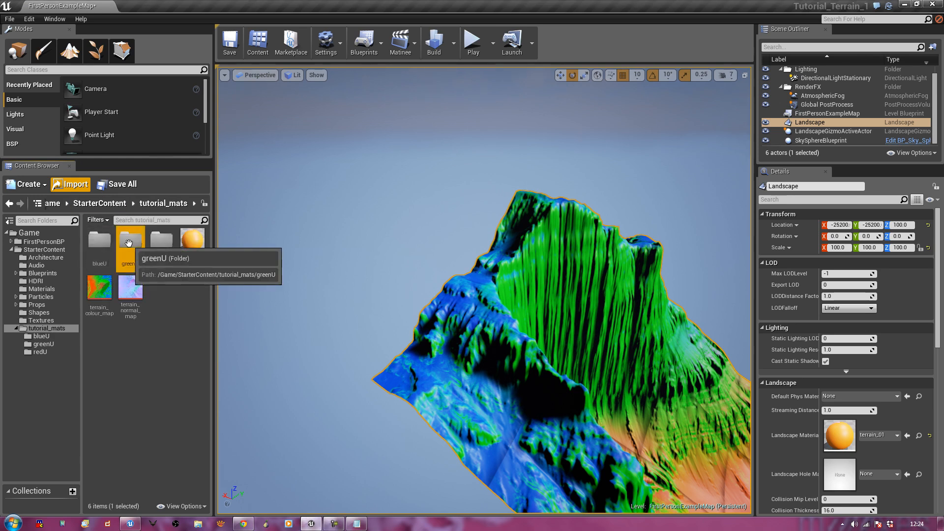
double_click(129, 241)
click(98, 241)
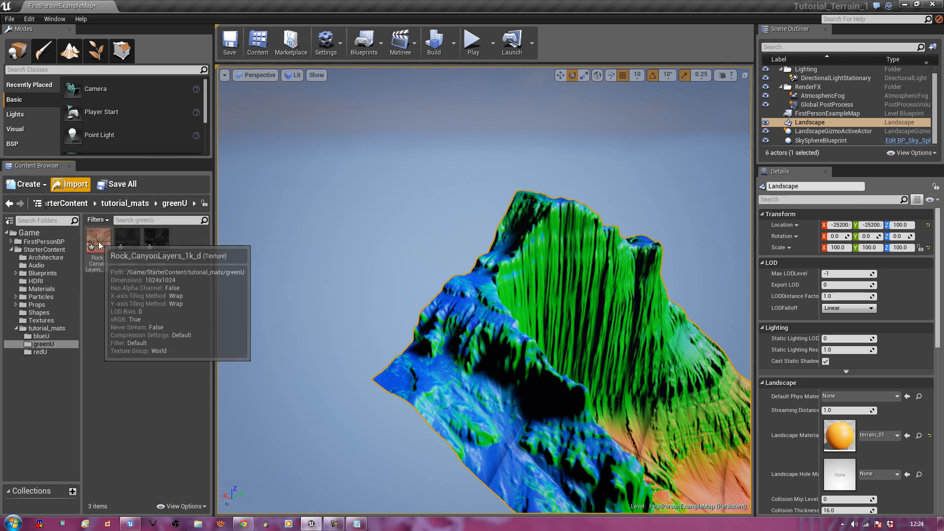
shift+click(152, 242)
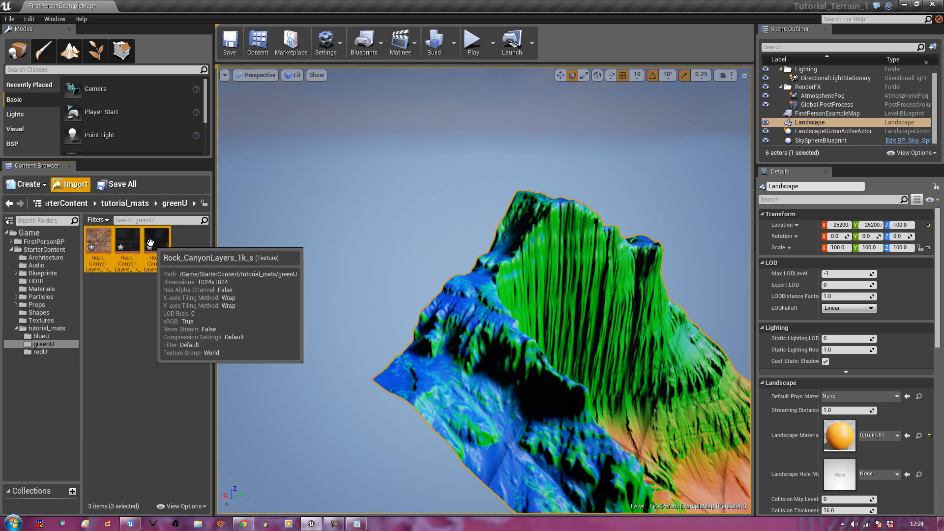
right_click(153, 244)
click(178, 377)
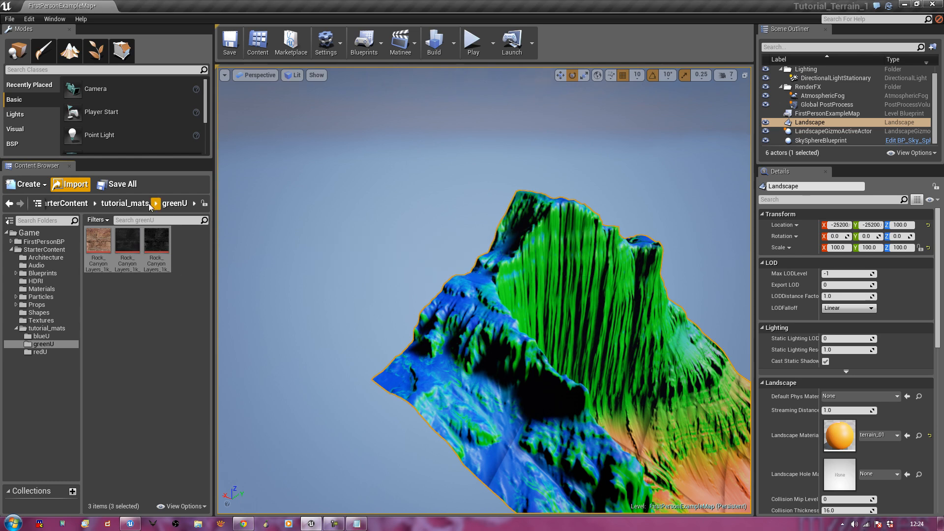
Select all three Grass_GuiFantasyGrassDirtClumps_1k textures in redU and save them
click(135, 203)
double_click(156, 246)
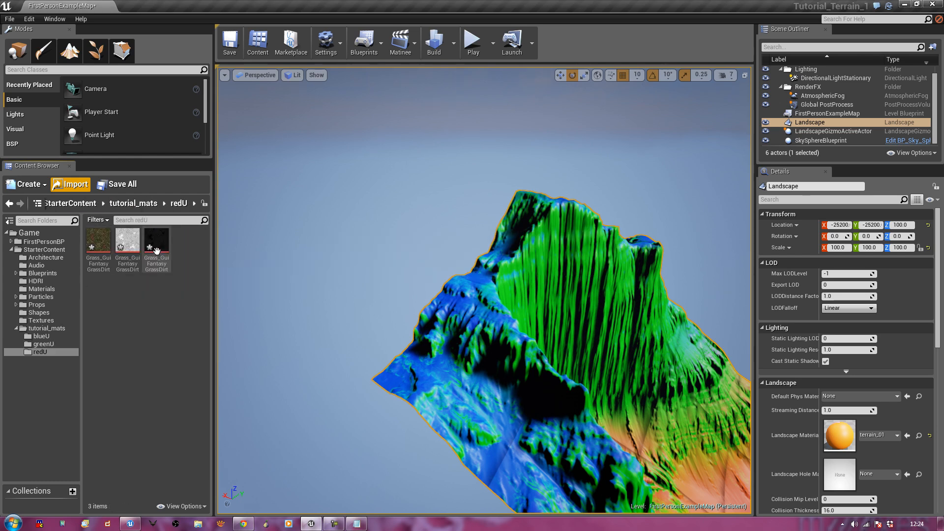
click(156, 248)
shift+click(107, 246)
right_click(108, 247)
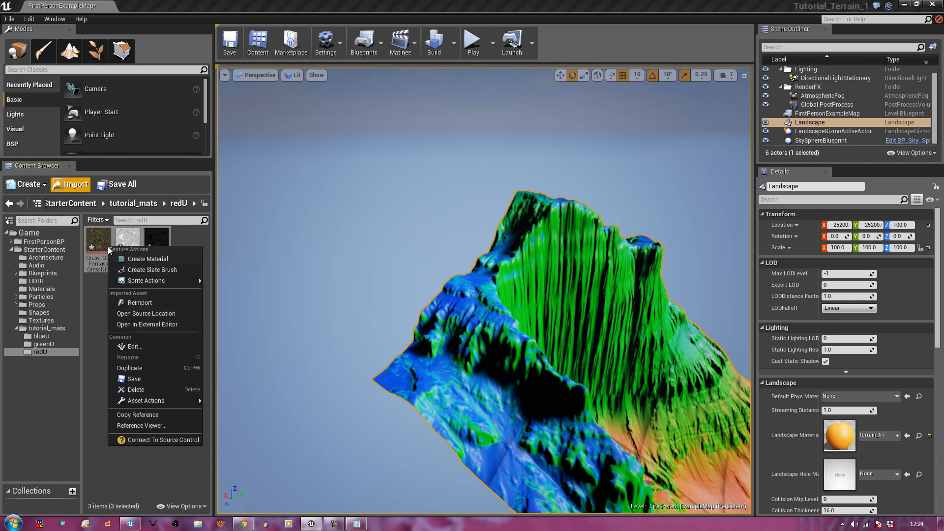
click(147, 379)
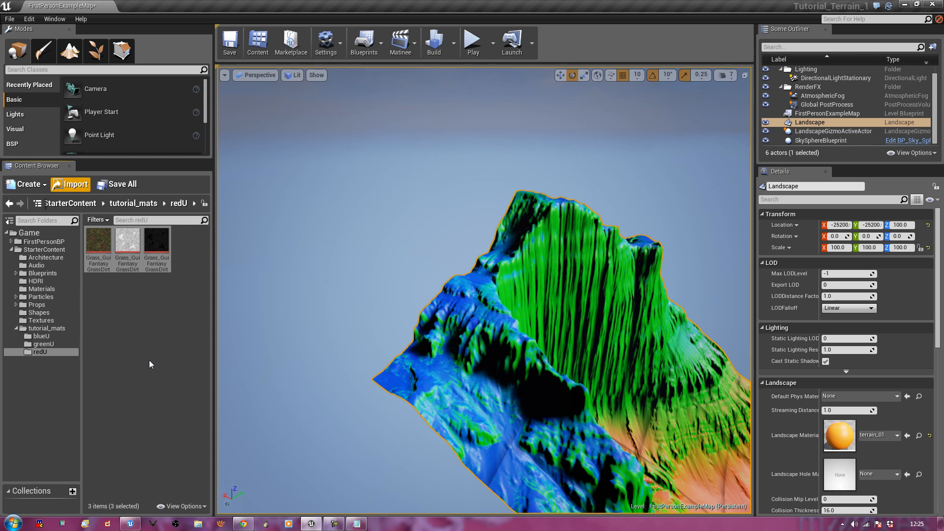
Open terrain_01 from tutorial_mats, enlarge the material editor, and zoom out the graph
click(149, 360)
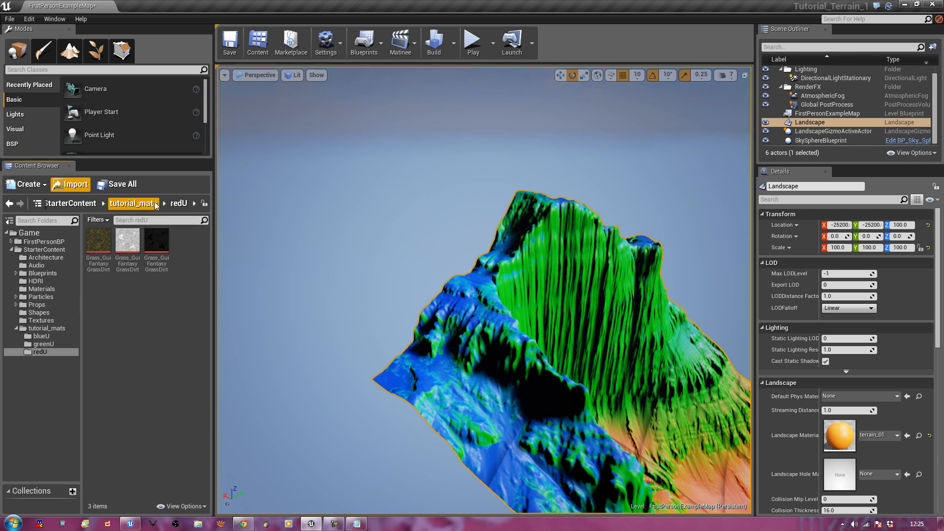
click(155, 203)
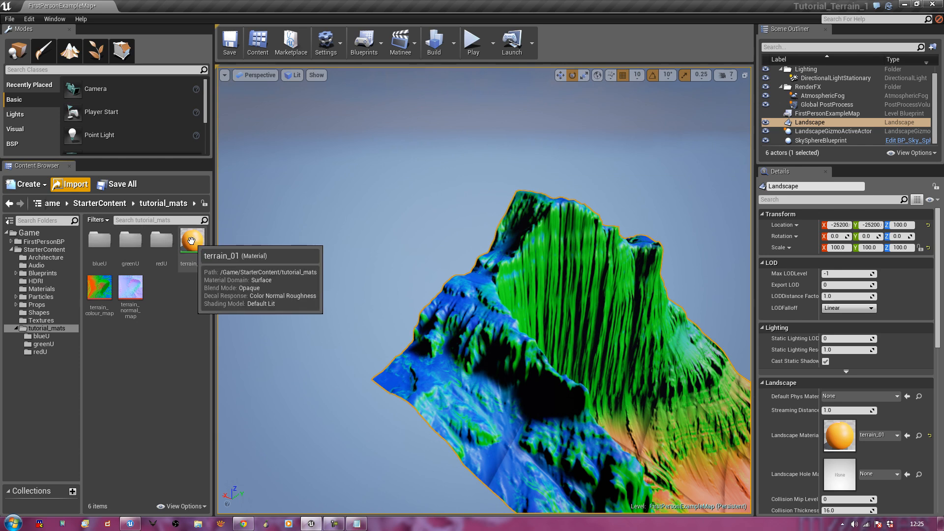
drag(192, 241, 391, 274)
drag(340, 45, 485, 49)
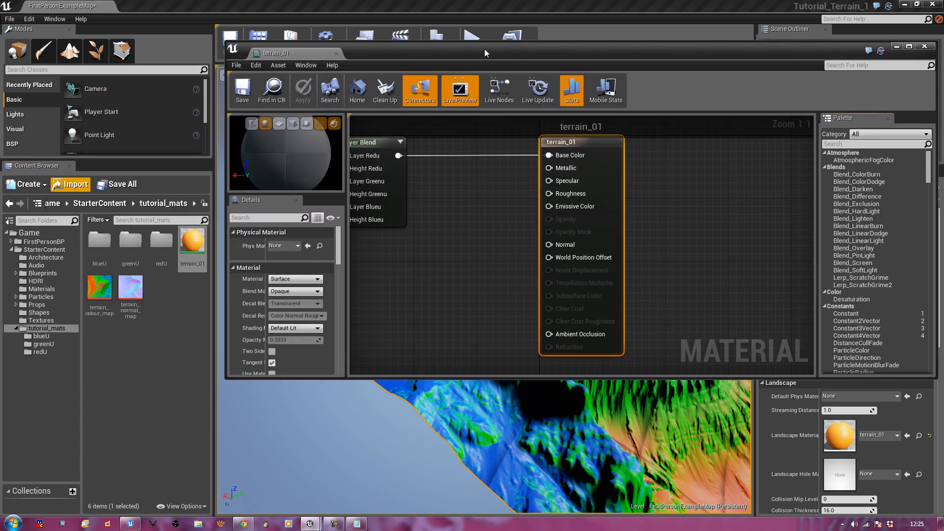
drag(480, 377, 471, 512)
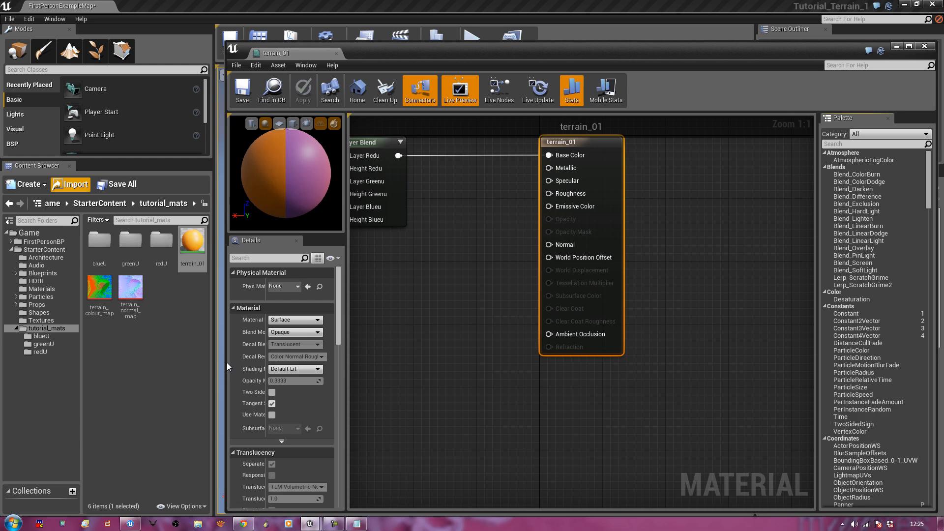
drag(225, 363, 217, 362)
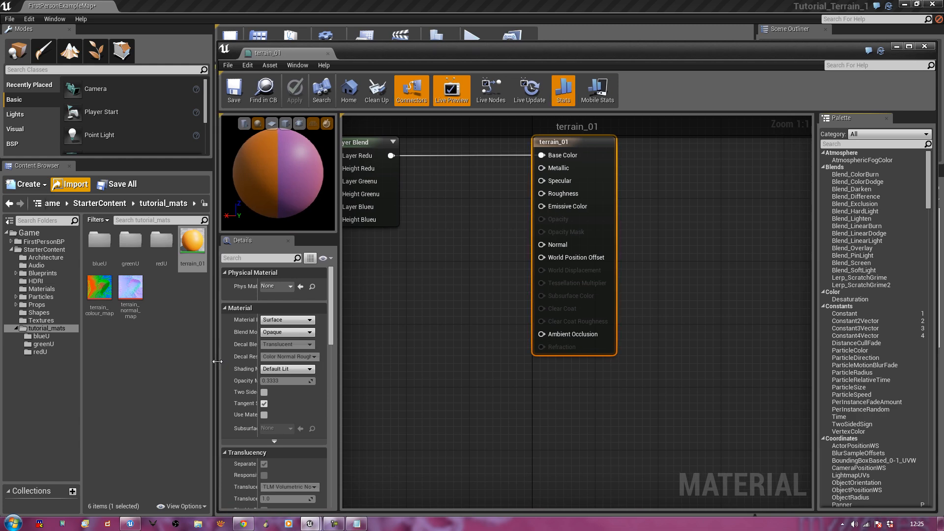
scroll(600, 385, down, 2)
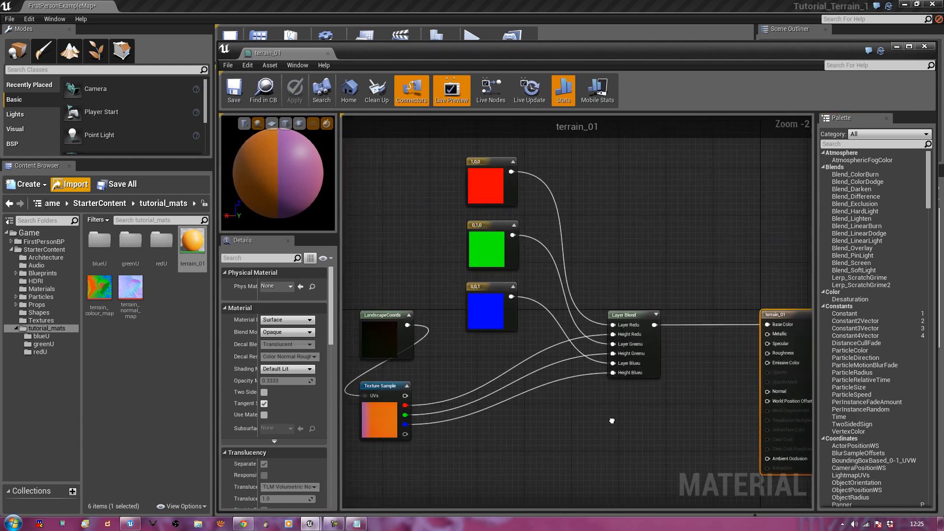
right_drag(611, 422, 660, 459)
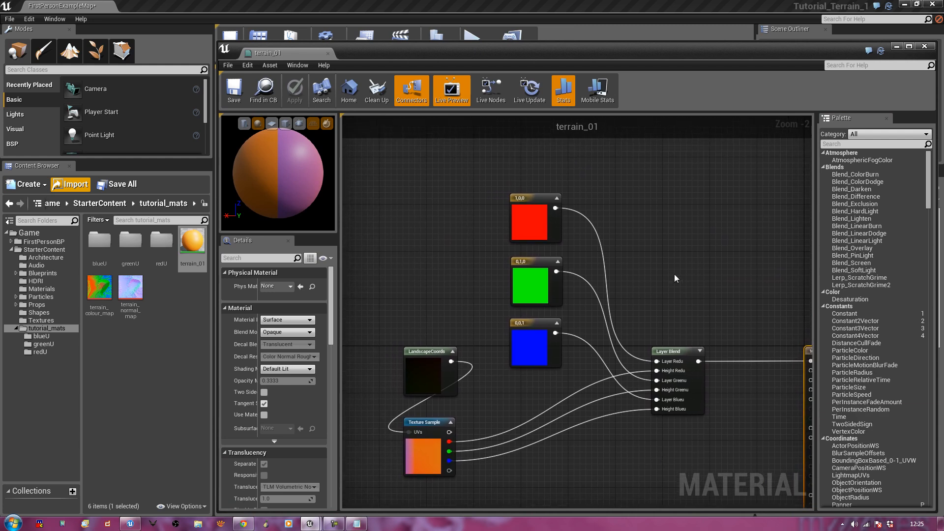
Wrap the red, green and blue colour nodes in a 'Colours' comment, then delete it and reselect them
drag(465, 157, 610, 314)
ctrl+click(520, 367)
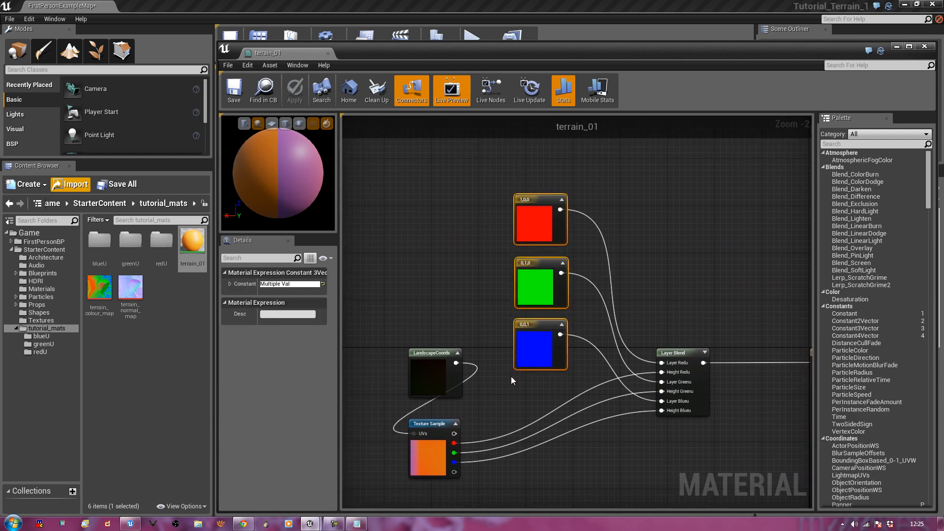
key(c)
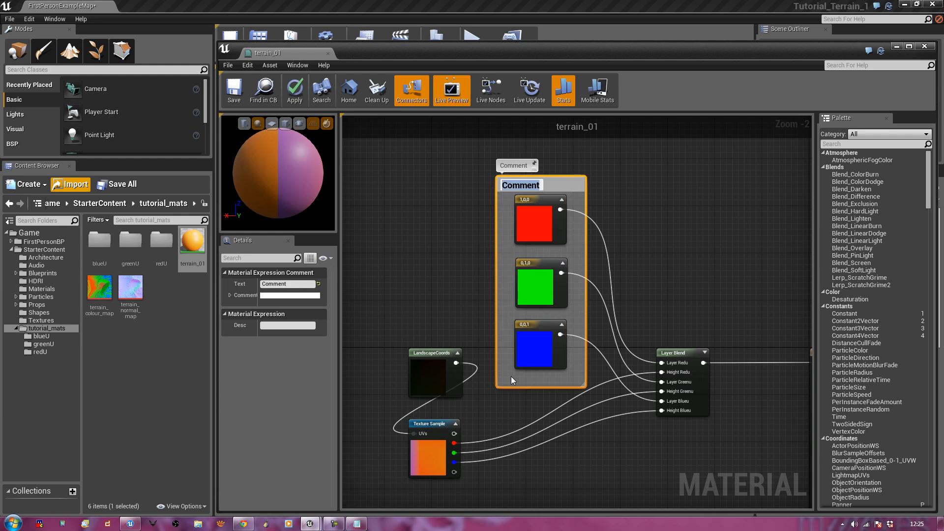
text(Colours)
key(Return)
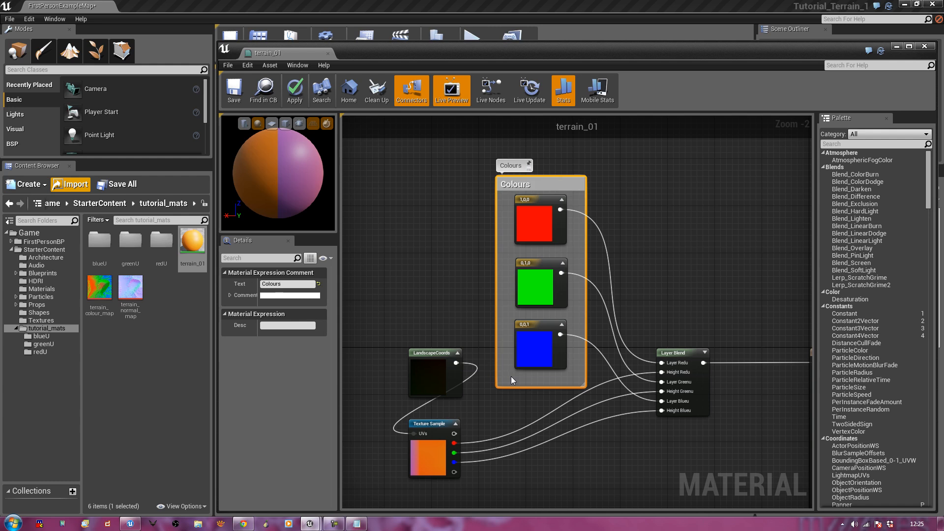
key(Delete)
drag(505, 185, 580, 354)
Delete the three colour constants and drop a grass texture from redU into the graph
key(Delete)
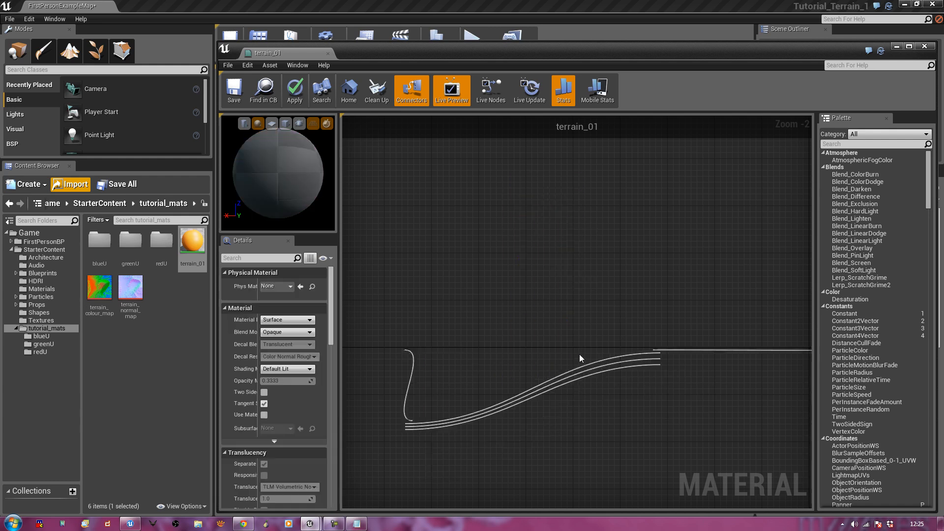
click(124, 340)
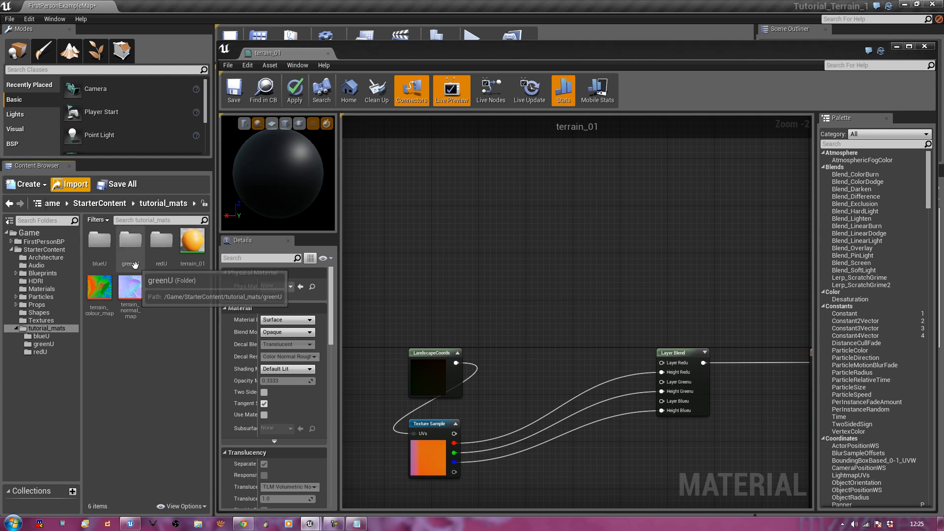
double_click(161, 241)
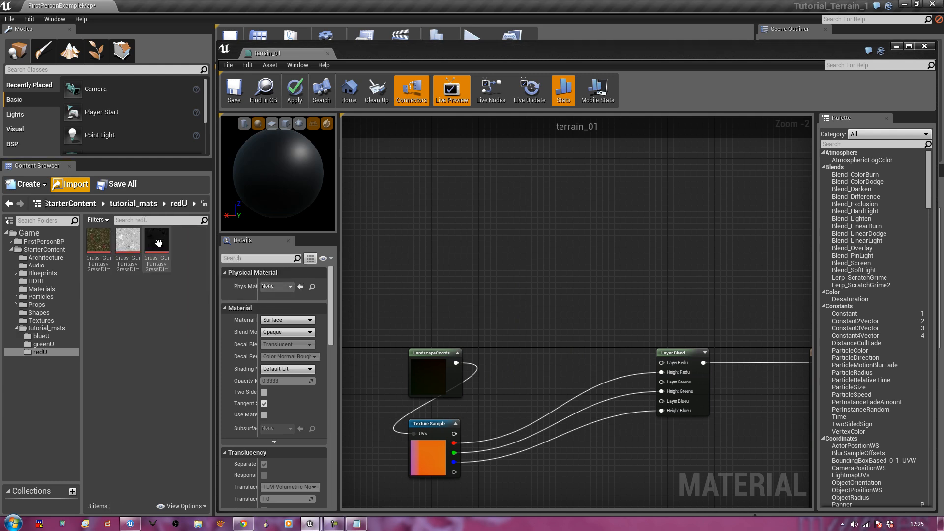
click(98, 241)
drag(98, 241, 521, 165)
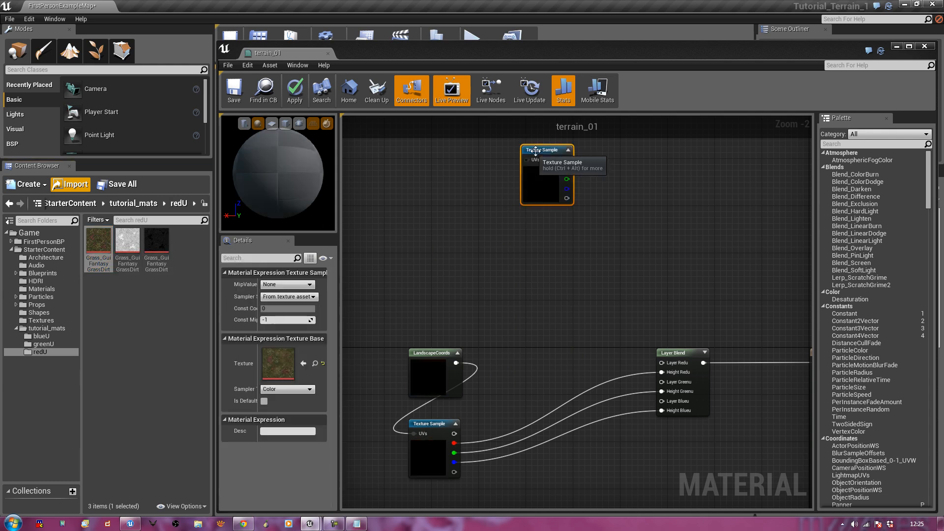
Add a canyon-rock texture sample from greenU below the grass sample
click(153, 307)
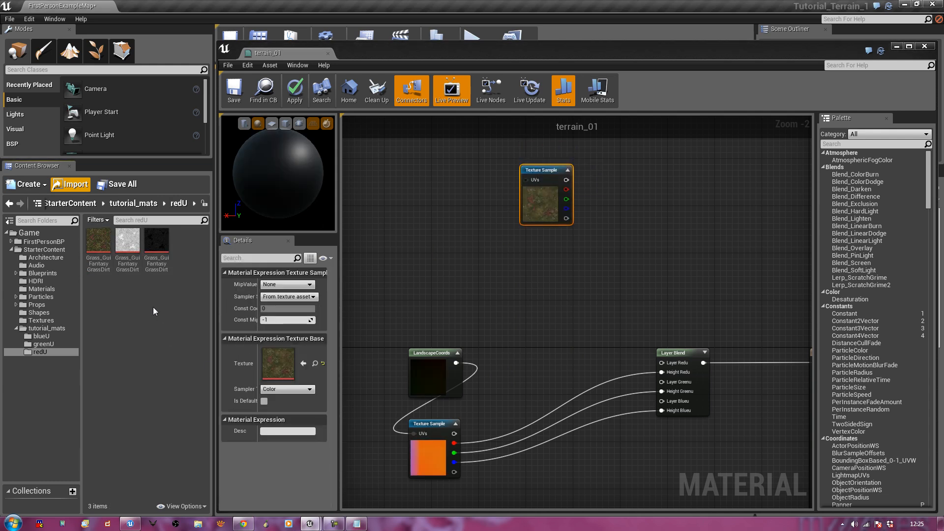
key(alt+Left)
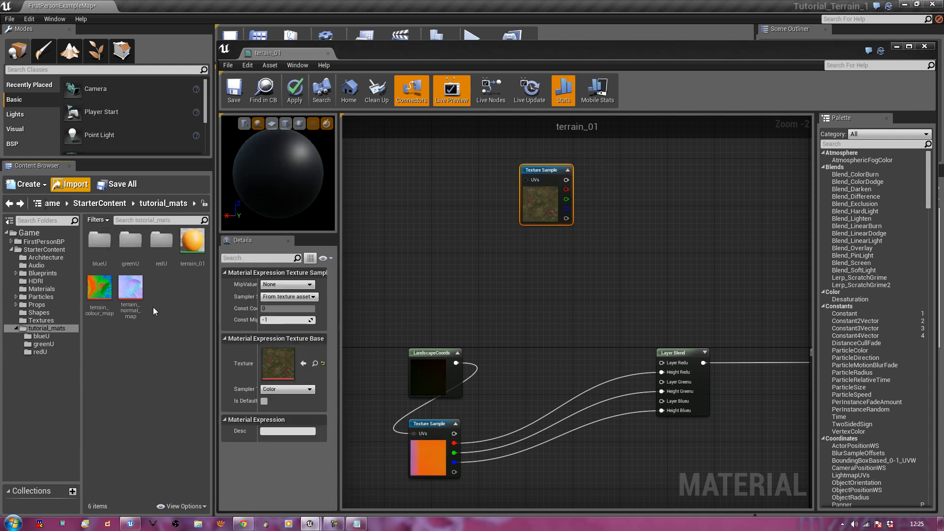
double_click(132, 239)
drag(98, 241, 523, 241)
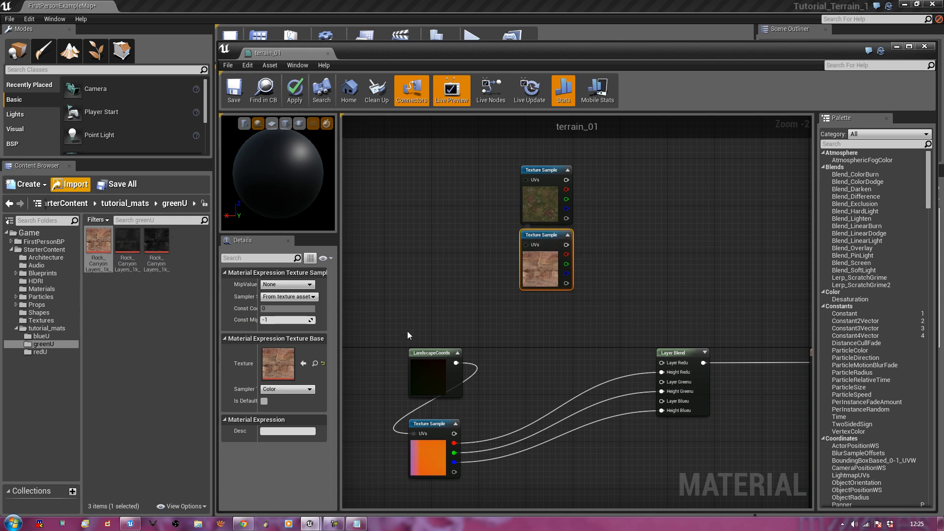
click(447, 267)
Add a ground-rock texture sample from blueU below the rock sample
key(alt+Left)
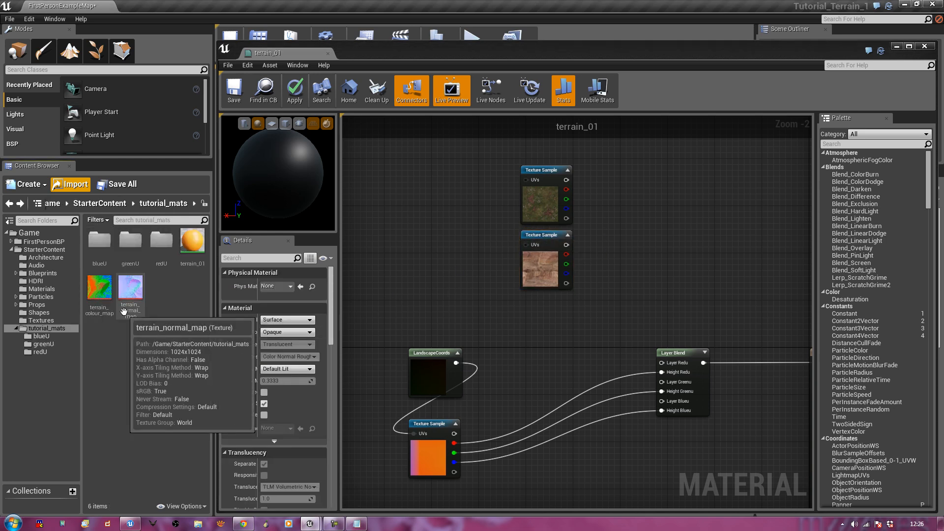
double_click(99, 240)
click(97, 251)
drag(97, 253, 528, 302)
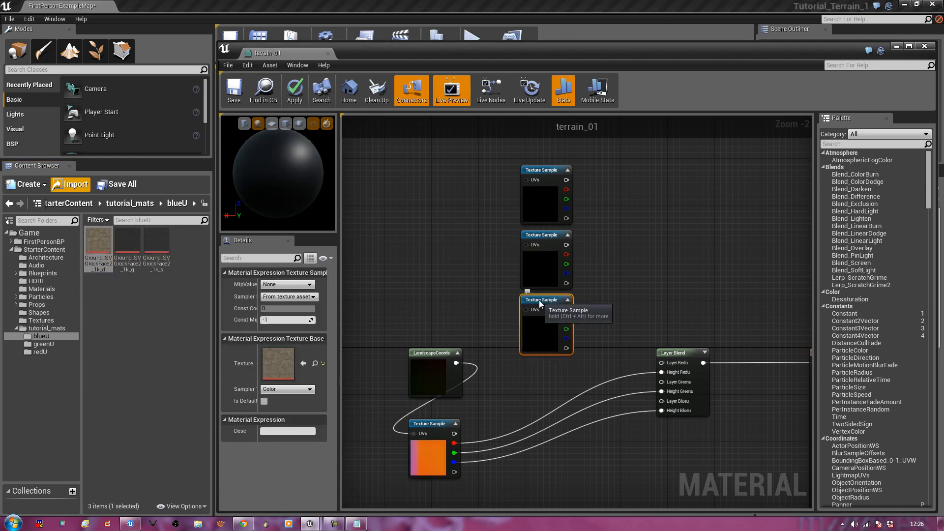
click(465, 302)
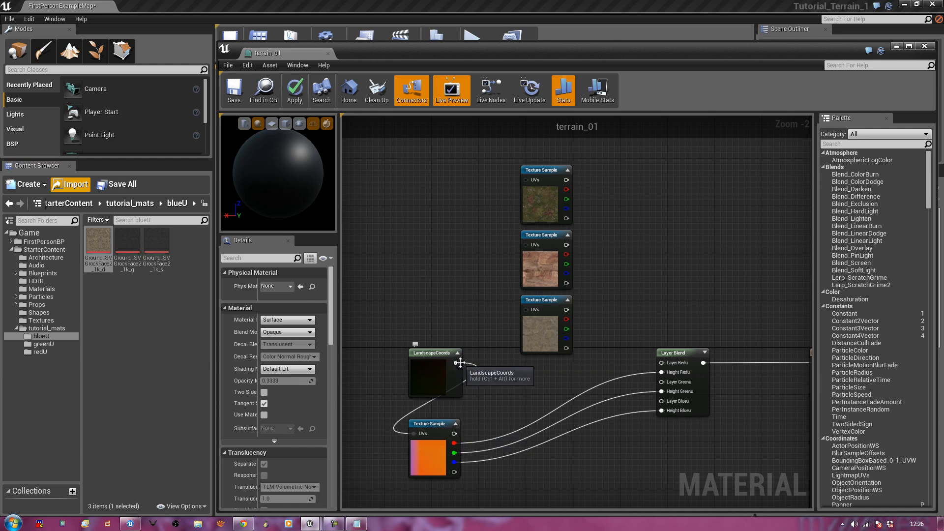
Wire LandscapeCoords into the three samples' UVs, then break those three links again
drag(454, 365, 526, 183)
drag(524, 245, 459, 364)
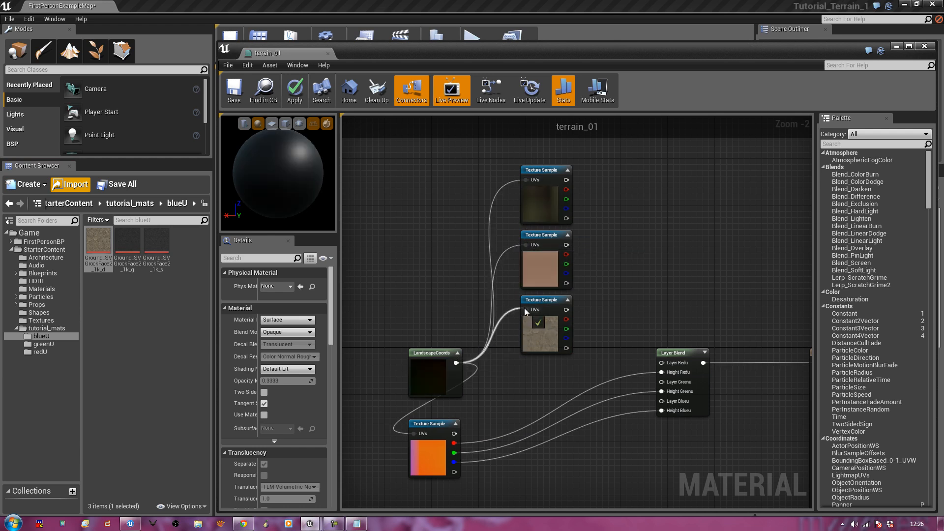
drag(525, 309, 457, 362)
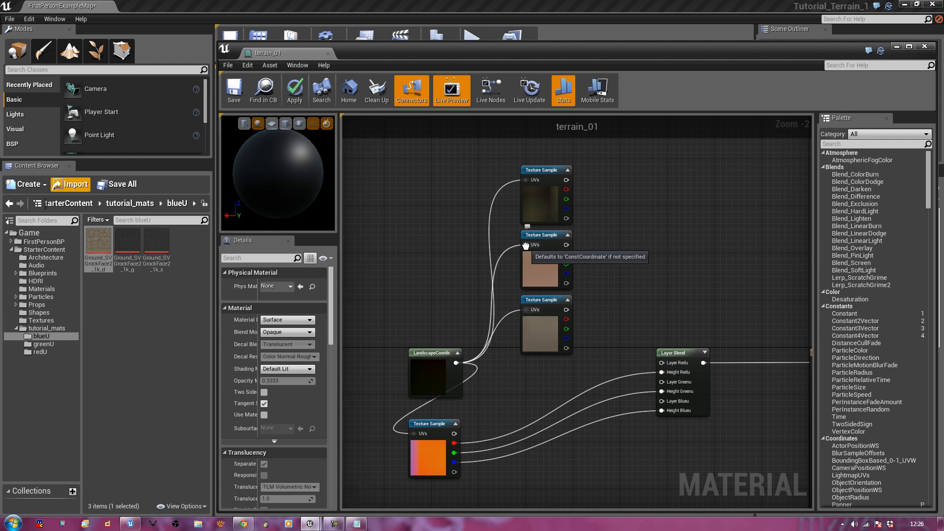
right_click(525, 180)
click(544, 195)
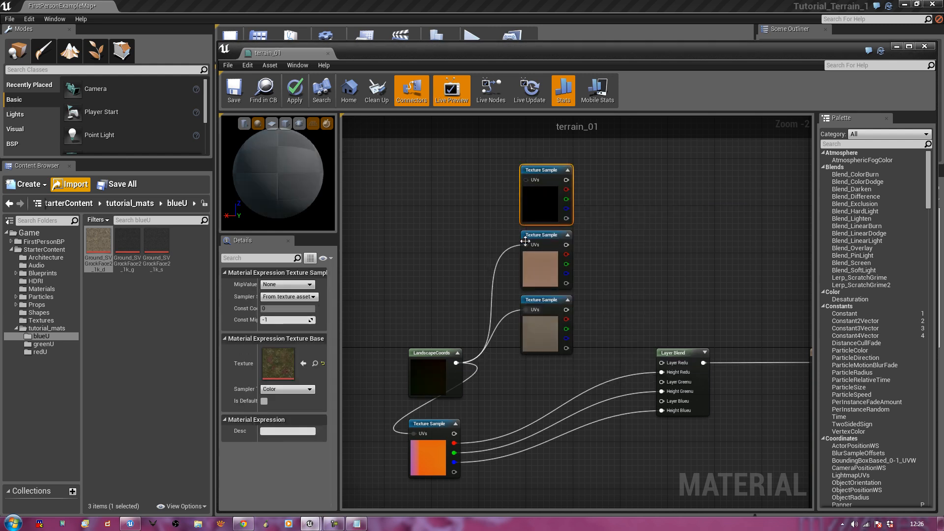
right_click(525, 244)
click(542, 260)
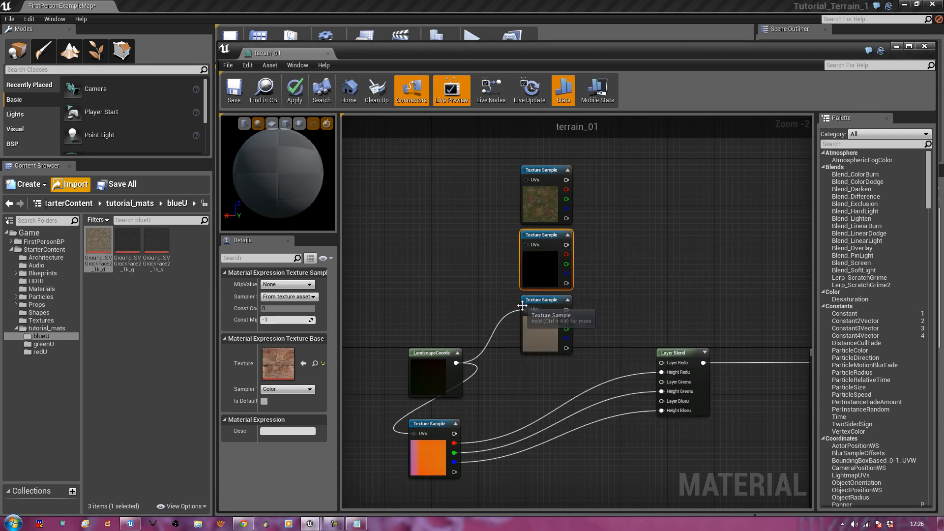
right_click(525, 310)
click(543, 321)
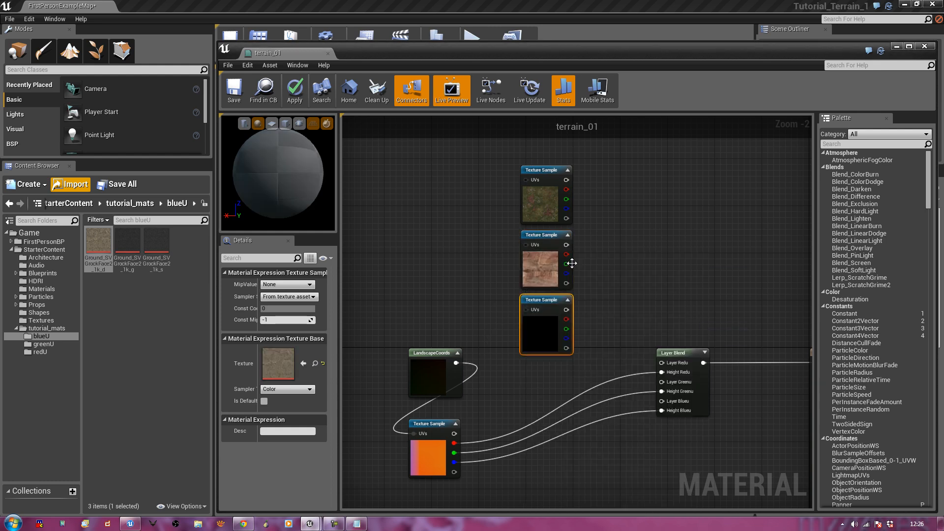
Connect the grass, rock and ground samples to Layer Redu, Layer Greenu and Layer Blueu
right_drag(636, 253, 598, 243)
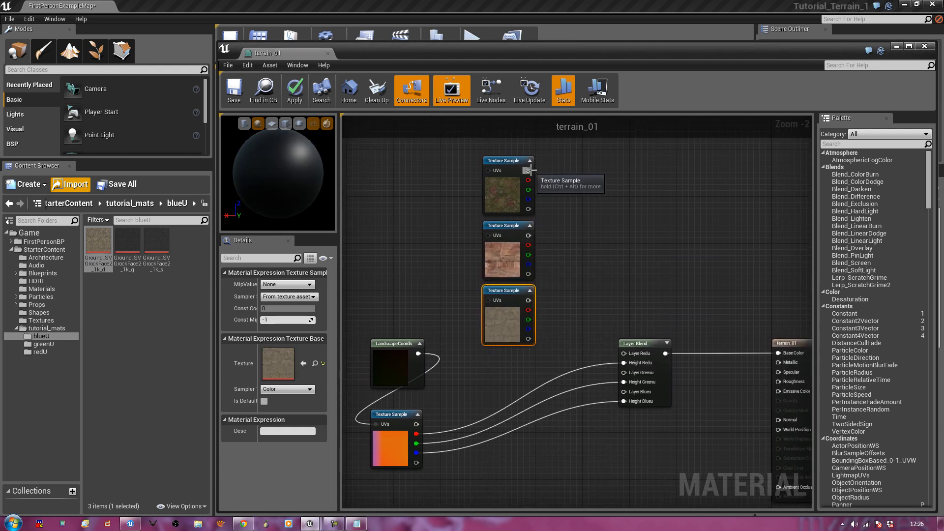
drag(528, 170, 622, 354)
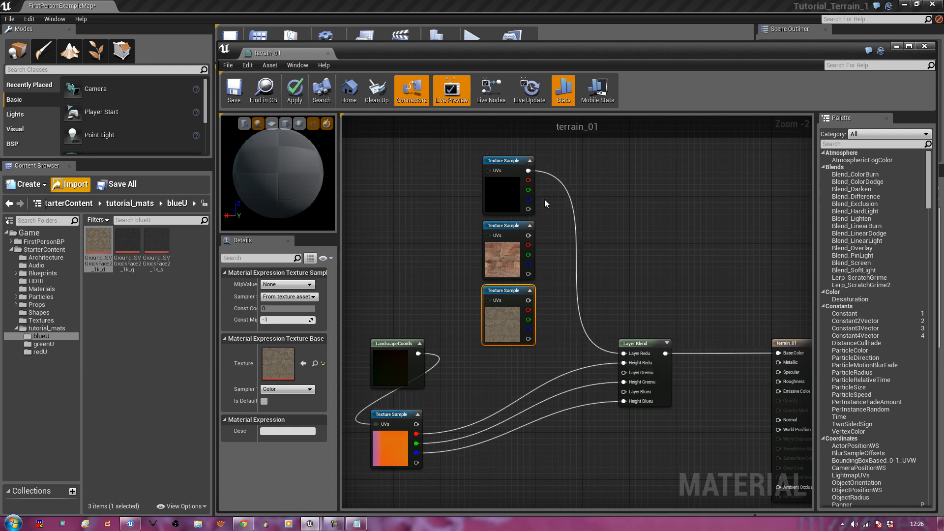
drag(526, 240, 623, 373)
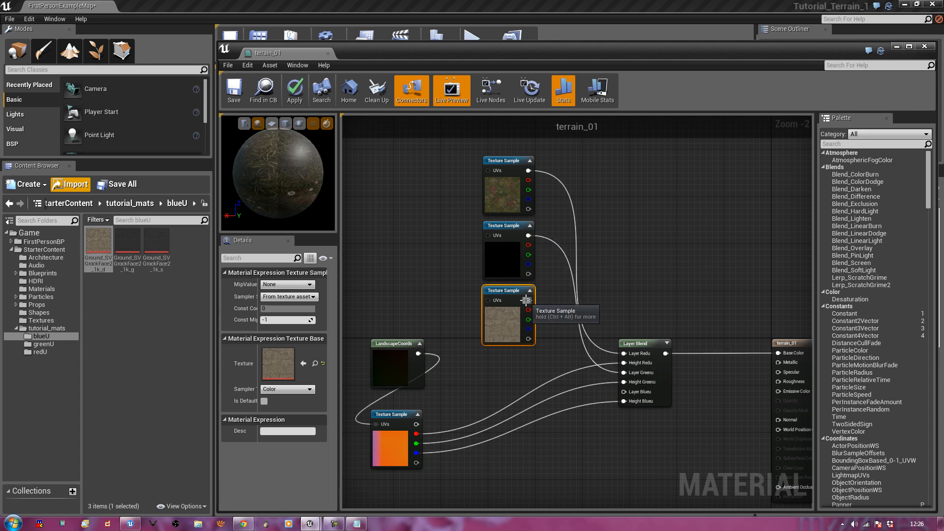
drag(526, 300, 623, 391)
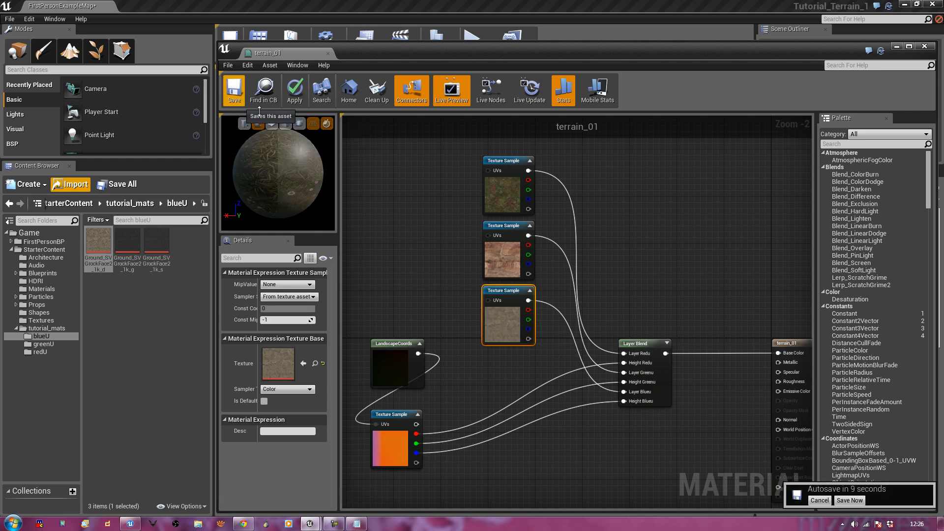
right_drag(379, 185, 391, 216)
Move Layer Blend beside the three samples and wrap all four in a 'Diffuse Base ColoUr' comment
drag(654, 373, 599, 199)
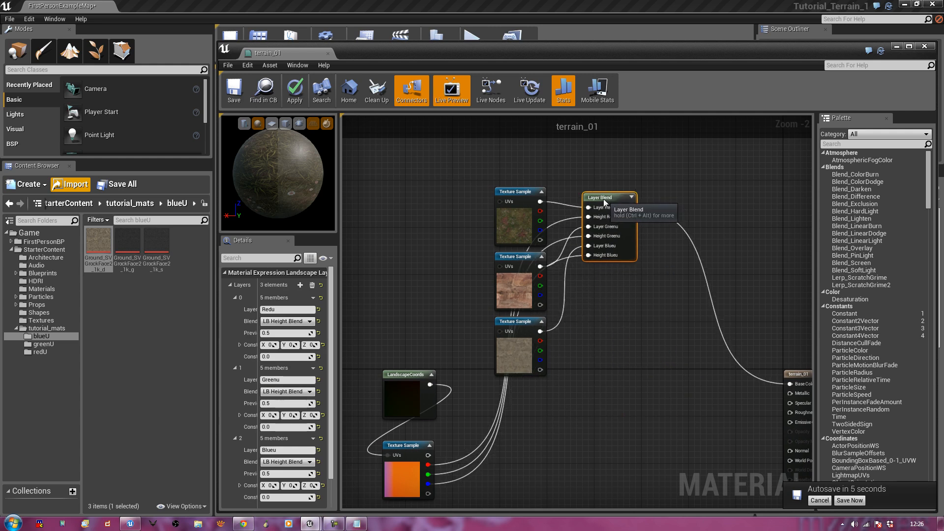
right_drag(585, 362, 587, 391)
drag(457, 193, 655, 420)
key(c)
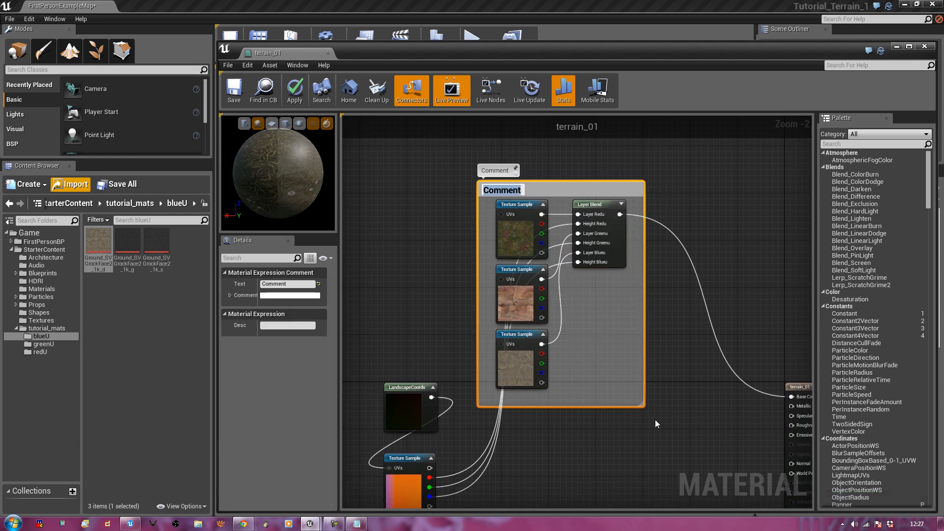
text(Diffuse M)
key(BackSpace)
text(Base CO)
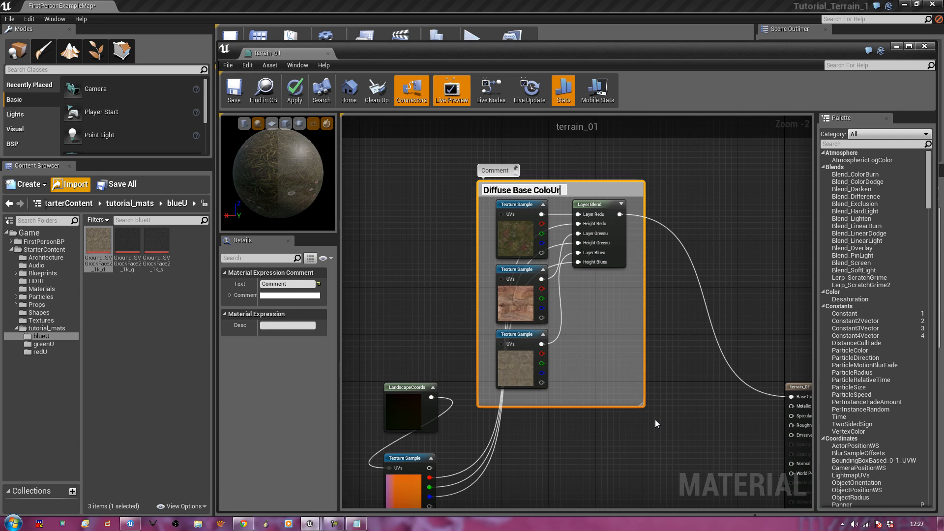
key(Return)
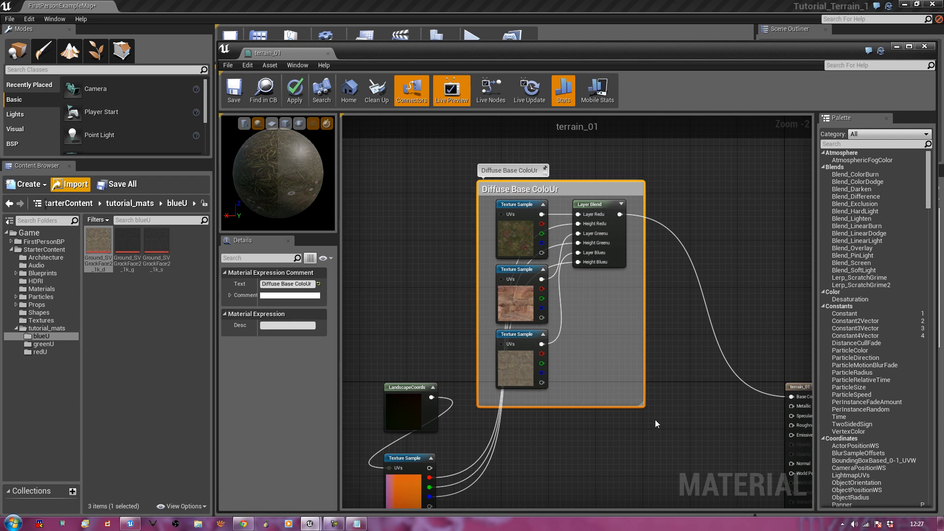
click(443, 277)
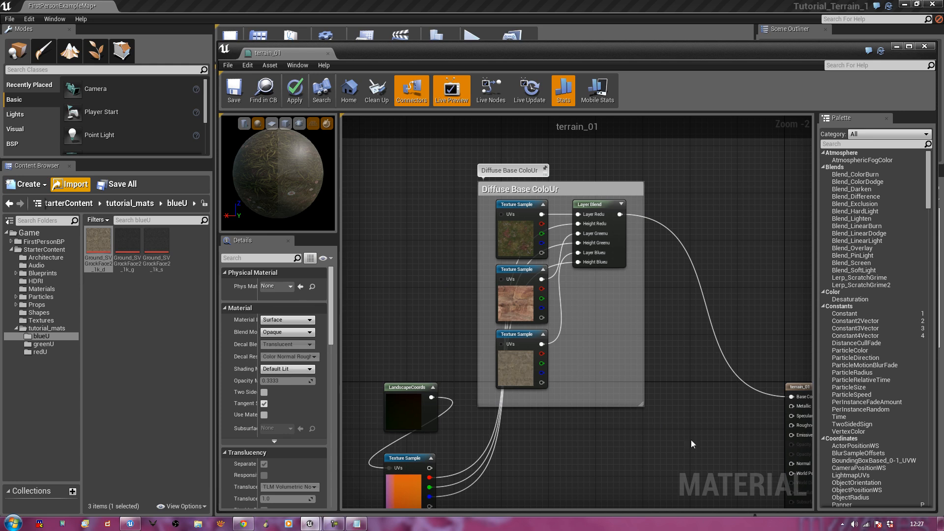
right_drag(701, 442, 682, 414)
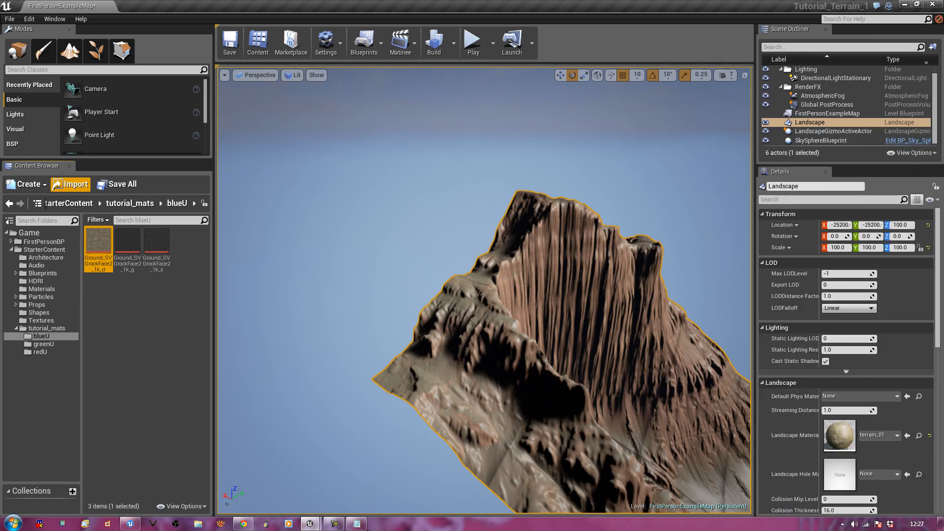
Fly over the landscape valley and cliffs to inspect the textures, then bring terrain_01's graph back
right_drag(586, 437, 836, 472)
key(w)
right_drag(747, 457, 740, 408)
right_drag(458, 423, 592, 431)
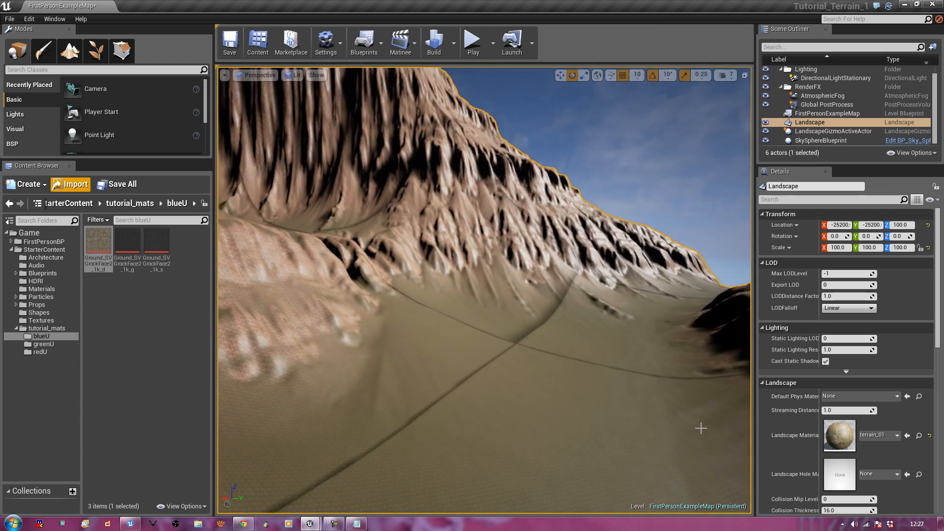
drag(881, 137, 420, 47)
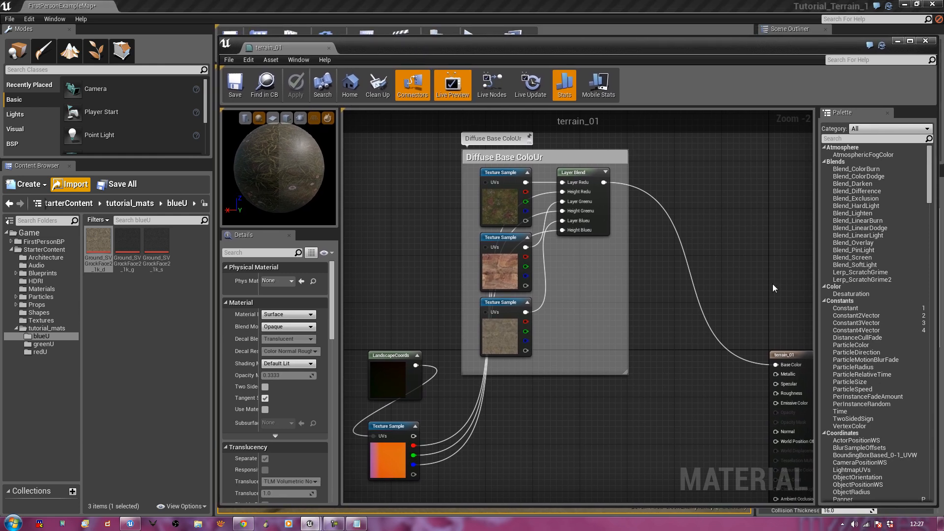
Duplicate LandscapeCoords, place the copy left of the Diffuse Base ColoUr group, and wire it to the samples' UVs
scroll(524, 294, down, 2)
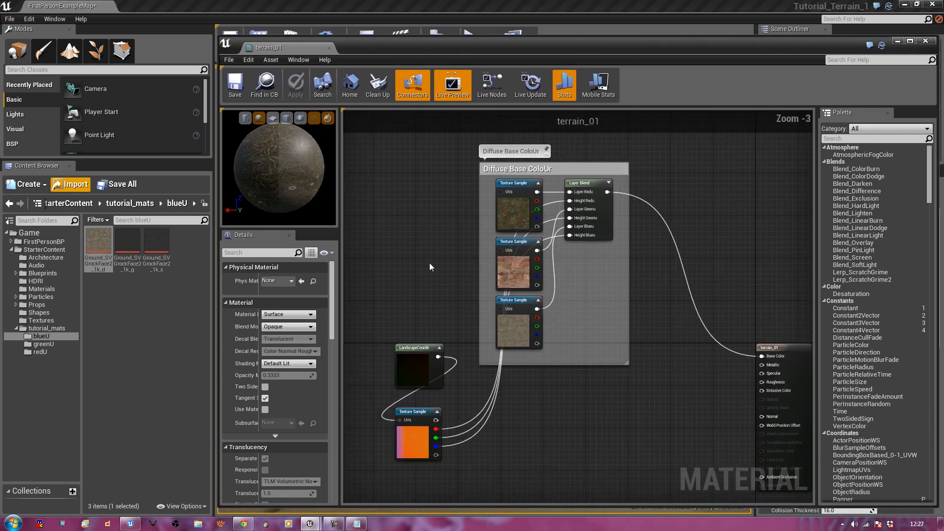
right_drag(718, 213, 741, 218)
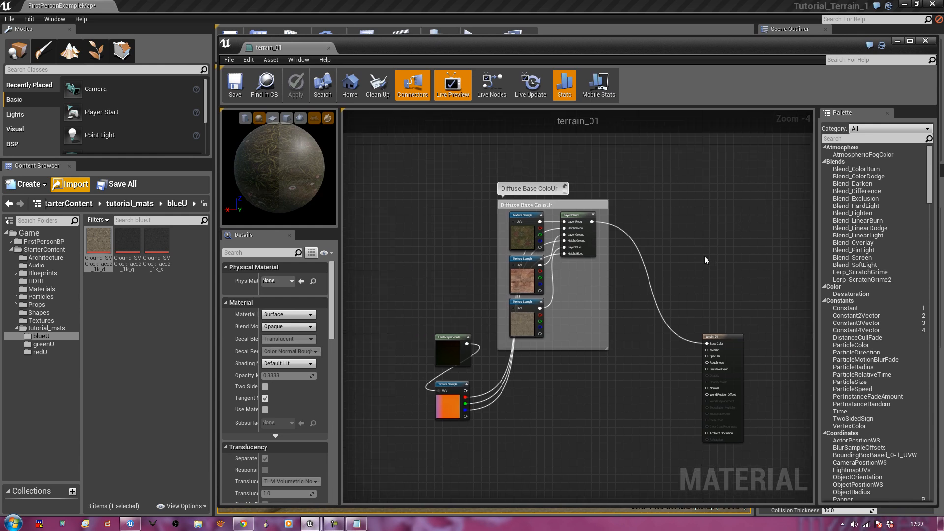
scroll(704, 256, up, 1)
right_drag(671, 350, 760, 337)
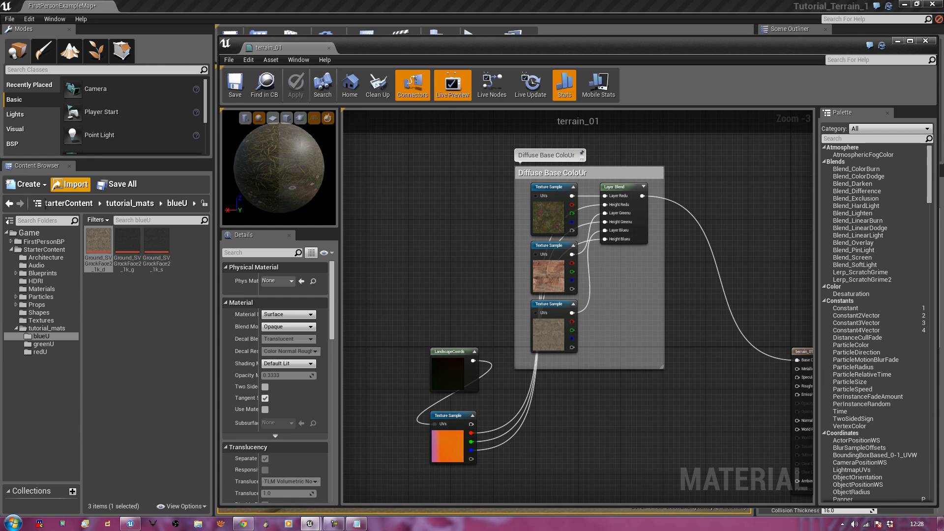
right_drag(426, 240, 425, 237)
right_drag(484, 233, 456, 245)
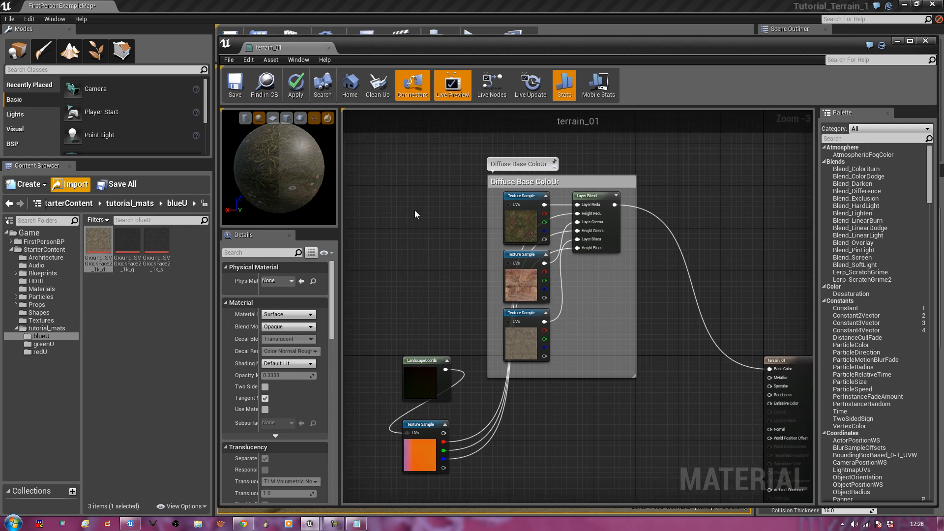
click(422, 366)
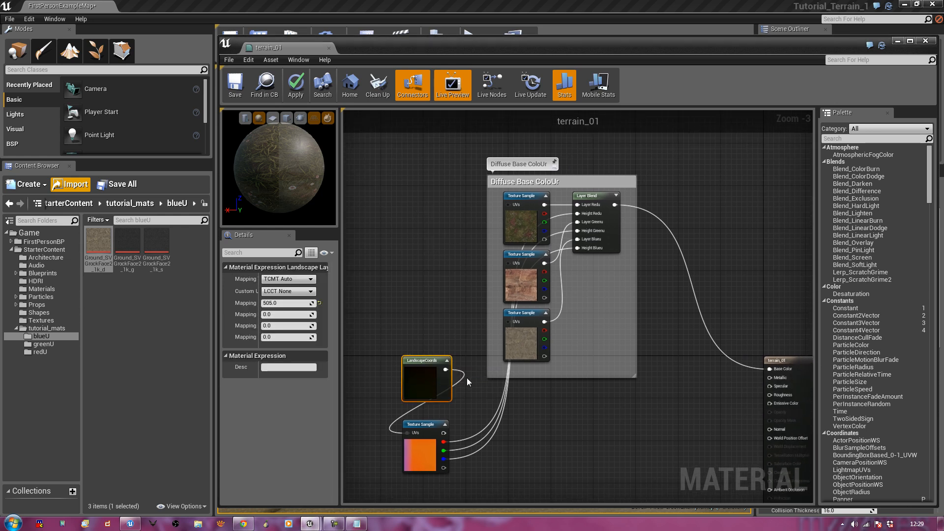
key(ctrl+v)
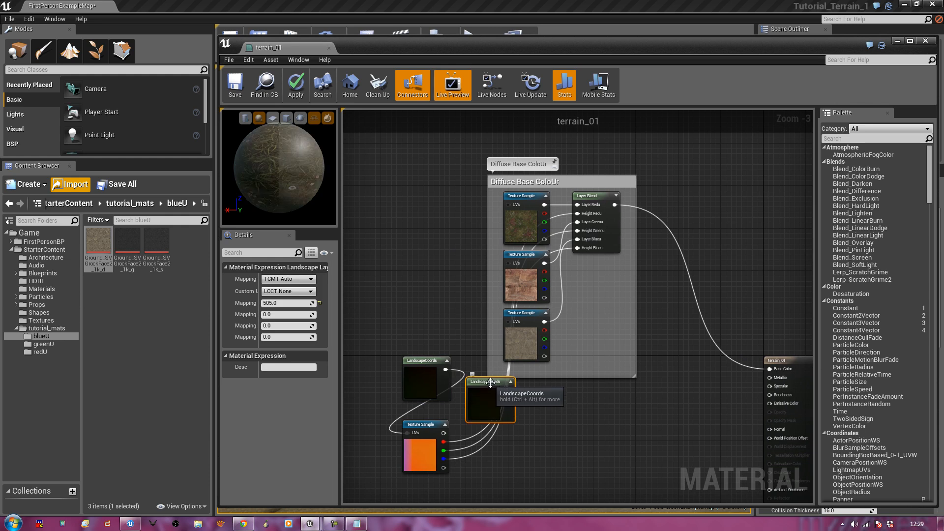
drag(490, 382, 508, 205)
drag(425, 200, 508, 324)
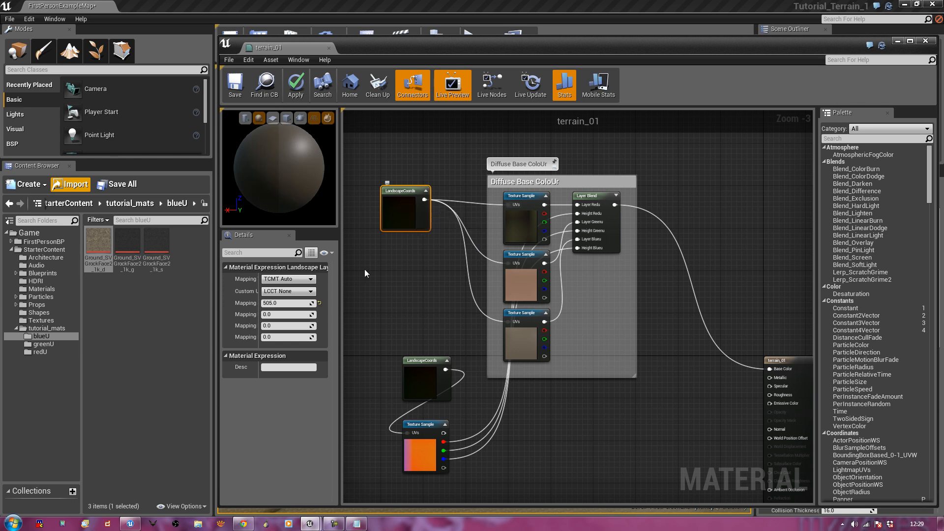
Try a Mapping Scale of 5.0 on the new LandscapeCoords node
click(287, 304)
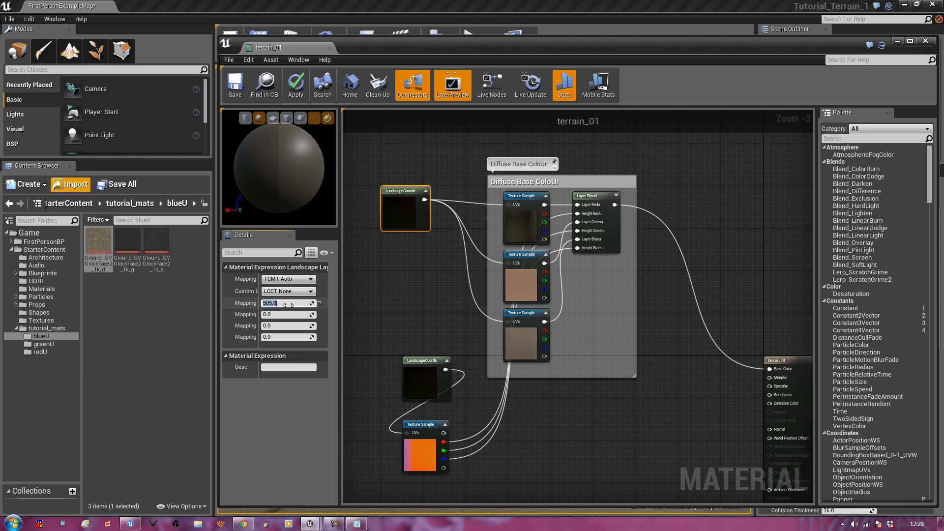
text(5)
key(Return)
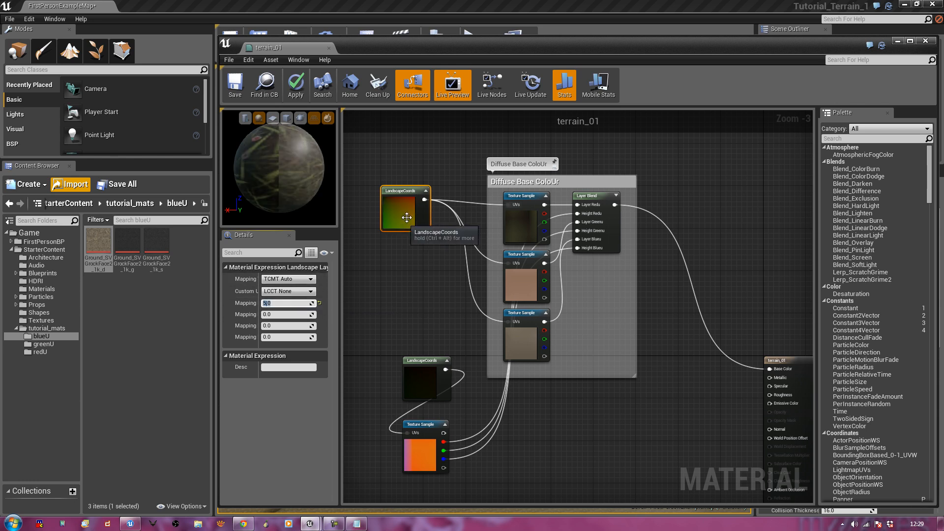
drag(423, 199, 428, 204)
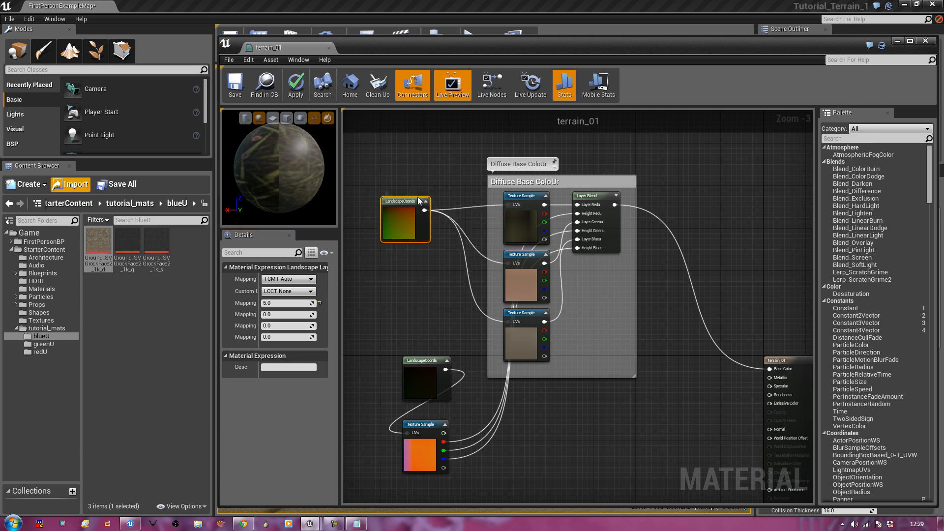
click(420, 379)
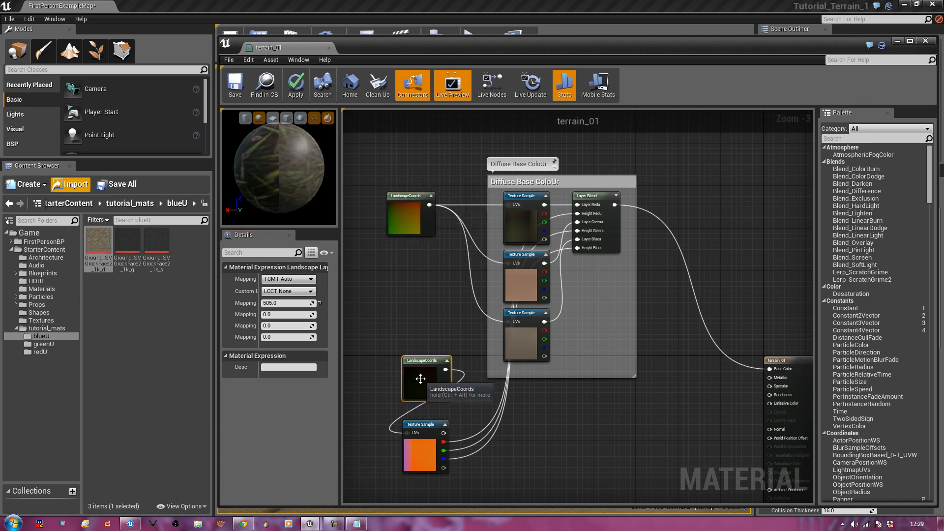
drag(410, 211, 421, 211)
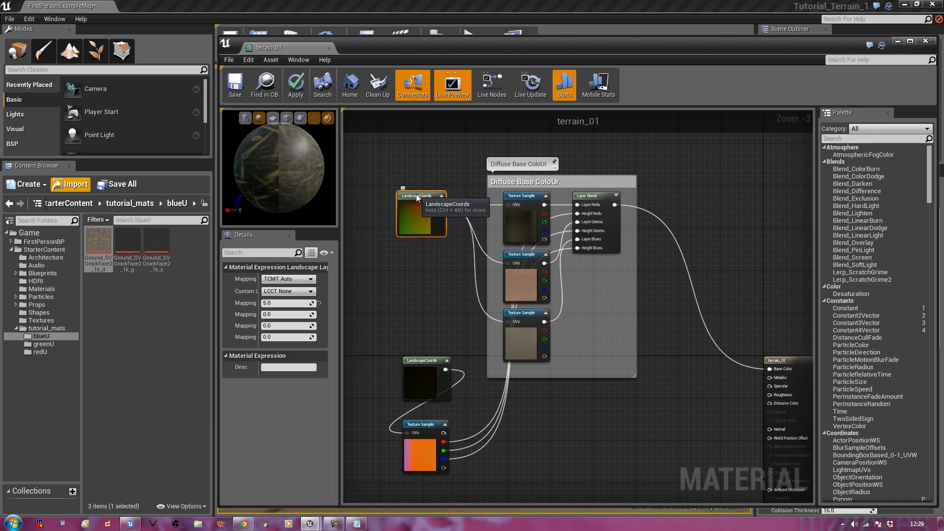
Change the new LandscapeCoords Mapping Scale to 3.0 and save terrain_01
click(294, 306)
text(3)
key(Return)
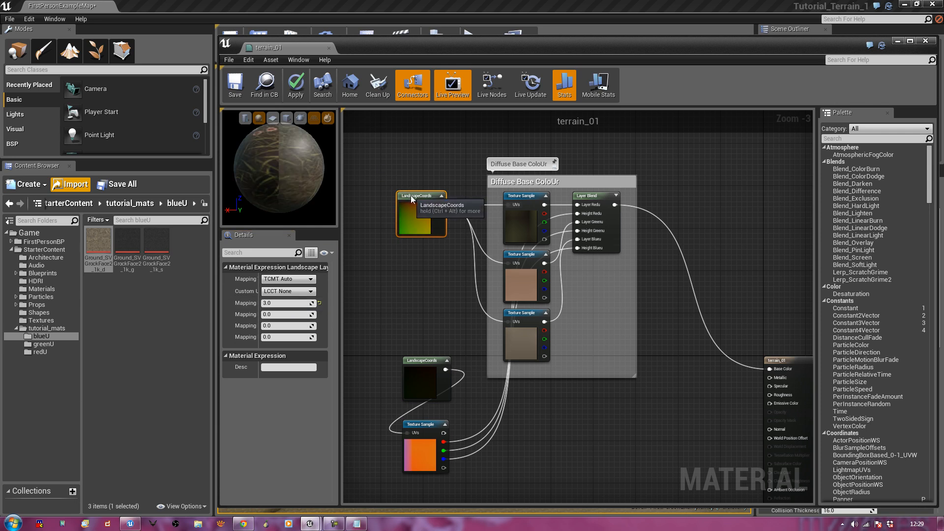
drag(410, 192, 411, 200)
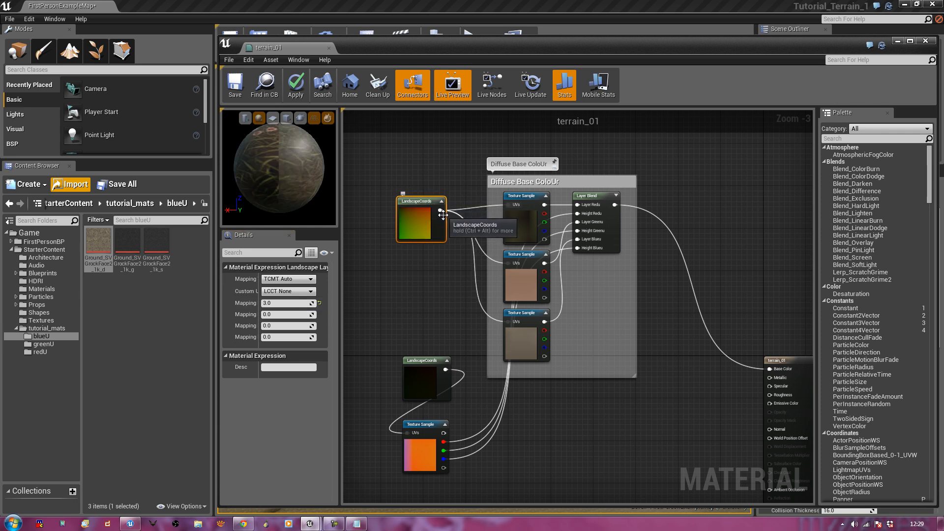
click(235, 85)
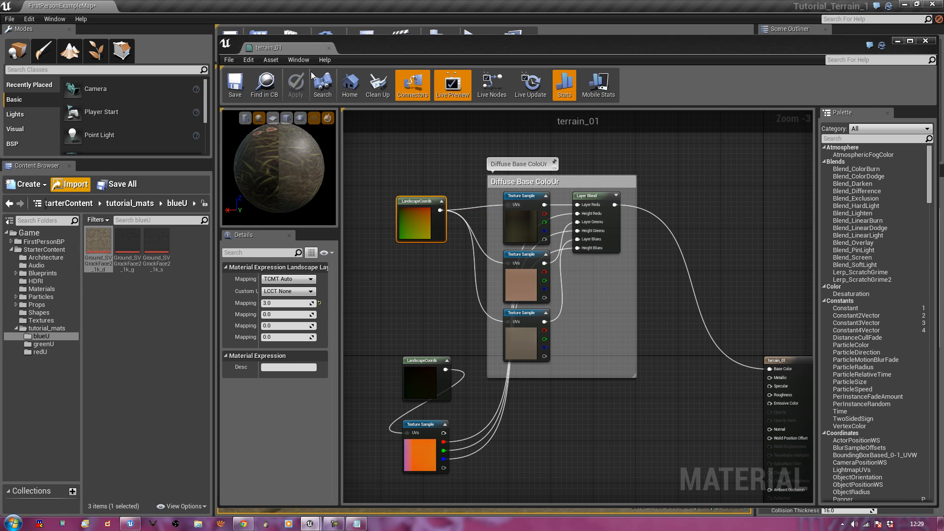
Move the material window aside and fly close to the landscape to inspect the tiled grass and rock
drag(362, 50, 924, 103)
right_drag(361, 388, 472, 287)
key(w)
key(s)
key(w)
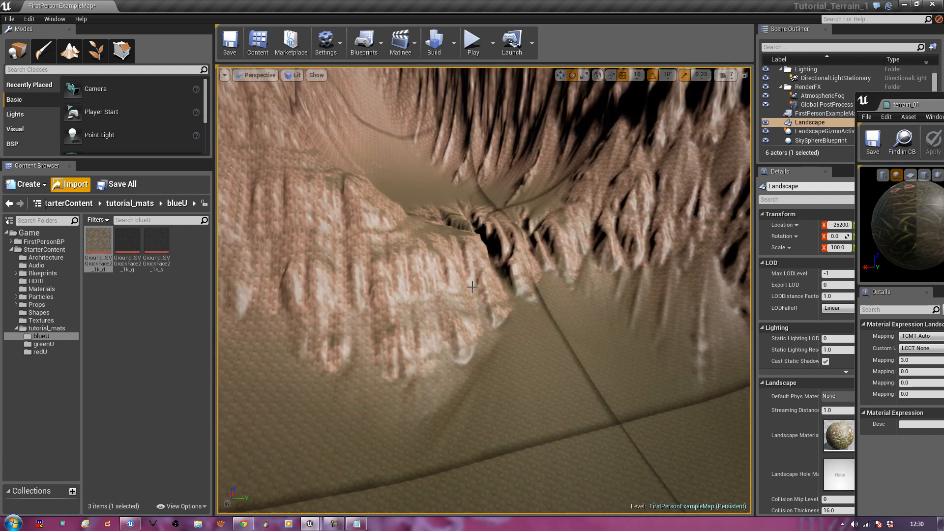
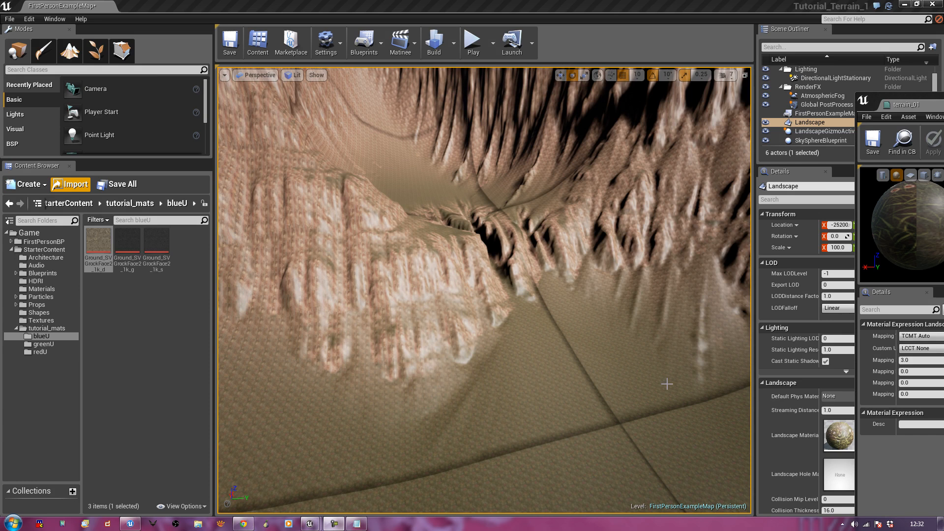
Pull the terrain_01 material editor from past the right screen edge back over the level editor
drag(943, 105, 532, 51)
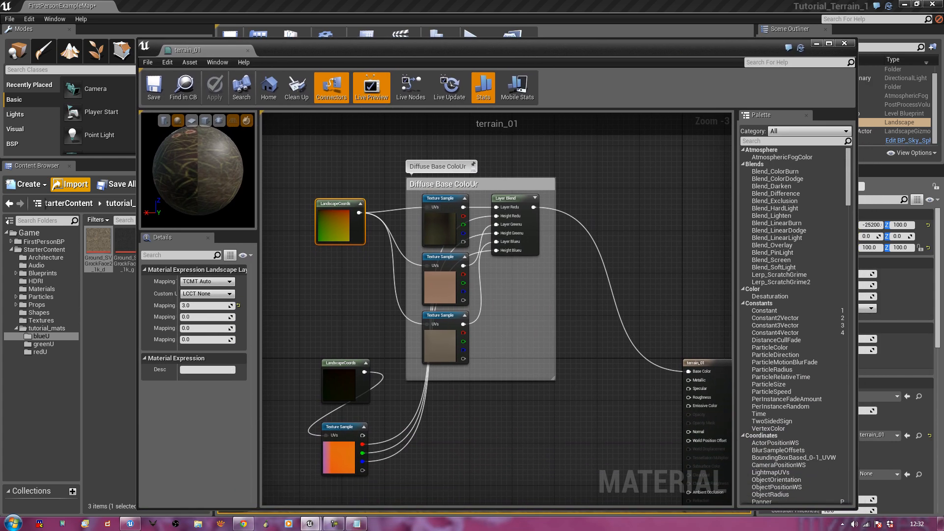
Frame the graph and copy-paste the Layer Blend node as an unconnected duplicate below
scroll(646, 230, down, 3)
scroll(527, 353, up, 2)
right_drag(533, 318, 536, 412)
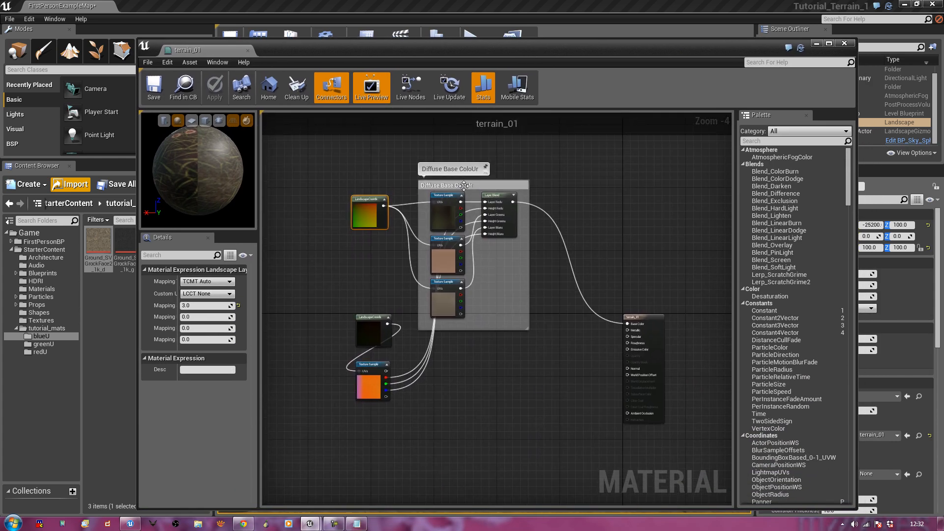
click(449, 202)
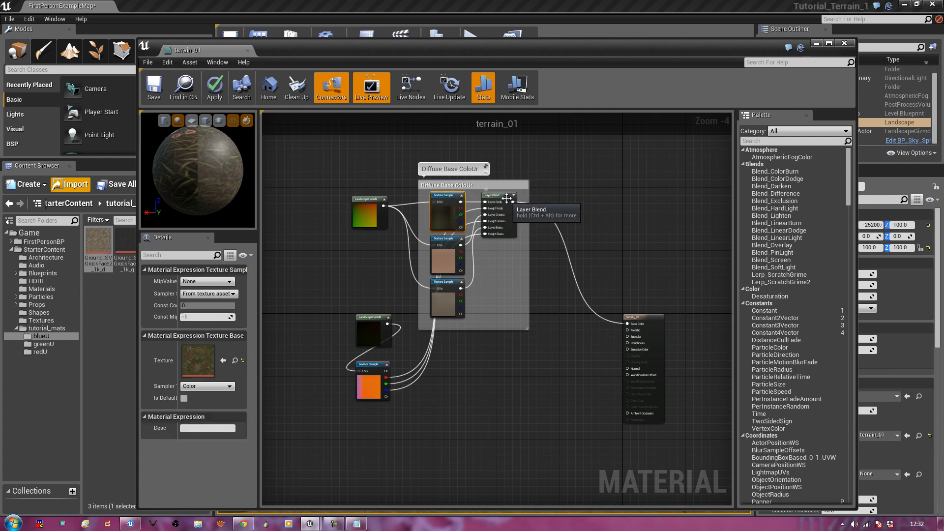
ctrl+click(507, 202)
ctrl+click(447, 293)
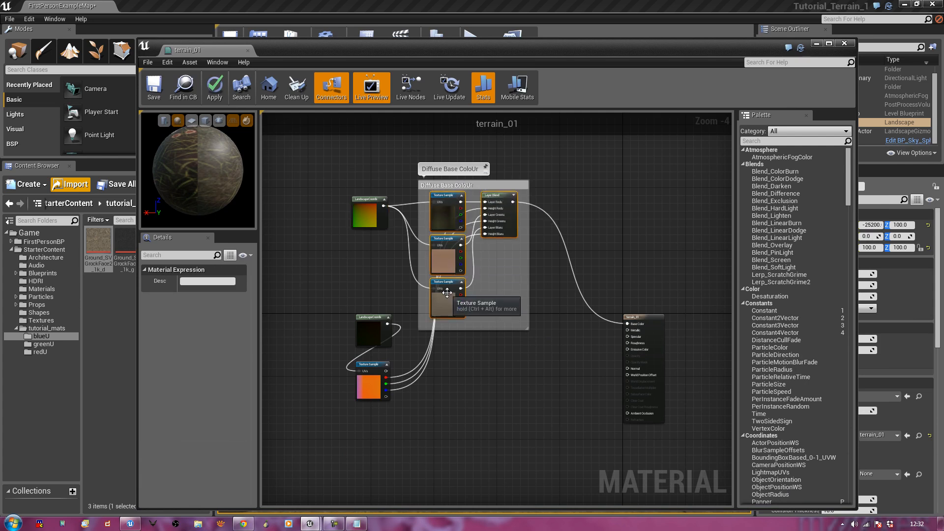
click(497, 195)
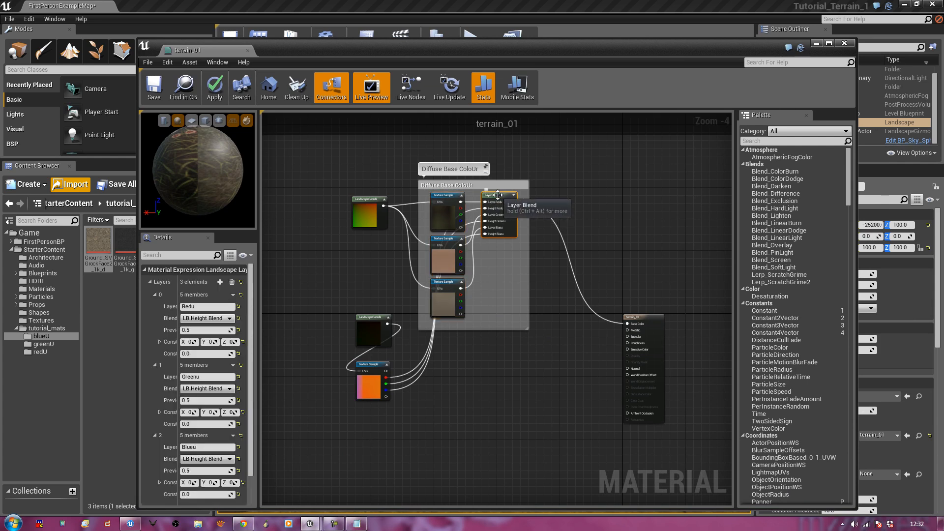
key(ctrl+c)
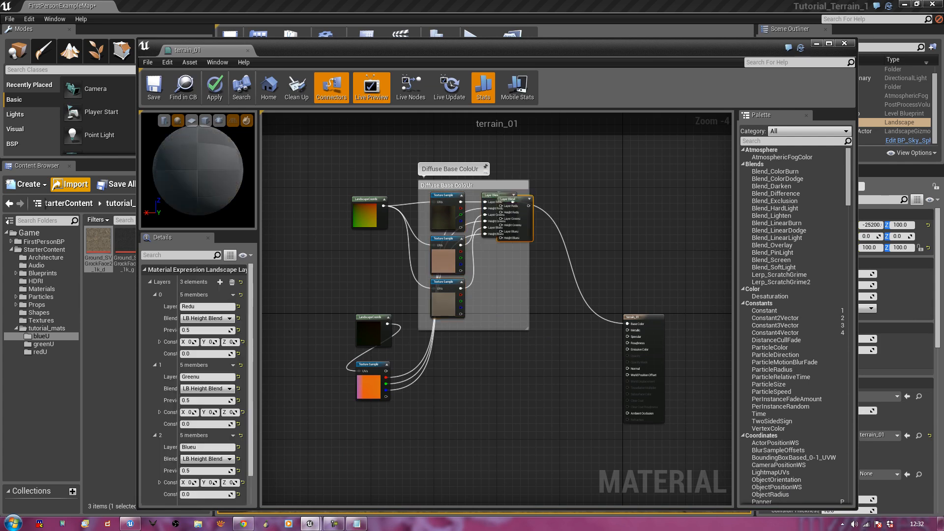
key(ctrl+v)
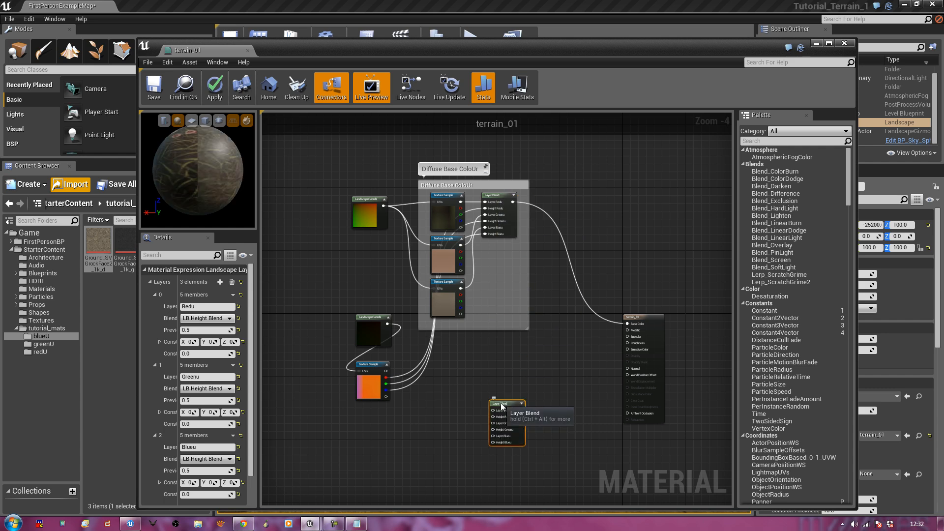
Position the pasted Layer Blend and wire the Texture Sample's red channel into Height Redu
right_drag(527, 374, 530, 357)
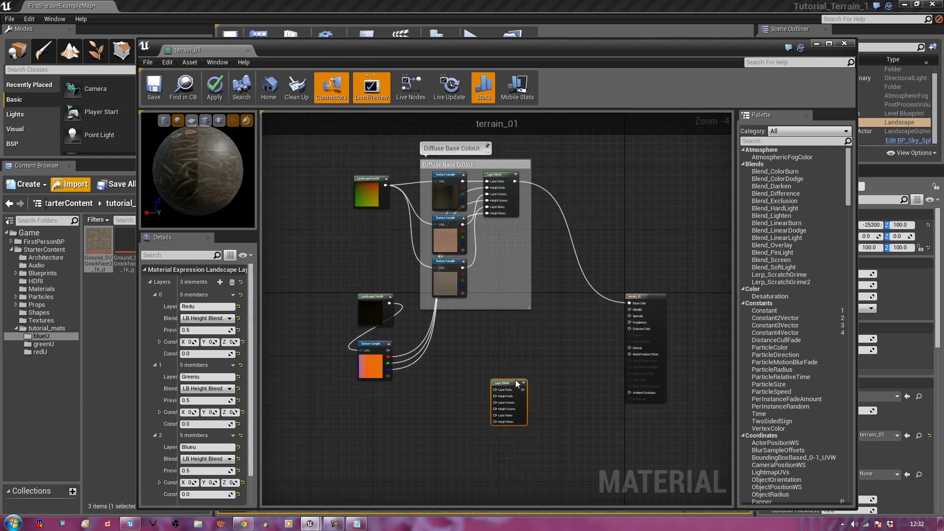
drag(511, 383, 504, 337)
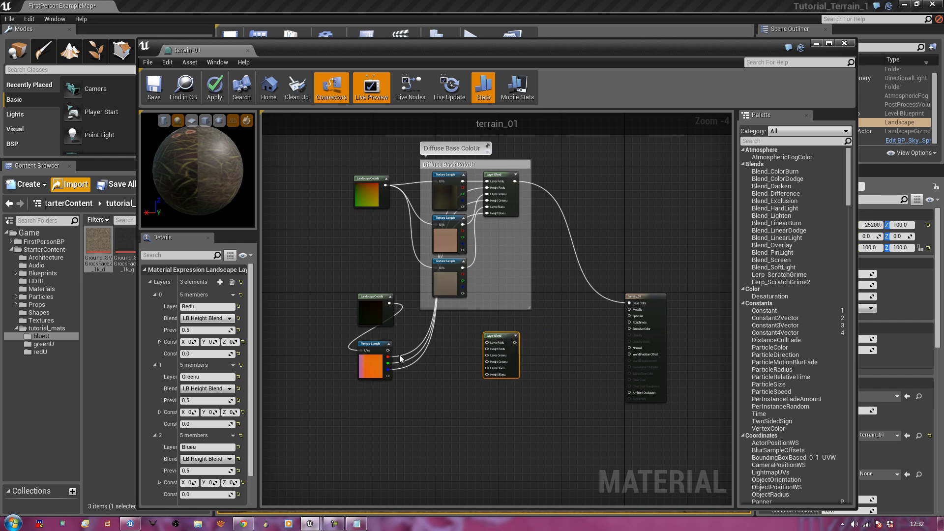
drag(388, 357, 487, 375)
drag(508, 337, 517, 354)
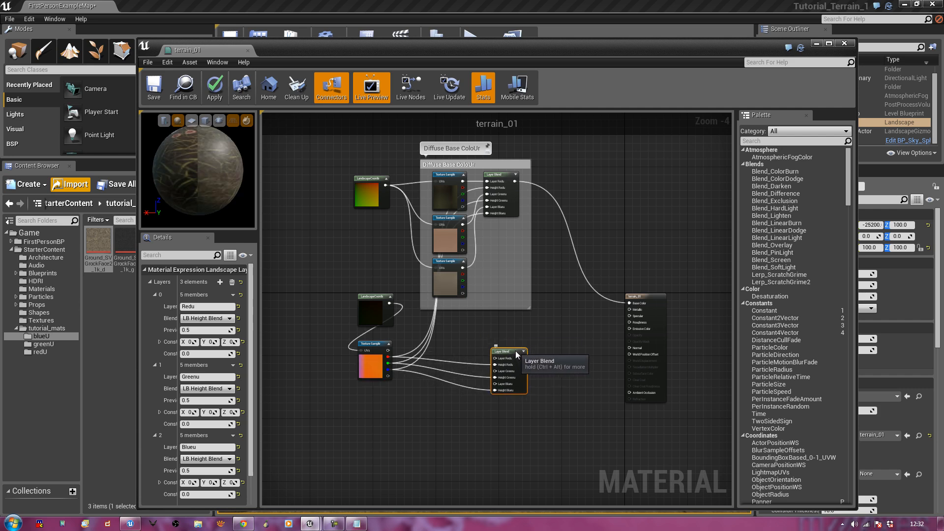
Duplicate that Layer Blend with Ctrl+W, move it lower, and wire the Texture Sample's red output into it
right_drag(573, 421, 548, 347)
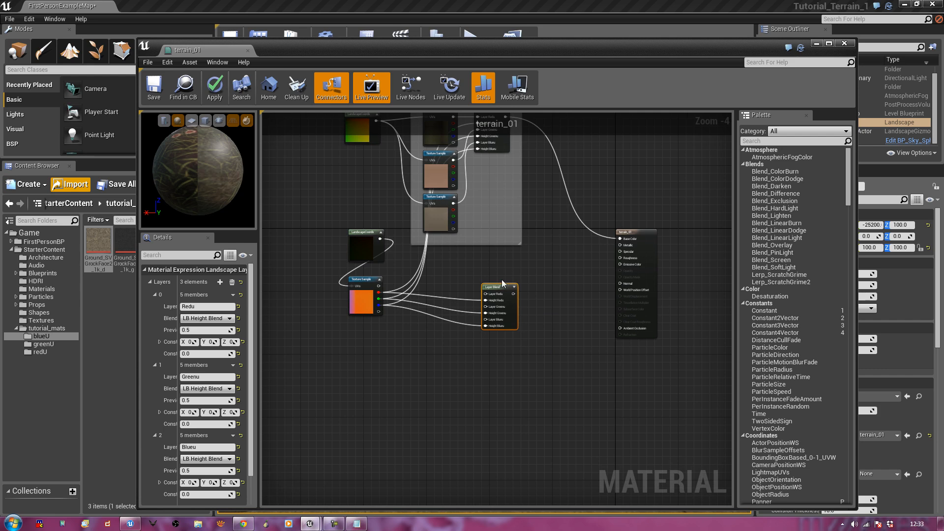
key(ctrl+w)
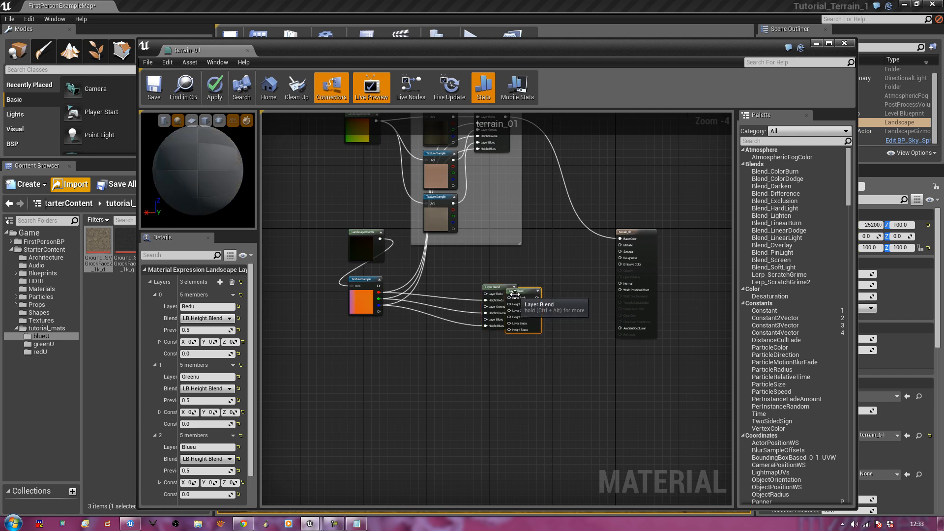
drag(517, 295, 494, 421)
right_drag(512, 377, 513, 360)
drag(380, 275, 486, 438)
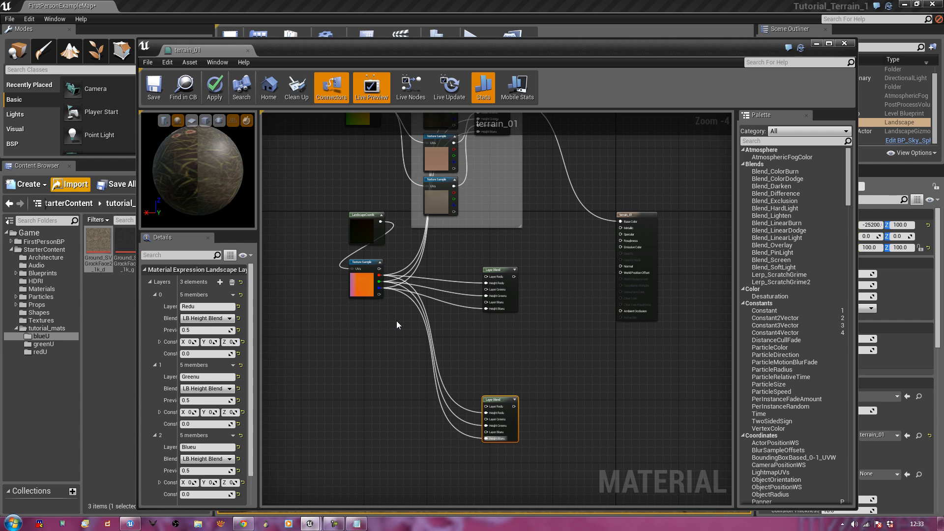
Check the tiling Mapping values on both the lower and upper LandscapeCoords nodes
mouse_move(397, 321)
right_down()
mouse_move(403, 386)
mouse_move(397, 314)
right_up()
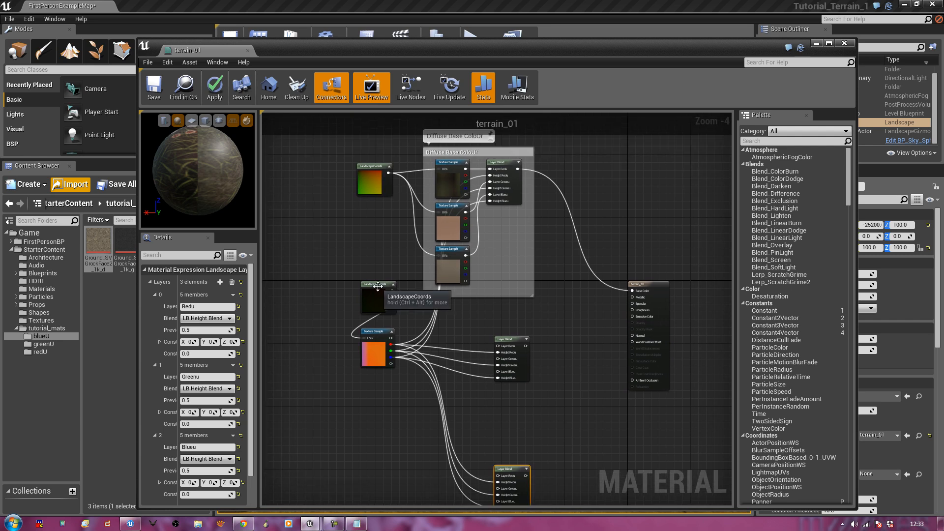
drag(378, 285, 370, 276)
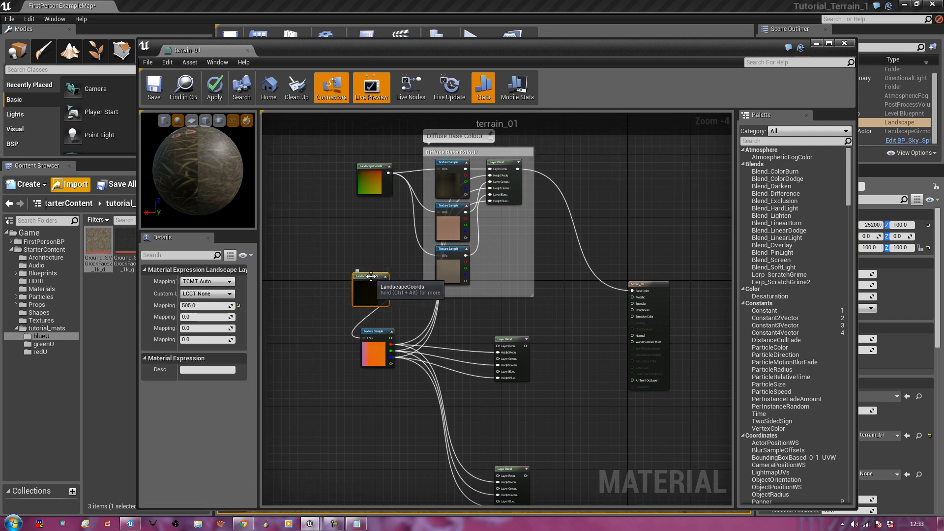
drag(370, 165, 367, 164)
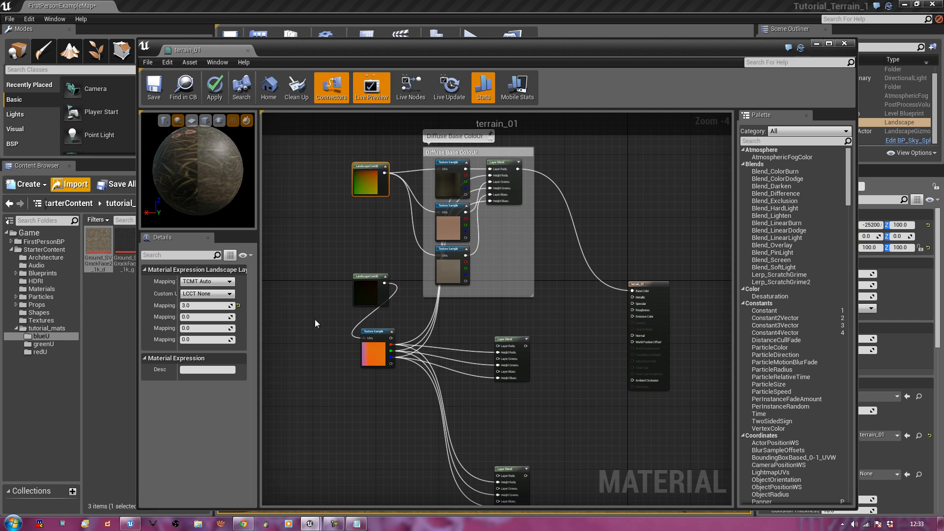
Drag the material editor's left edge rightward so the Content Browser's blueU textures show
right_drag(558, 412, 550, 376)
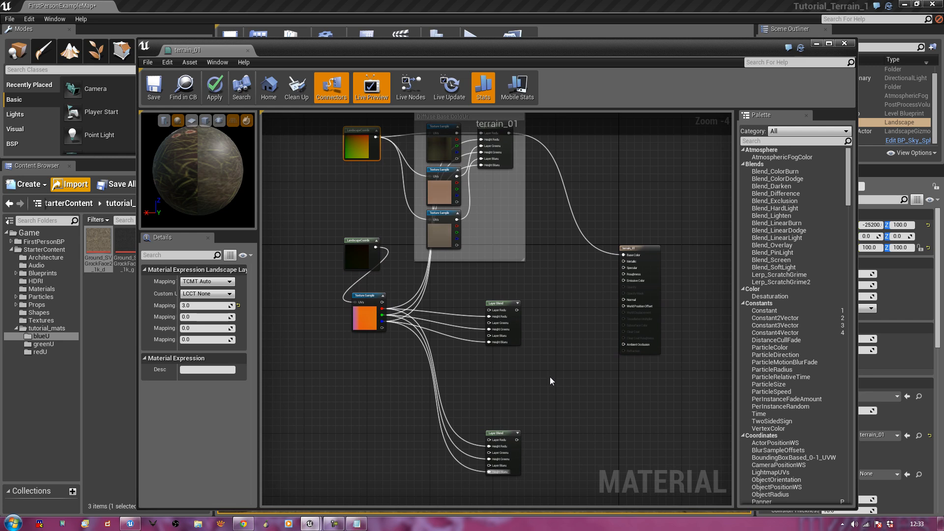
right_drag(549, 374, 573, 367)
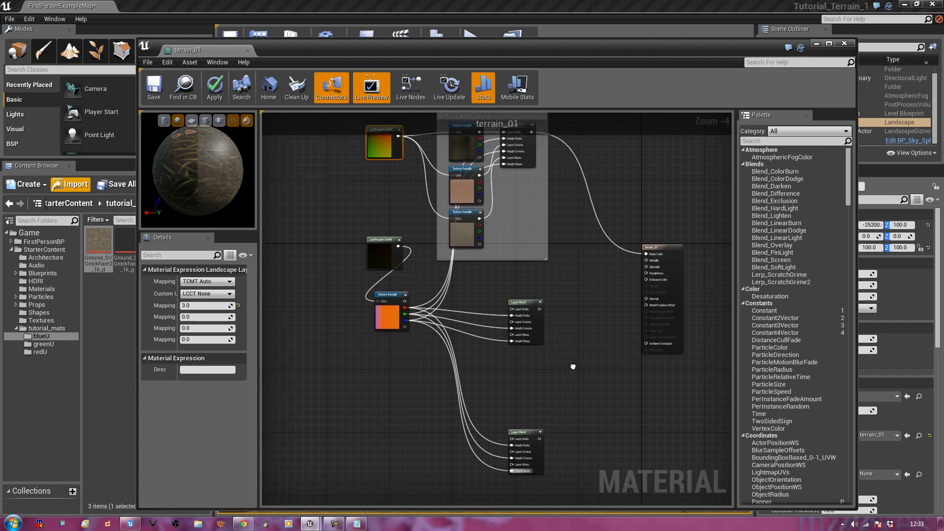
click(117, 308)
drag(139, 313, 186, 314)
Add Ground_SVGrockFace2_1k_g and the third blueU texture to the graph as Texture Samples
click(149, 314)
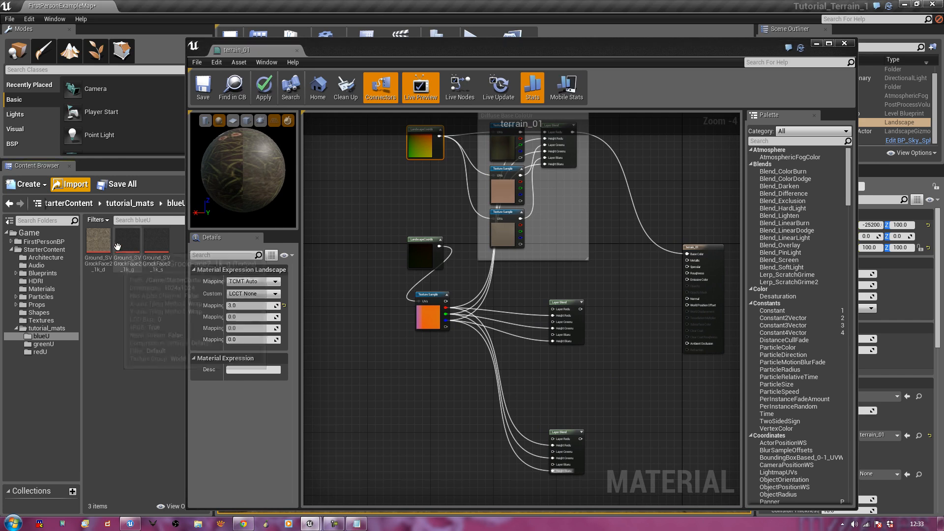
click(125, 246)
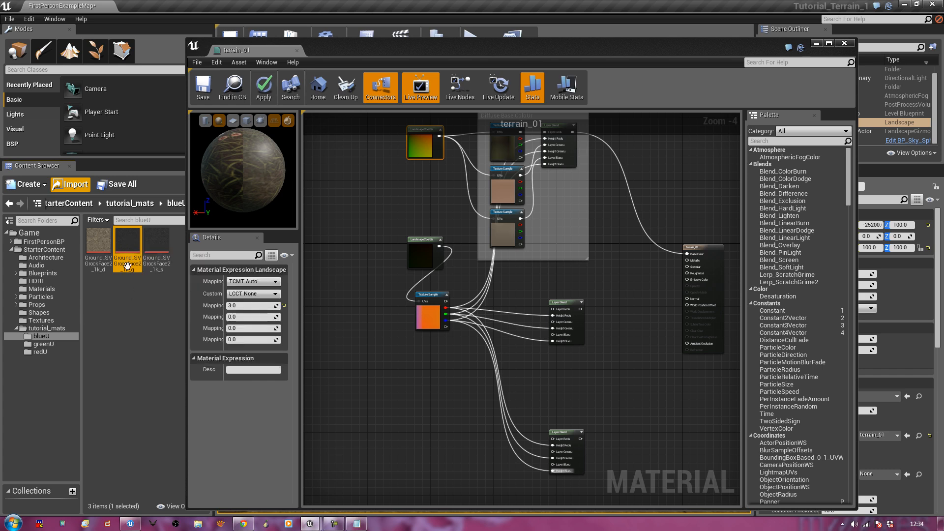
drag(132, 245, 479, 356)
drag(480, 357, 479, 357)
right_drag(415, 407, 405, 380)
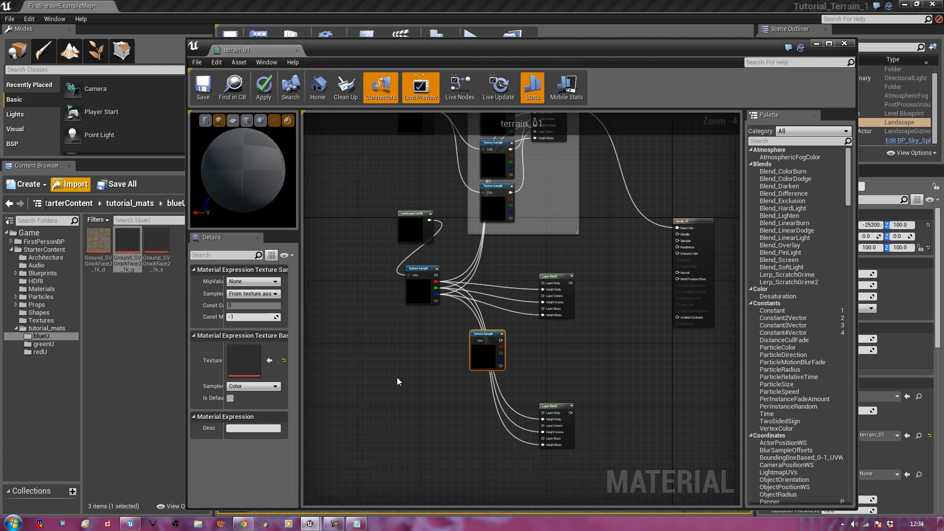
drag(157, 243, 468, 464)
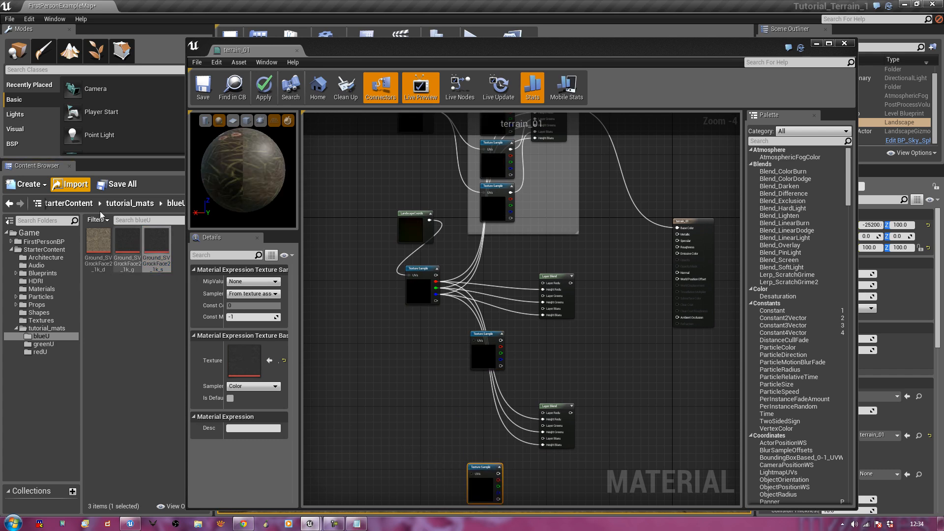
From the greenU folder, add Rock_CanyonLayers_1k_g and the third rock texture as Texture Samples
click(124, 206)
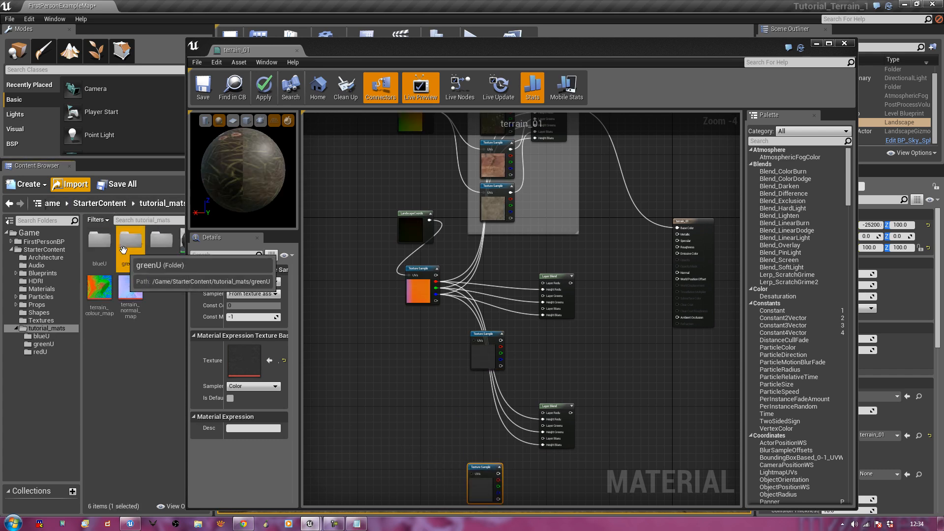
double_click(131, 241)
click(127, 248)
drag(126, 248, 486, 289)
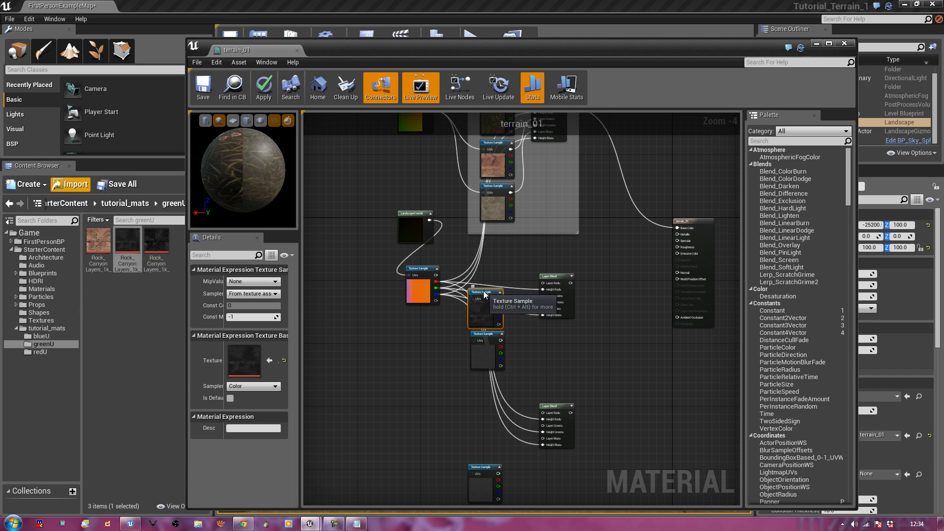
drag(490, 338, 490, 341)
click(433, 348)
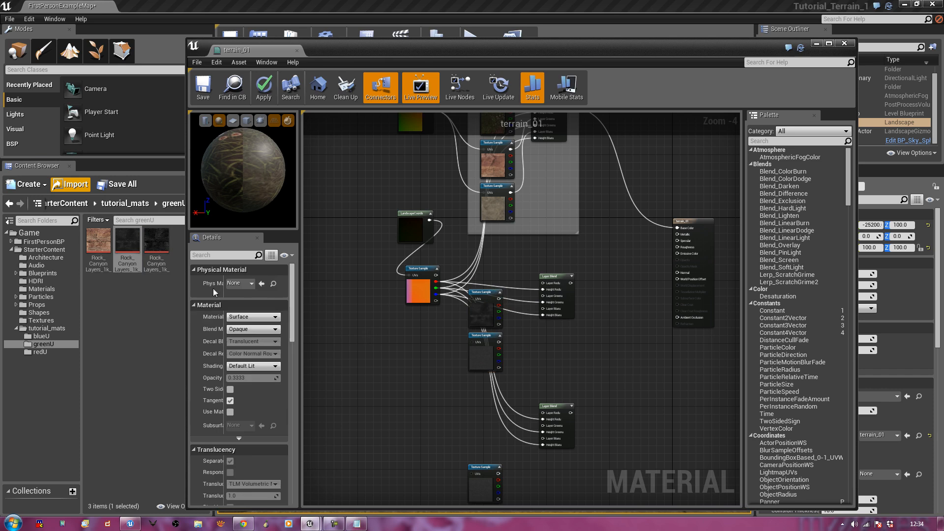
drag(155, 245, 467, 416)
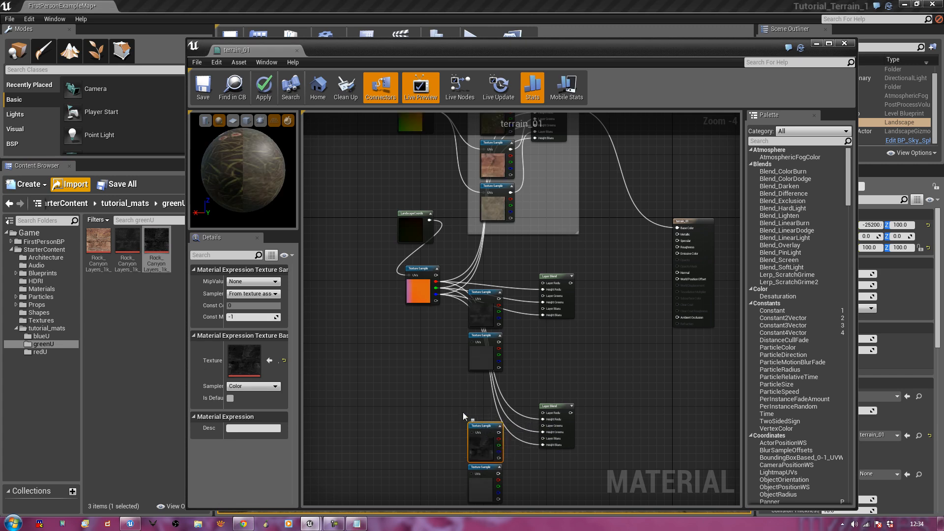
click(434, 403)
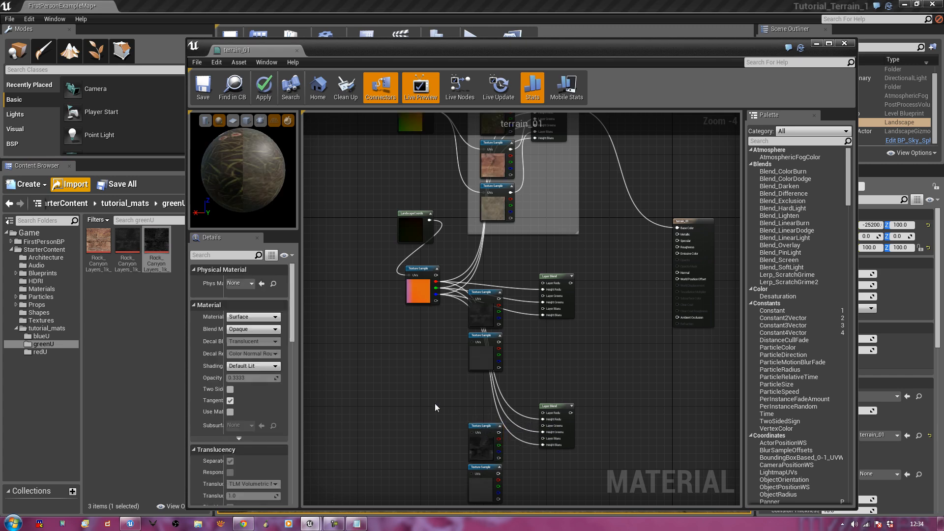
Add the second and third redU grass textures as Texture Samples and shift the lower node group down-left
click(112, 205)
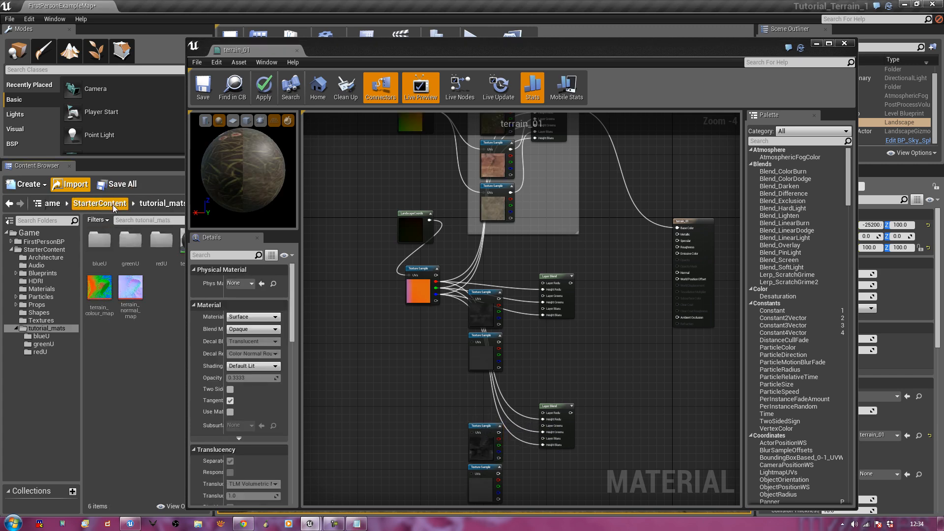
double_click(162, 243)
click(132, 246)
drag(127, 242, 477, 250)
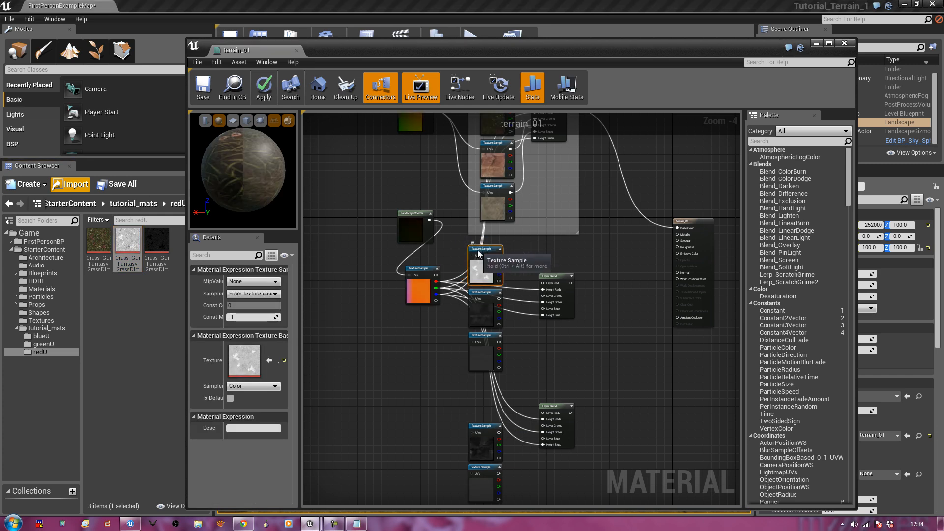
drag(159, 249, 468, 379)
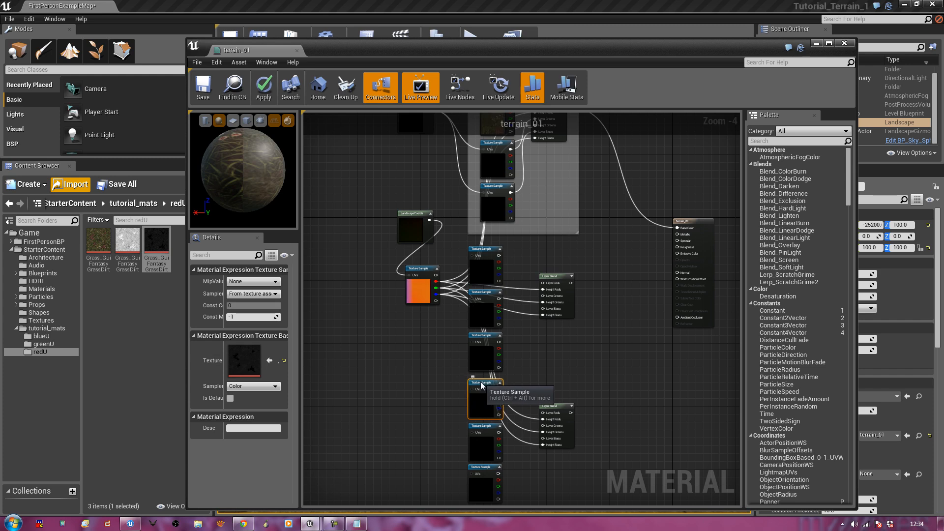
scroll(430, 396, down, 2)
drag(515, 459, 372, 380)
Place the lower grass node group and wire LandscapeCoords into a lower Texture Sample's UVs
drag(503, 371, 475, 341)
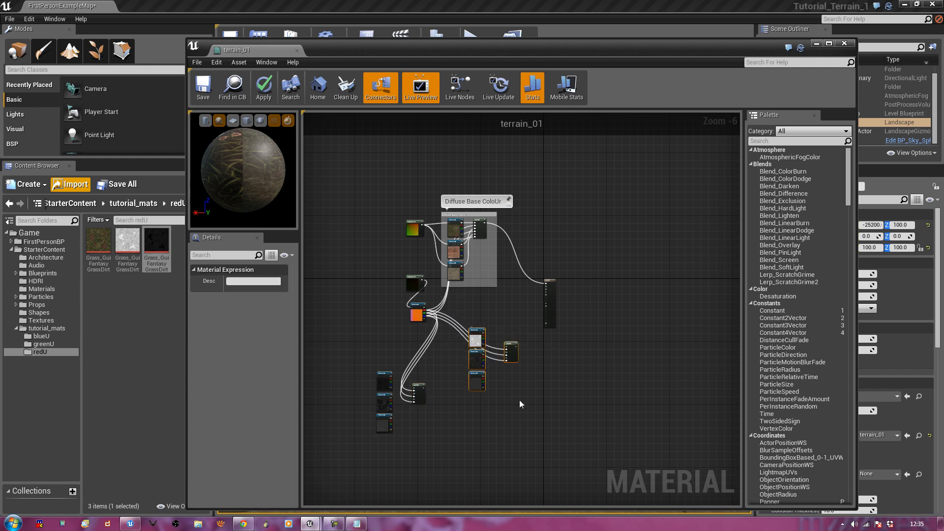
click(519, 400)
scroll(519, 400, up, 1)
scroll(533, 406, up, 1)
right_drag(495, 224, 556, 285)
scroll(547, 281, down, 1)
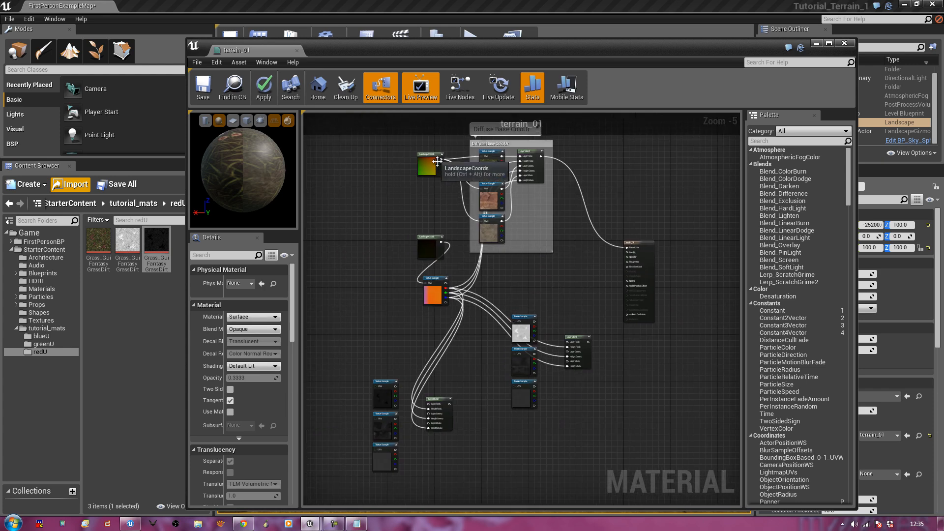
drag(441, 159, 514, 322)
Link the UVs of two more Texture Samples, including the left one, to LandscapeCoords
drag(513, 355, 512, 386)
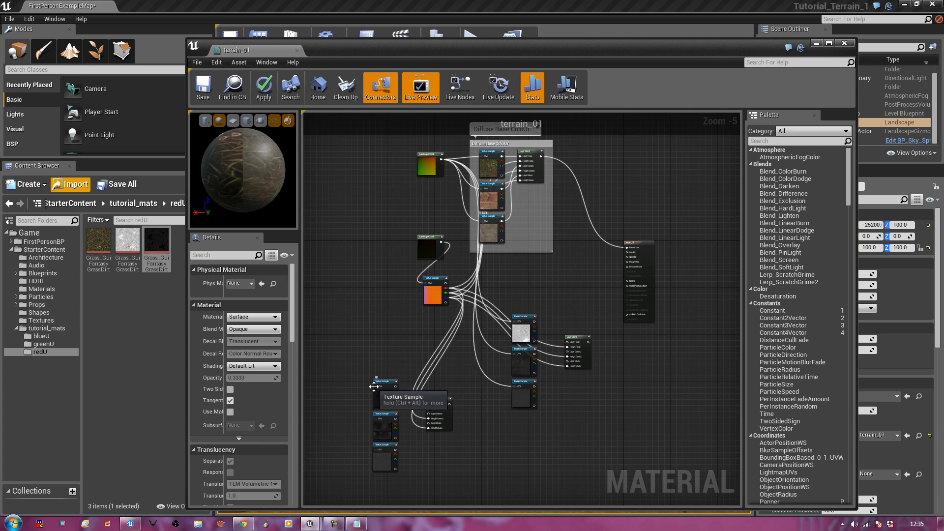
drag(375, 387, 447, 167)
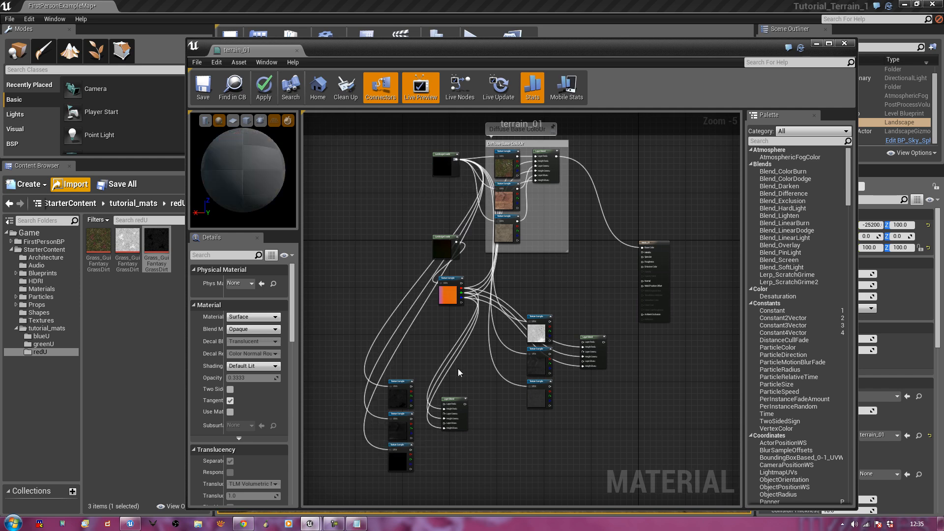
scroll(461, 368, up, 3)
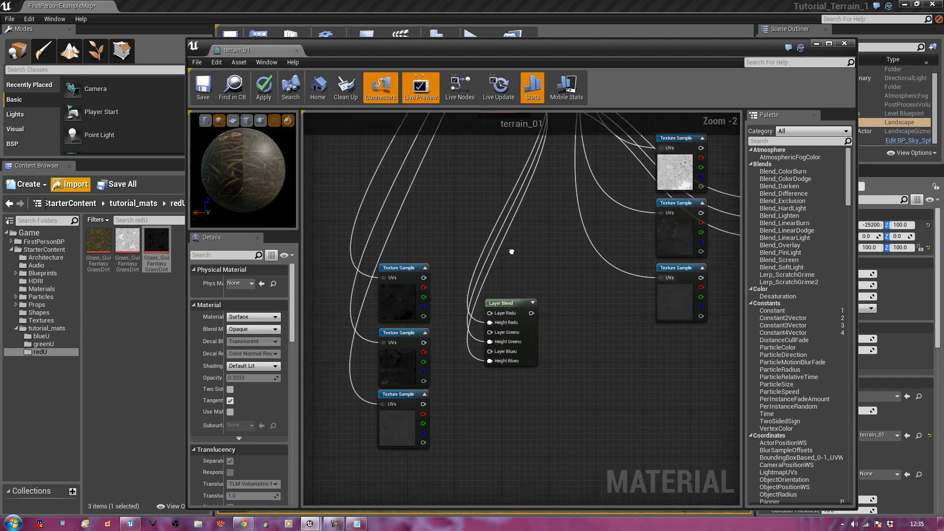
Feed the left three textures into the Layer Blend's Layer Redu, Layer Greenu and Layer Blueu
right_drag(508, 257, 509, 187)
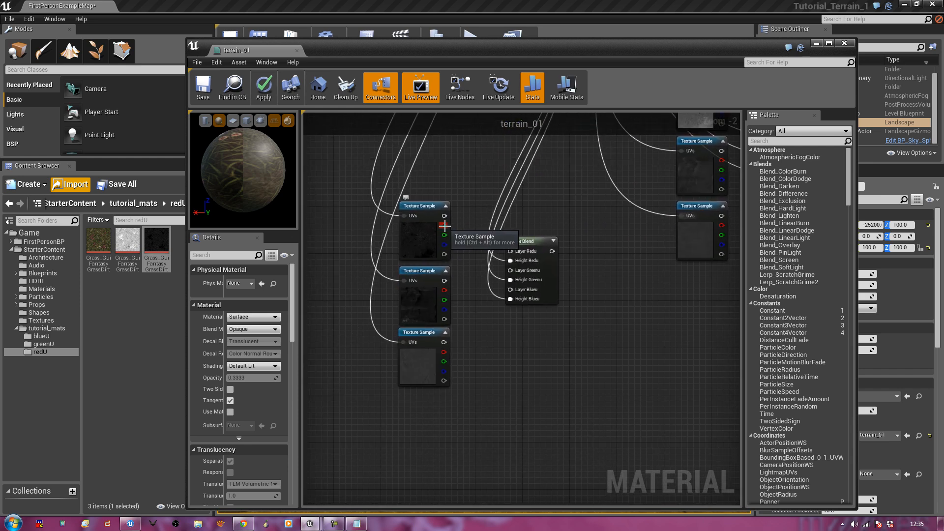
right_drag(480, 209, 484, 253)
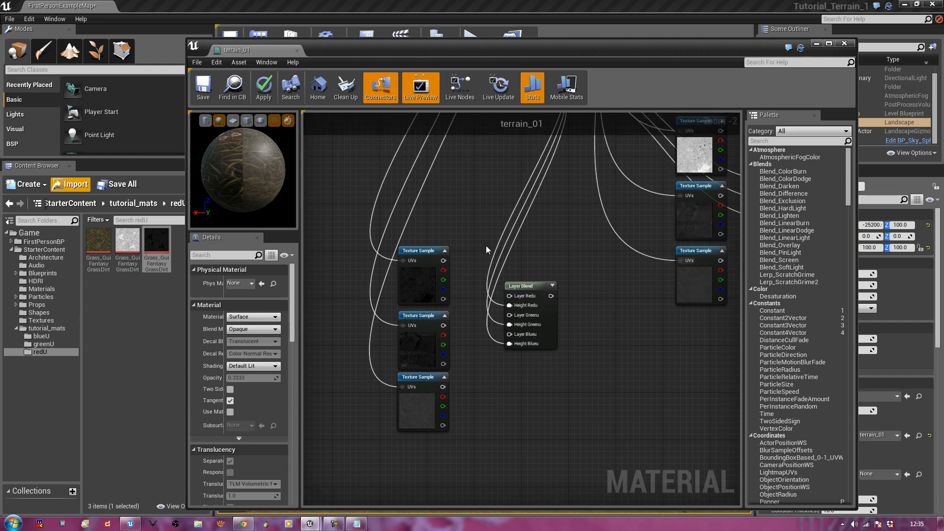
scroll(476, 238, down, 3)
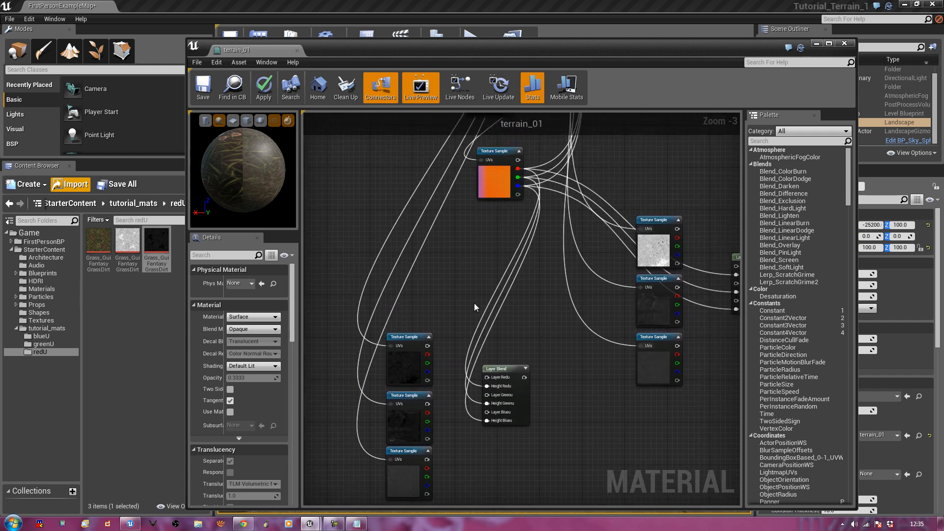
scroll(485, 270, up, 2)
right_drag(462, 311, 511, 219)
scroll(511, 220, up, 1)
right_drag(488, 254, 487, 229)
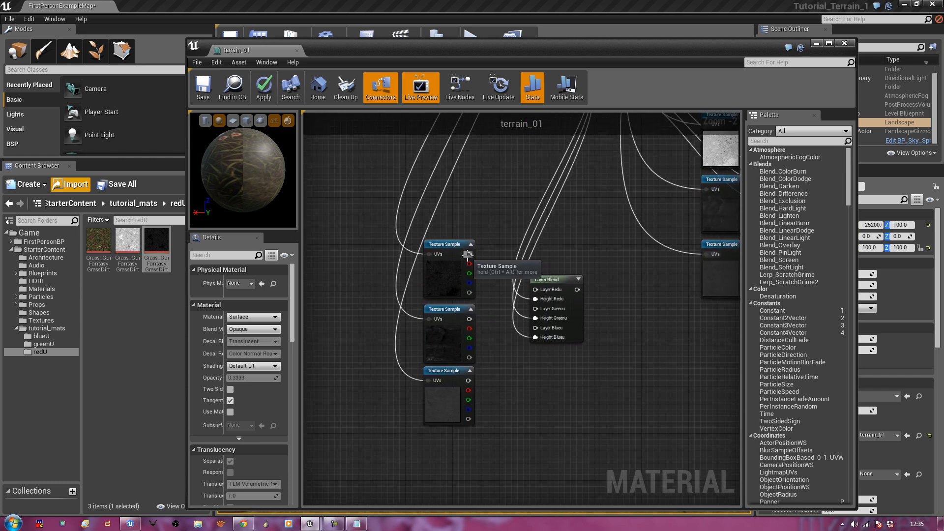
drag(469, 255, 538, 290)
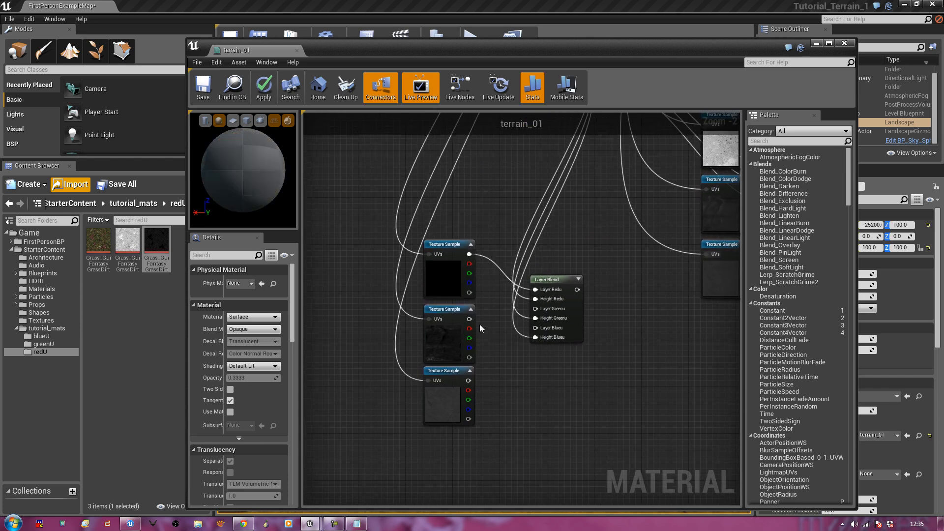
drag(471, 317, 535, 309)
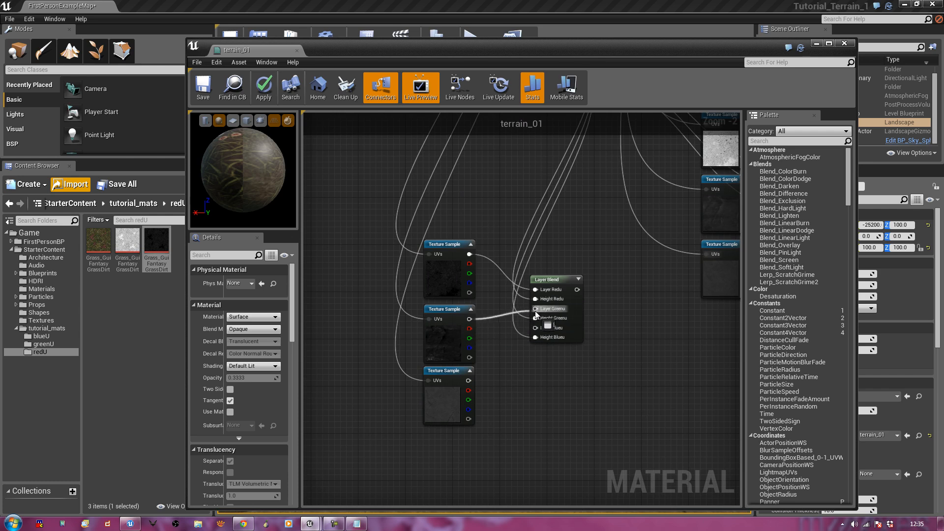
drag(469, 380, 535, 329)
Feed the top and bottom textures into the right Layer Blend's Layer Redu and Layer Blueu
right_drag(629, 322, 466, 382)
drag(583, 184, 588, 250)
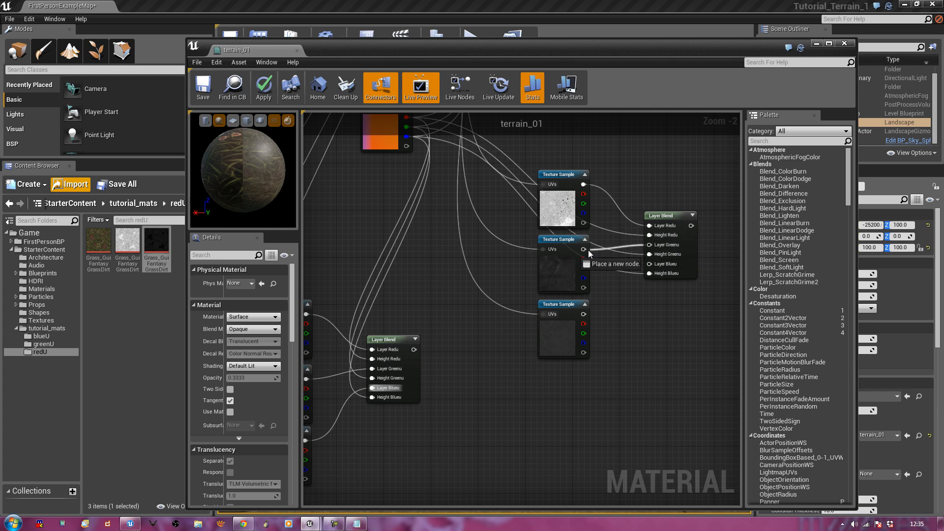
drag(583, 313, 648, 264)
scroll(553, 347, down, 2)
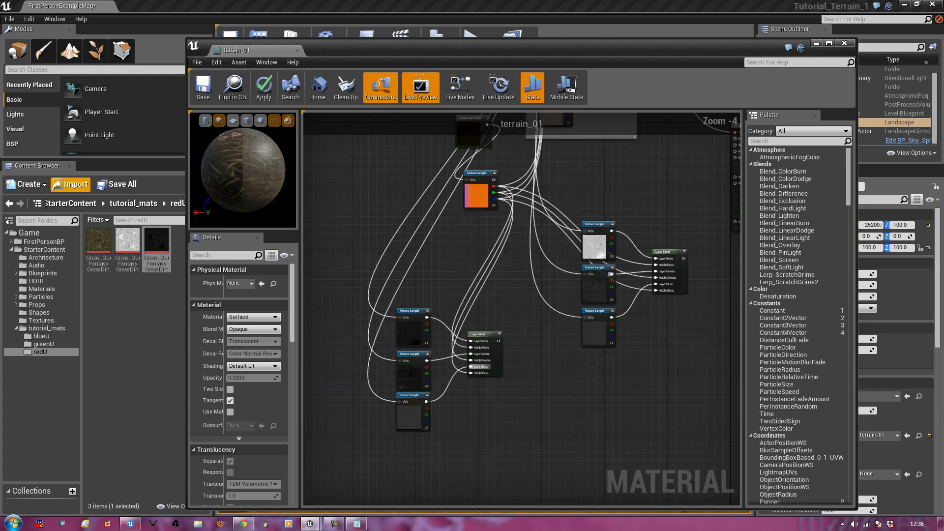
scroll(533, 377, down, 1)
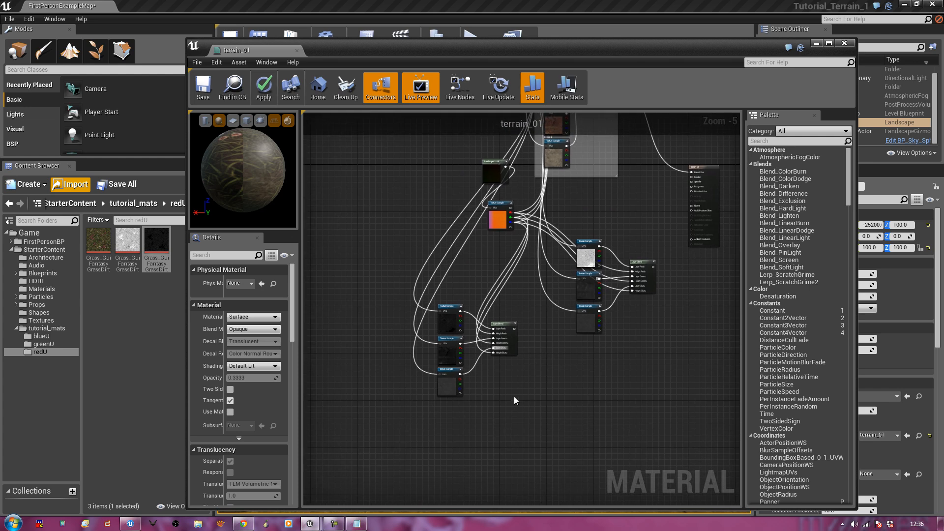
drag(518, 433, 414, 304)
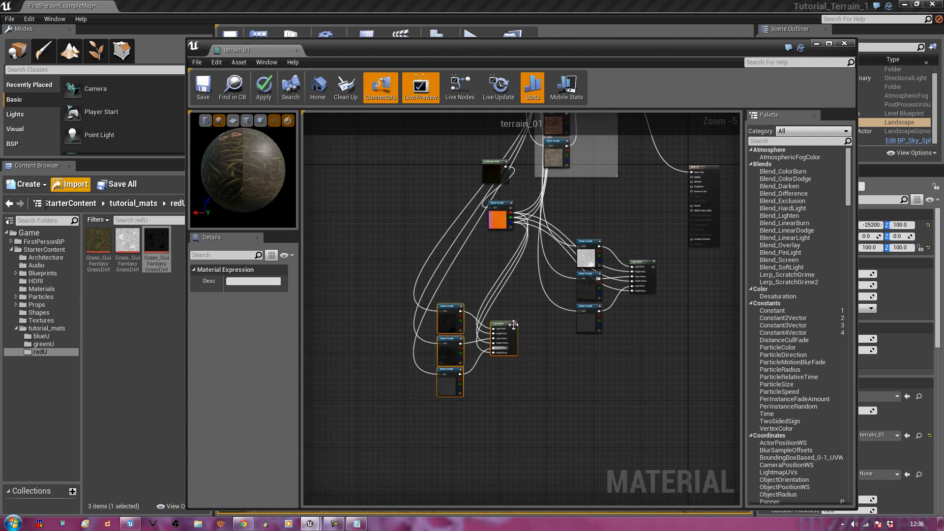
click(498, 364)
click(451, 317)
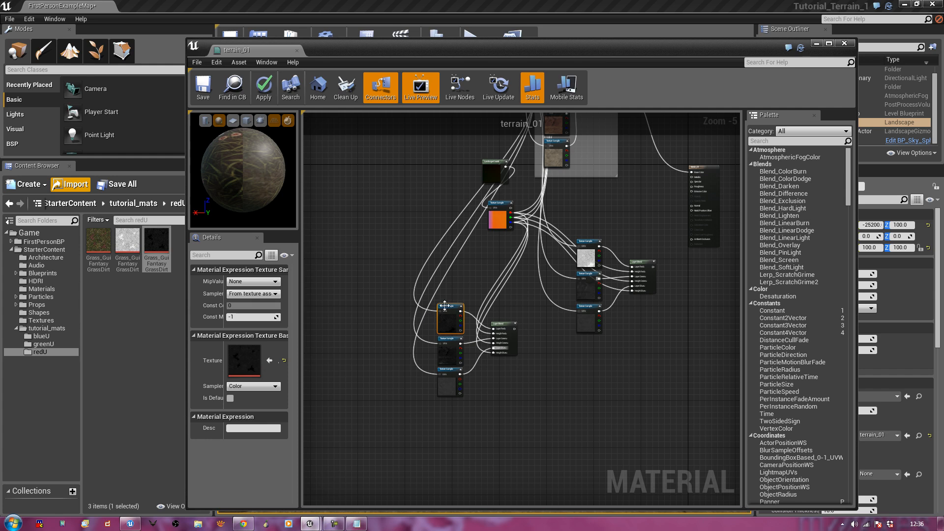
click(582, 262)
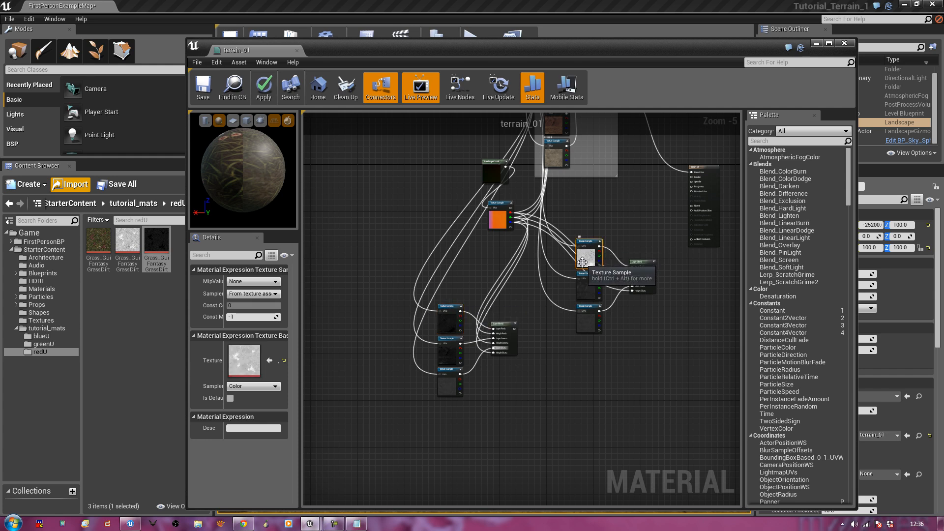
right_drag(607, 353, 619, 333)
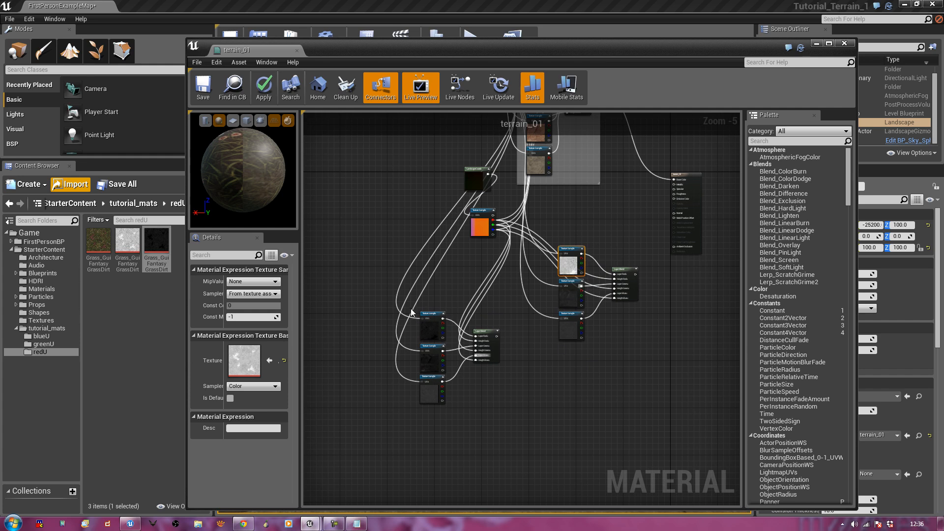
click(355, 299)
drag(379, 301, 526, 428)
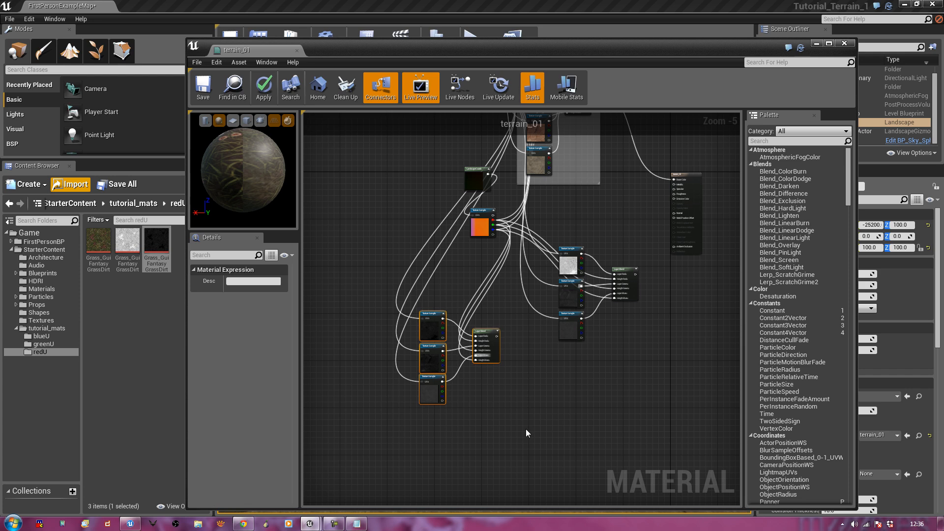
Wrap the node groups in SPECULAR and GLOSSINESS comment boxes and arrange them side by side
key(c)
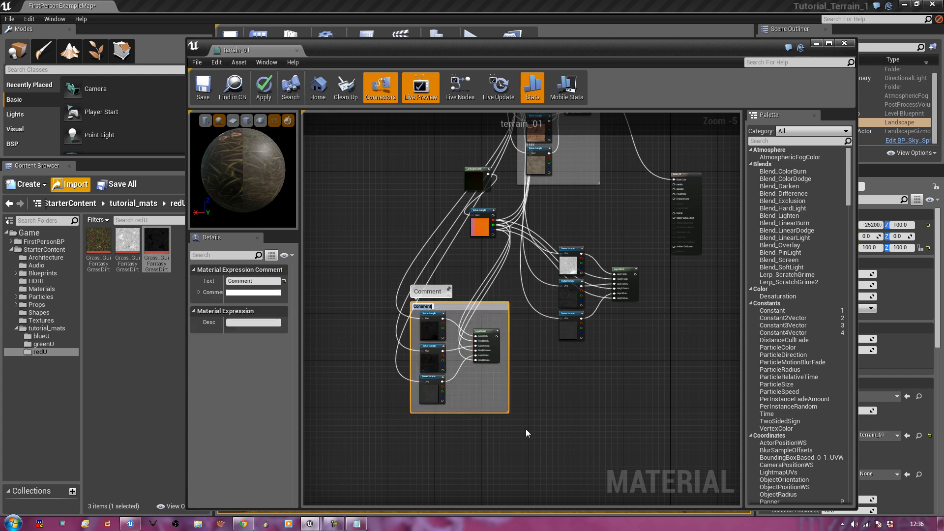
key(Return)
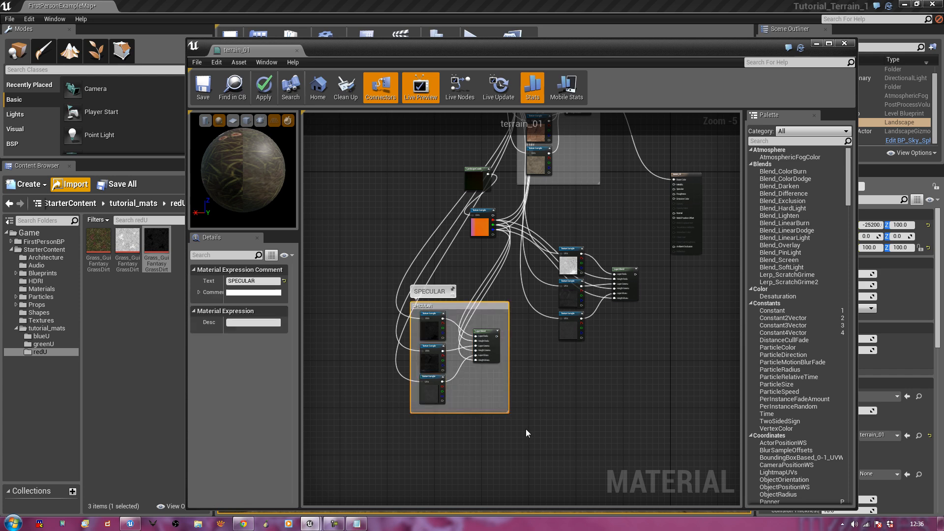
drag(559, 355, 646, 226)
text(c)
text(GLOSSINESS)
key(Return)
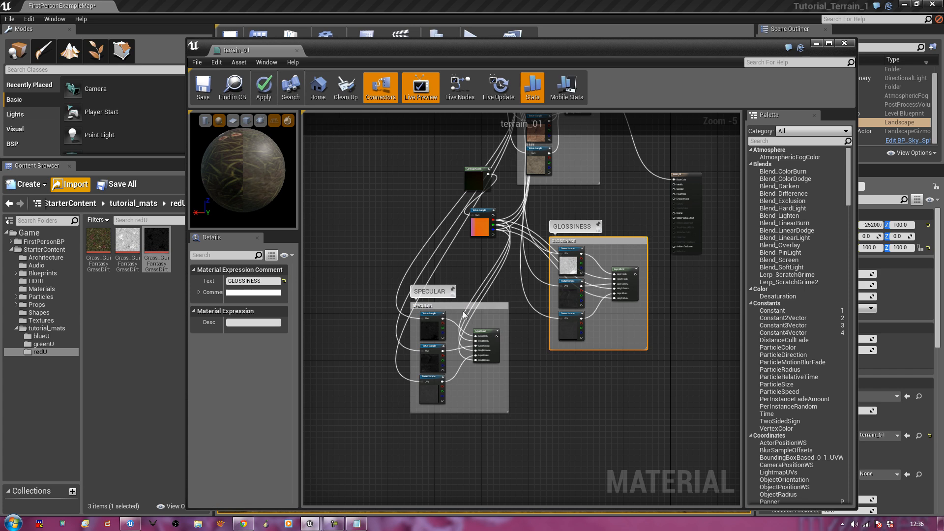
drag(459, 310, 388, 272)
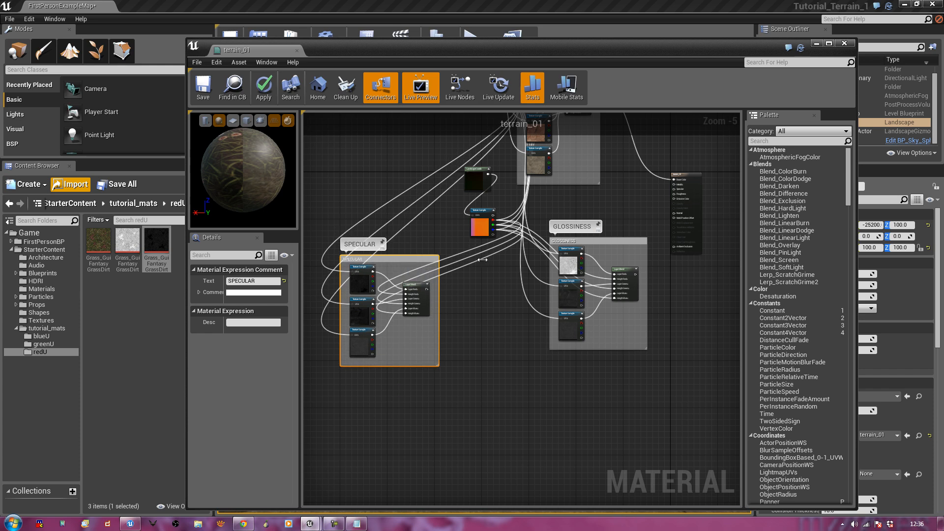
drag(597, 240, 512, 264)
Wire the SPECULAR blend into Specular and the GLOSSINESS blend into Roughness on terrain_01's result node
click(623, 253)
right_drag(619, 308, 618, 368)
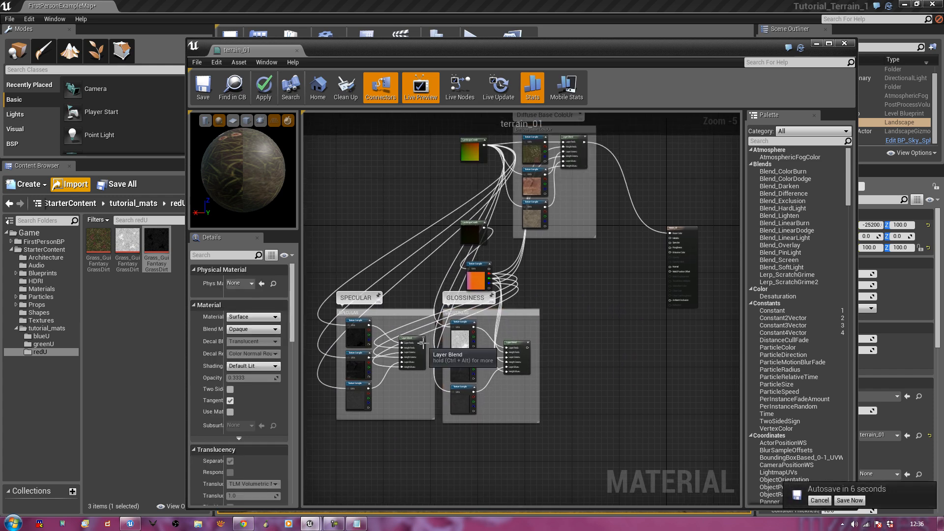
drag(422, 342, 670, 242)
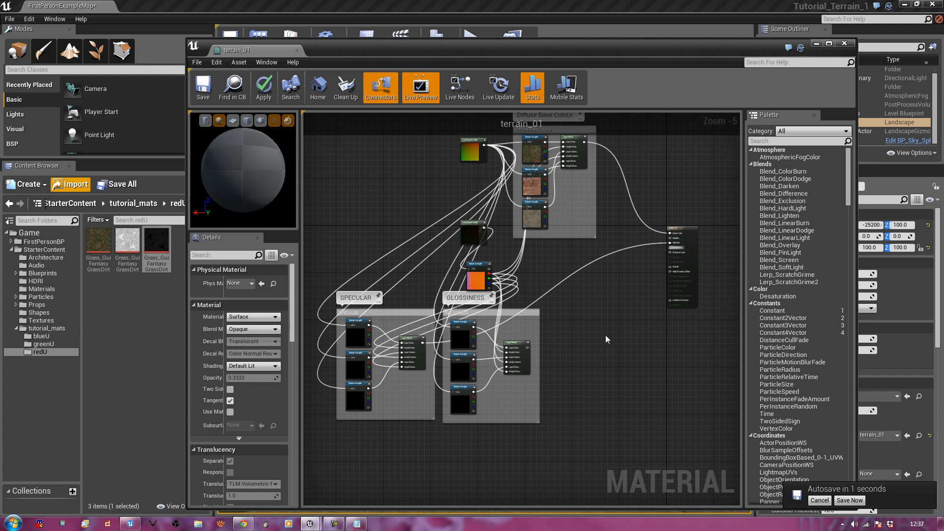
drag(527, 348, 675, 241)
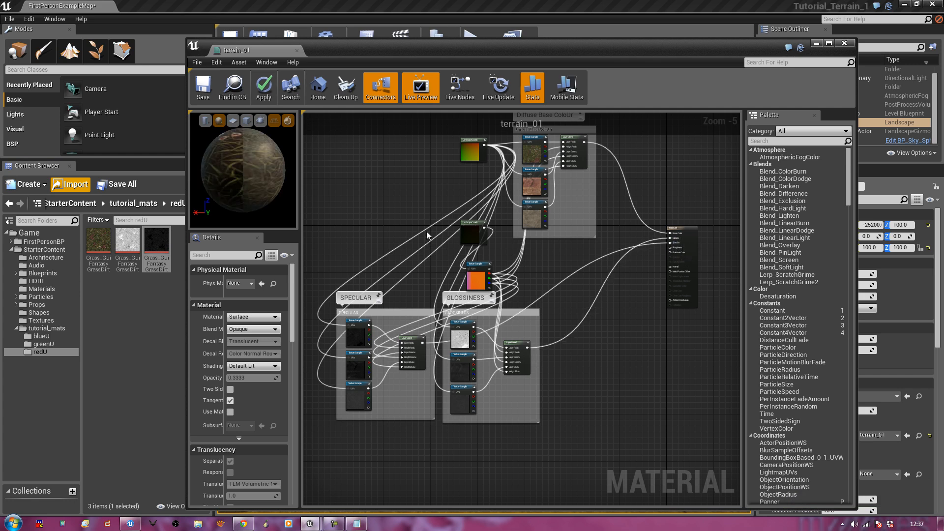
drag(234, 156, 199, 151)
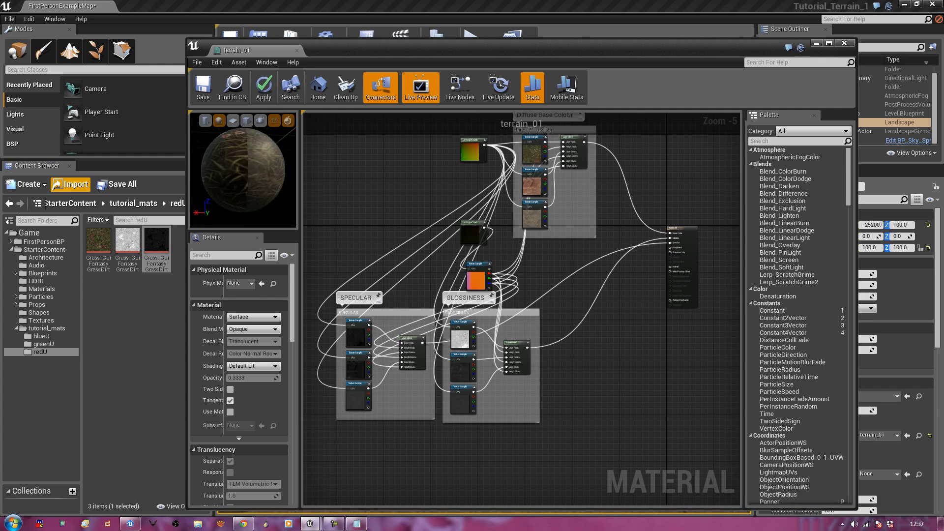
Drag terrain_normal_map from tutorial_mats into the graph and connect it to the Normal input
right_drag(609, 353, 580, 374)
scroll(580, 373, up, 1)
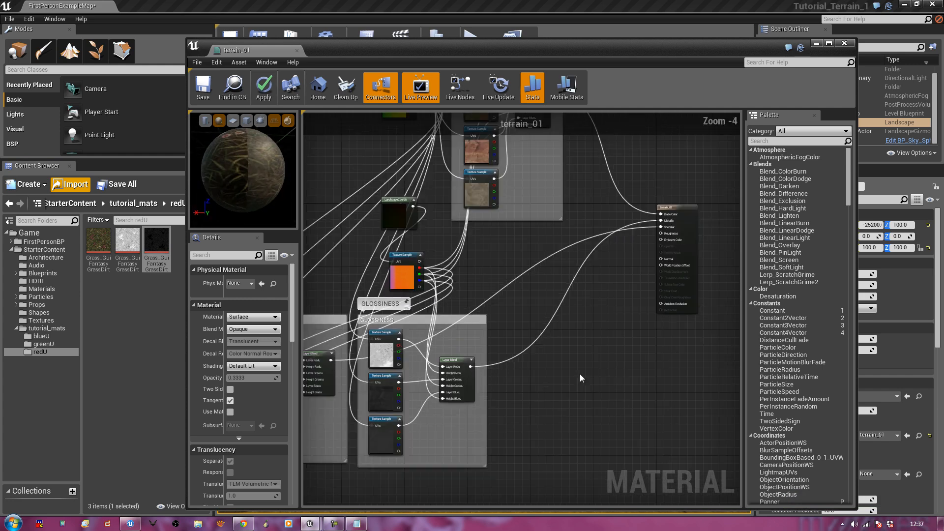
right_drag(587, 298, 582, 331)
scroll(599, 320, up, 1)
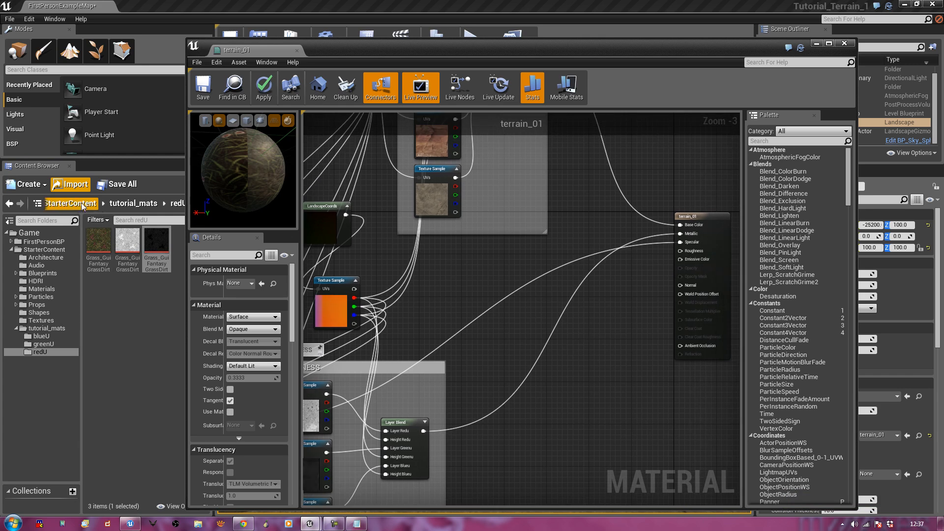
click(120, 204)
drag(133, 298, 513, 306)
right_drag(604, 356, 584, 371)
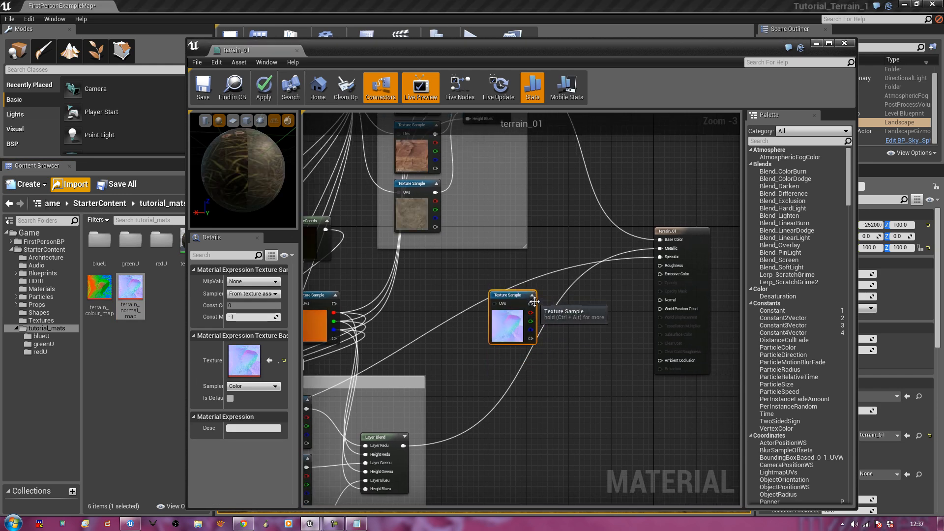
drag(530, 303, 665, 300)
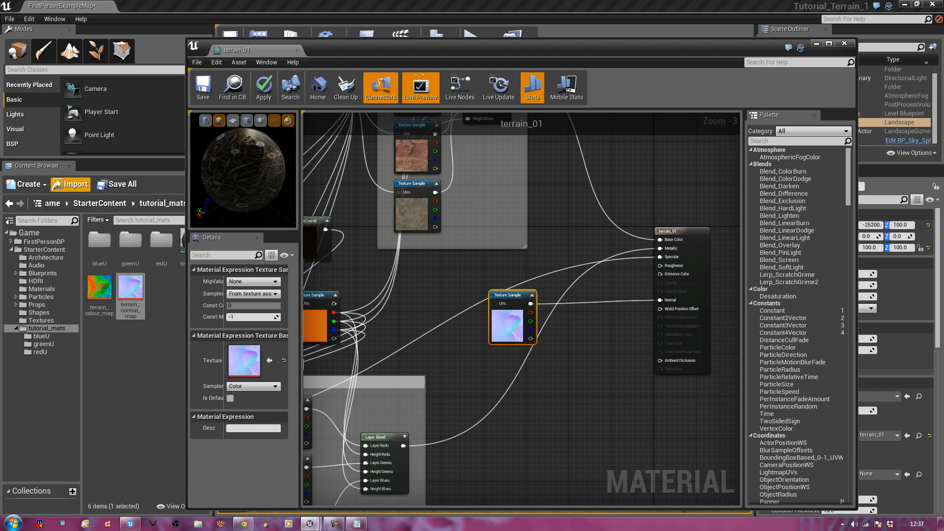
drag(255, 146, 257, 156)
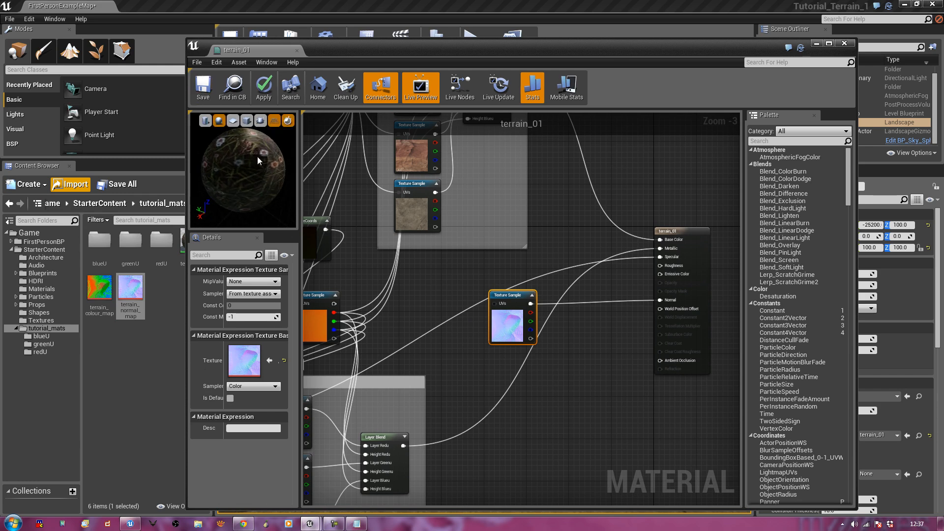
scroll(465, 320, down, 2)
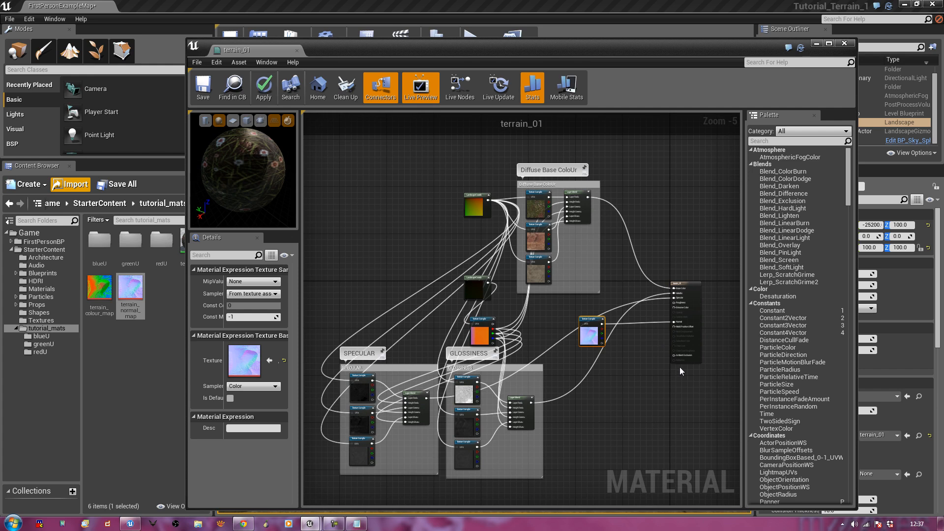
Save terrain_01, close its material editor and look toward the valley in the level
click(426, 229)
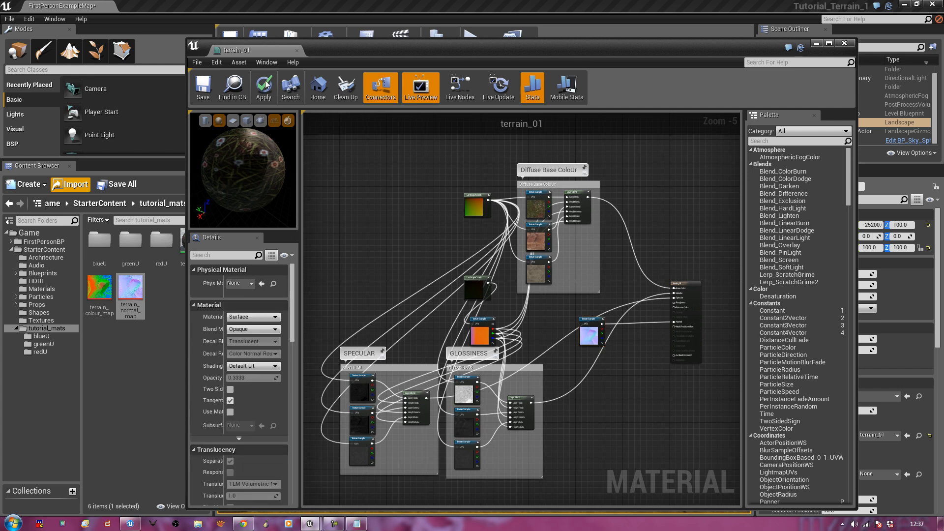
click(203, 87)
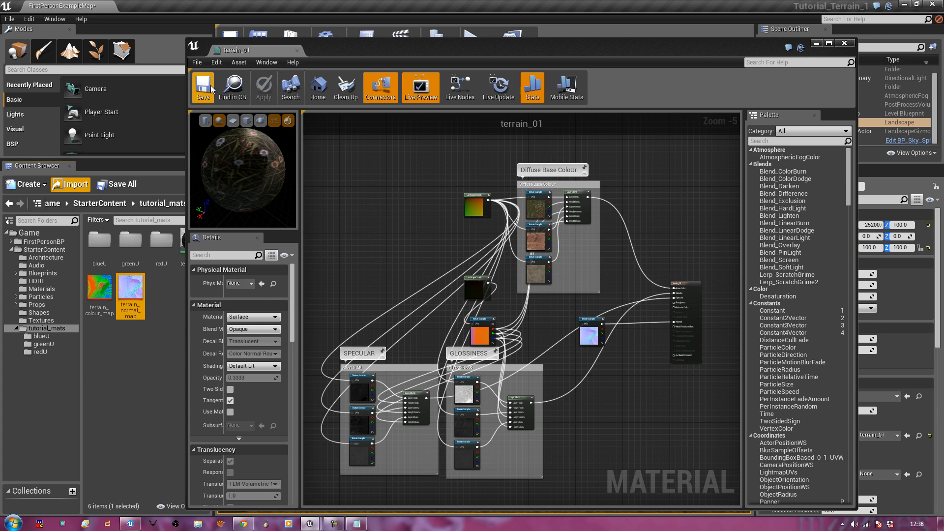
click(845, 43)
right_drag(484, 290, 221, 300)
Fly forward toward the right-hand mountains and tilt down onto the textured slope
right_drag(484, 291, 553, 143)
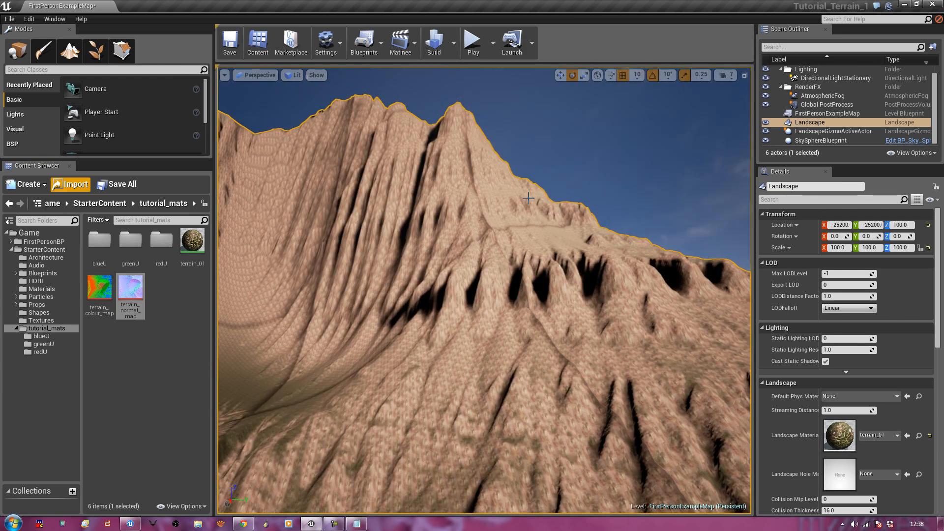
right_drag(448, 250, 432, 290)
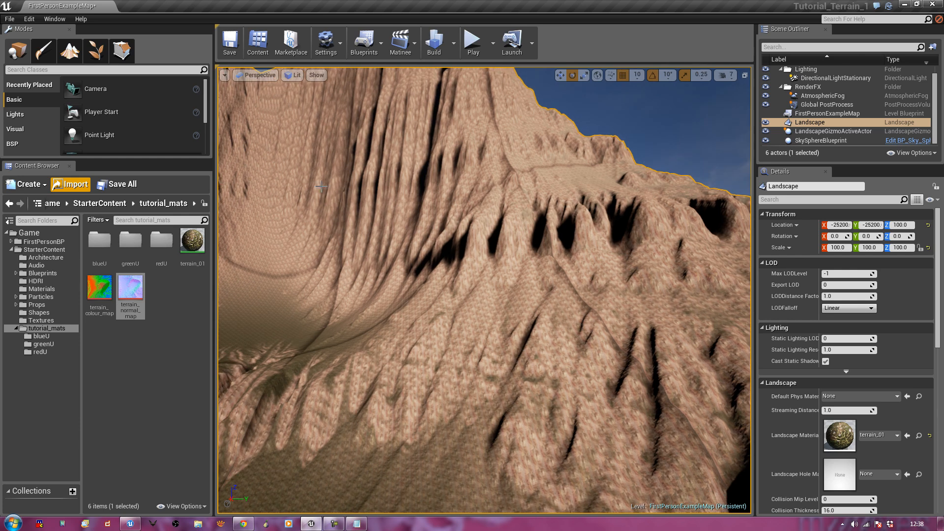
Reopen terrain_01 and frame the diffuse colour texture samples in the graph
double_click(192, 241)
right_drag(383, 189, 527, 237)
scroll(527, 238, down, 3)
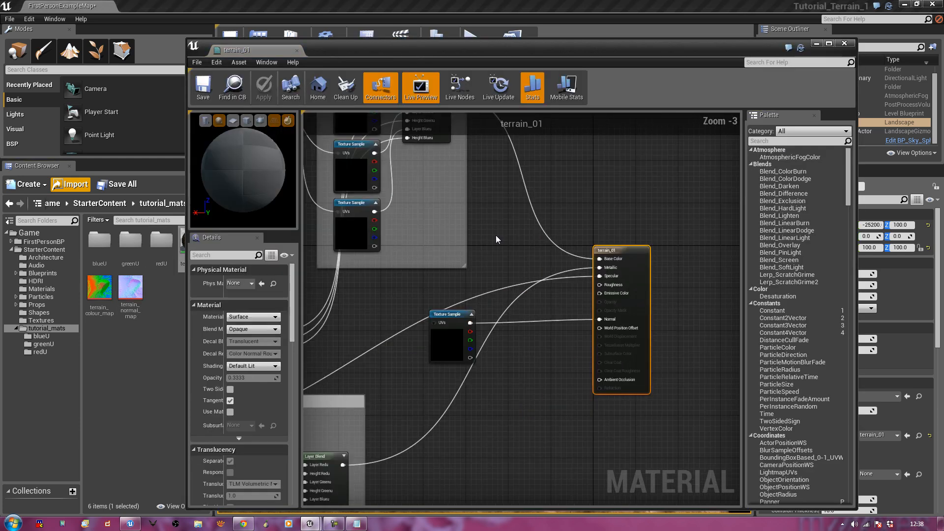
right_drag(344, 204, 598, 295)
right_drag(528, 294, 488, 302)
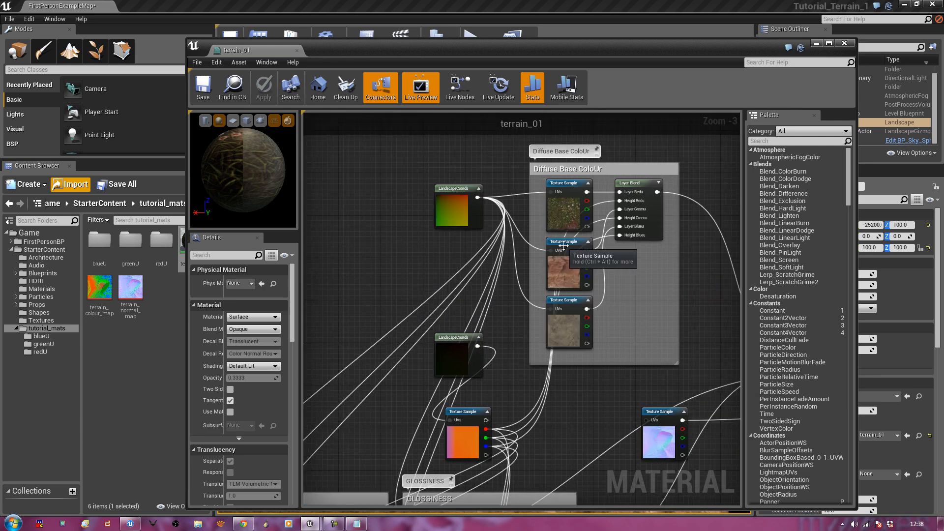
click(563, 241)
right_drag(573, 267, 558, 259)
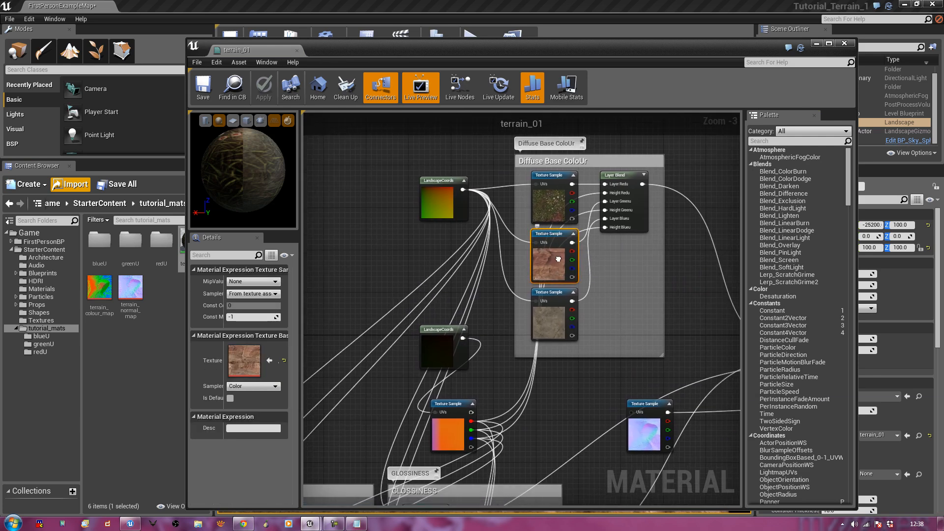
Duplicate the LandscapeCoords node and set the copy's mapping scale to 10
click(435, 180)
key(ctrl+w)
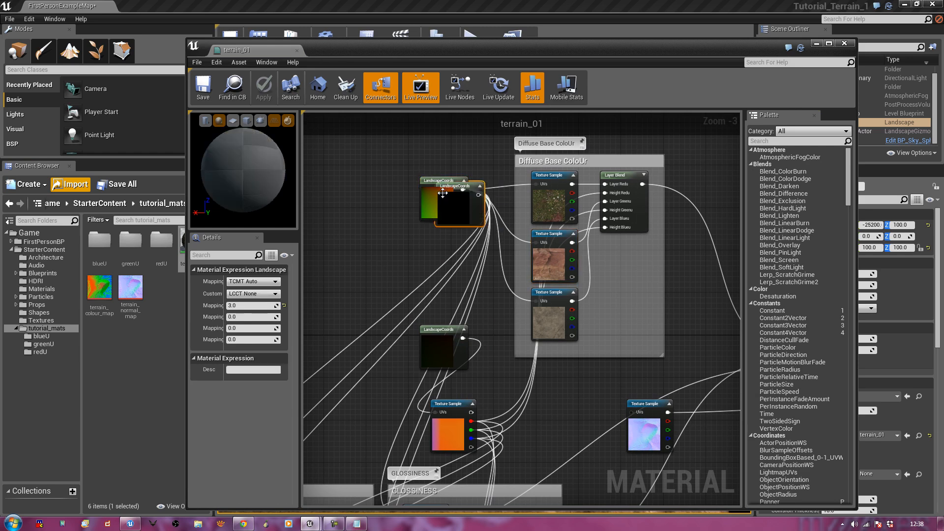
drag(456, 186, 371, 245)
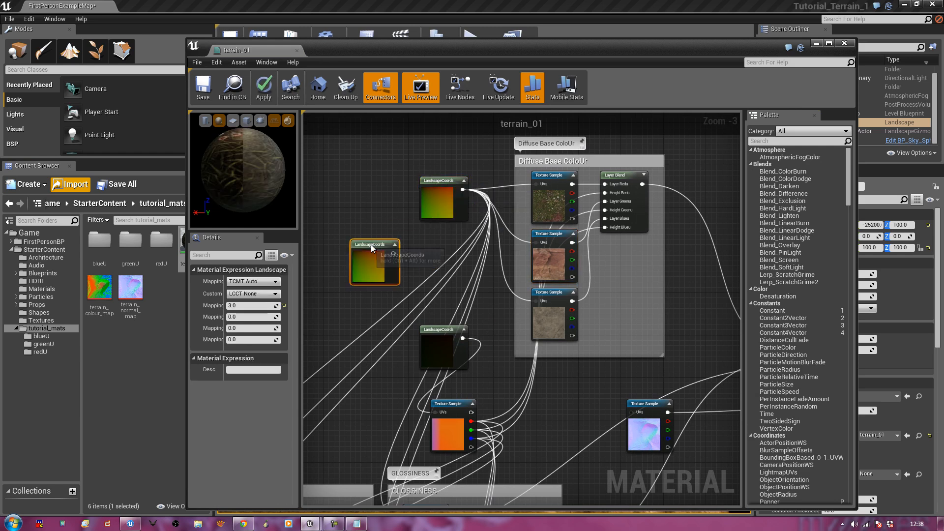
click(257, 305)
text(10)
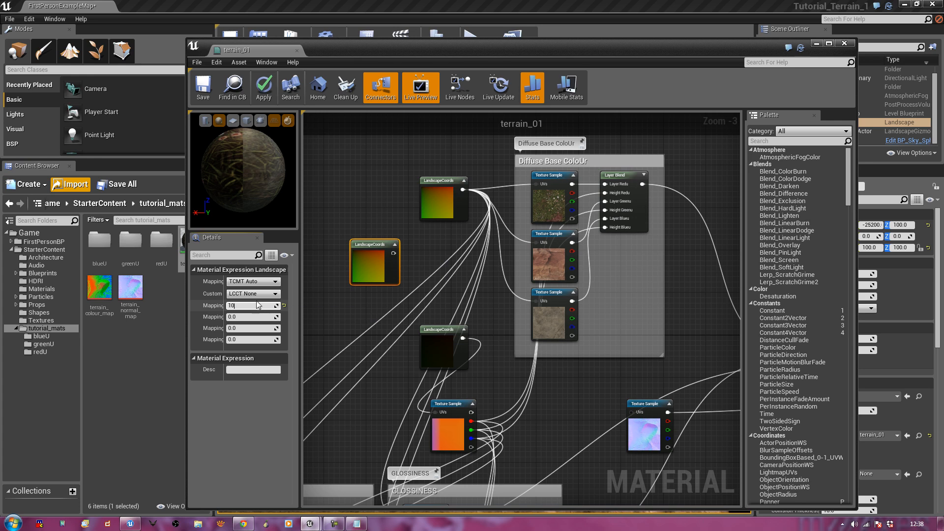
key(Return)
Connect the new coords to the lower and specular texture UVs, then save and close
drag(393, 253, 536, 244)
right_drag(416, 245, 485, 133)
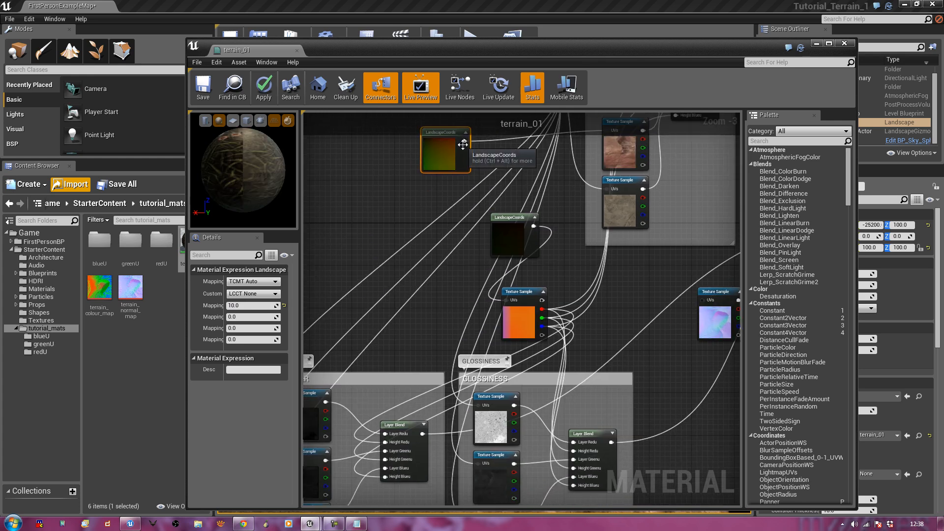
drag(464, 142, 478, 464)
right_drag(356, 280, 503, 307)
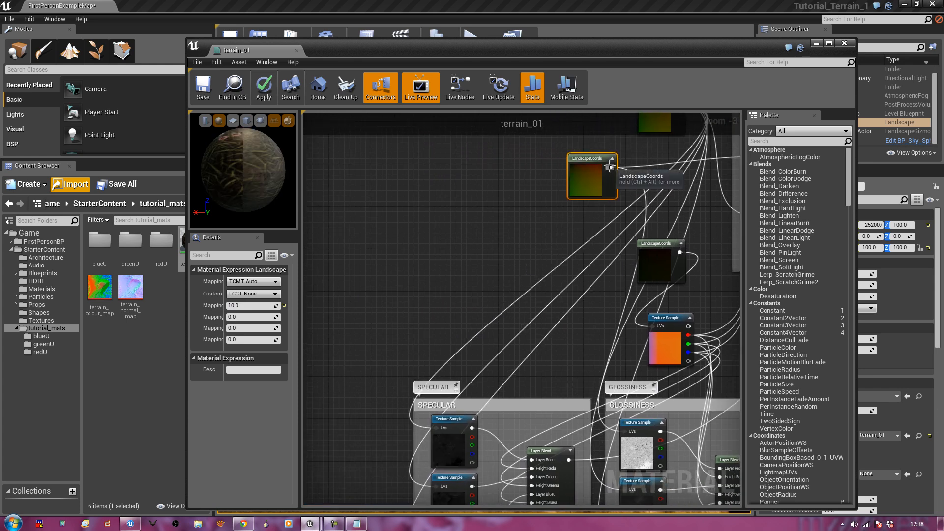
drag(610, 167, 436, 449)
right_drag(515, 273, 418, 323)
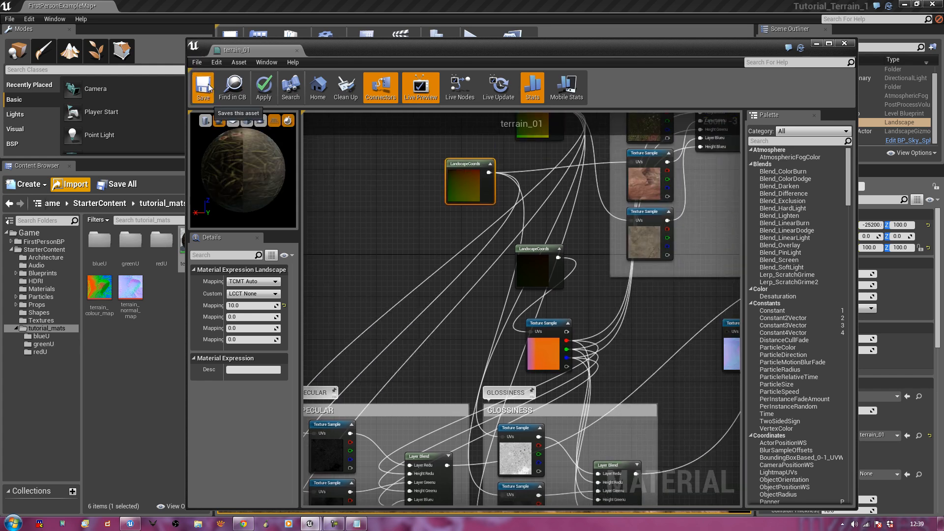
click(208, 88)
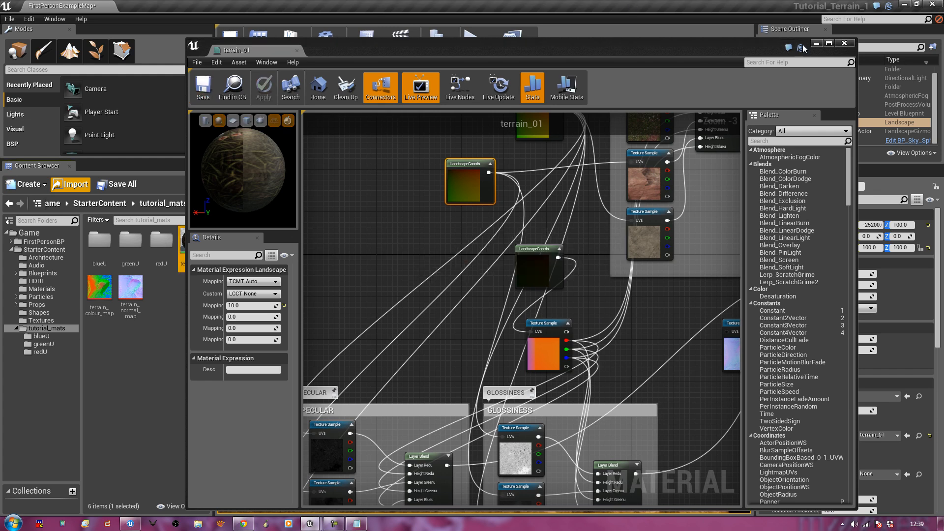
click(845, 44)
Fly over the slope and up to the rocky mountain, tilting down onto the rock
right_drag(541, 258, 567, 255)
right_drag(563, 360, 427, 417)
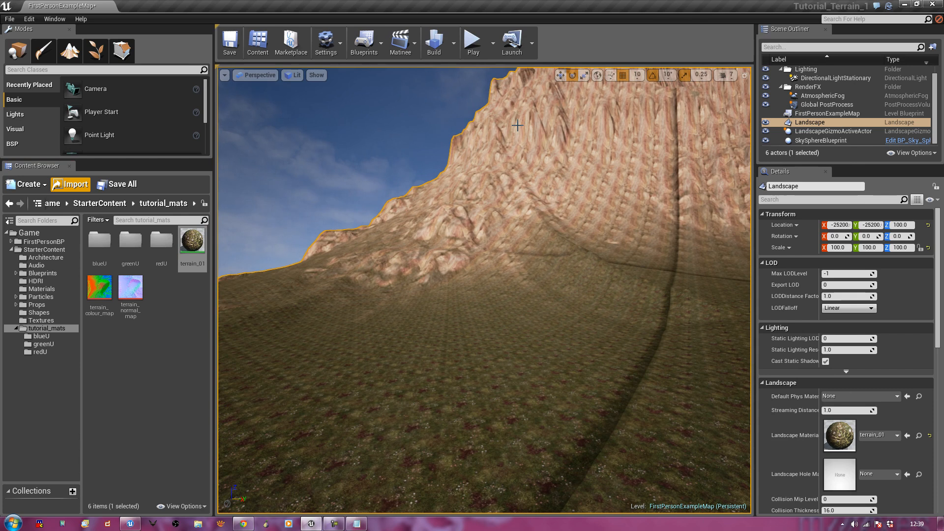
right_drag(439, 298, 397, 322)
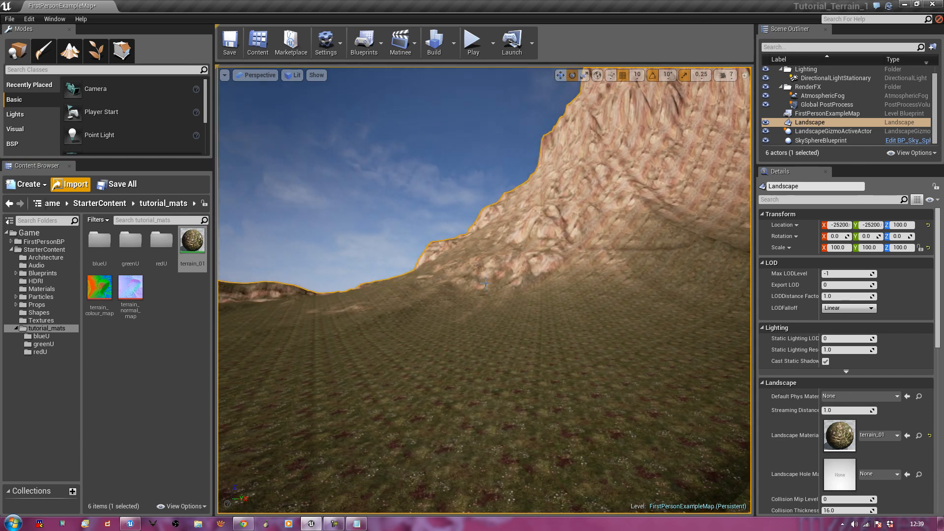
key(w)
right_drag(550, 212, 632, 236)
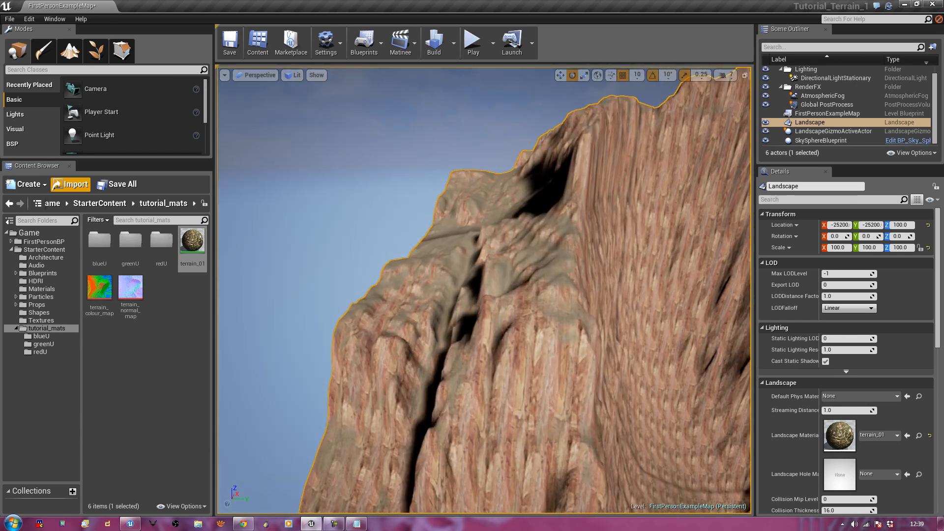
key(w)
right_drag(589, 176, 597, 275)
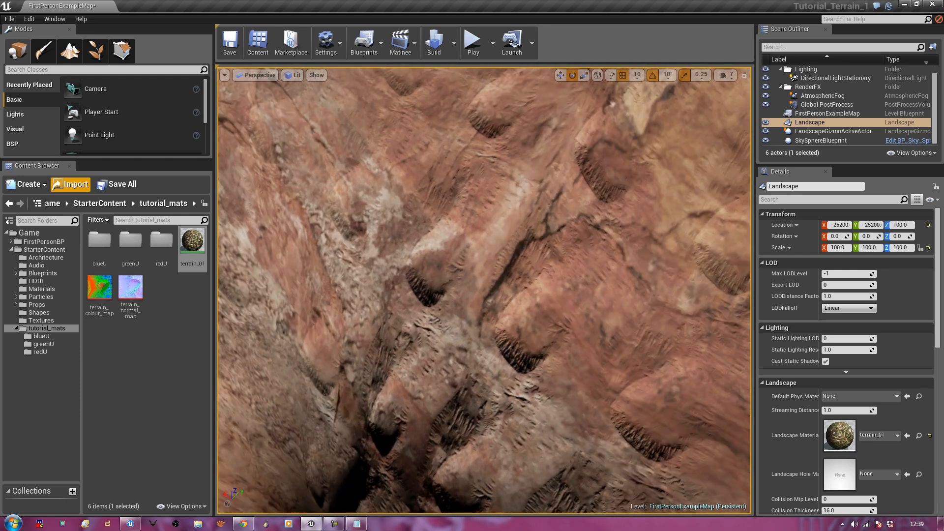
Fly across the rock to the green ground, back away, and select terrain_01
right_drag(597, 275, 494, 287)
key(w)
key(w)
key(w)
right_drag(289, 288, 289, 275)
key(s)
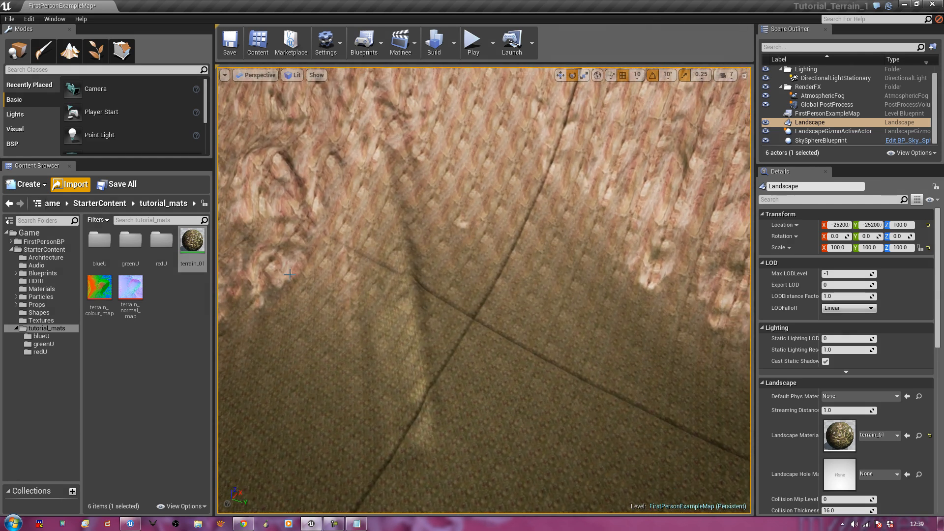
click(197, 241)
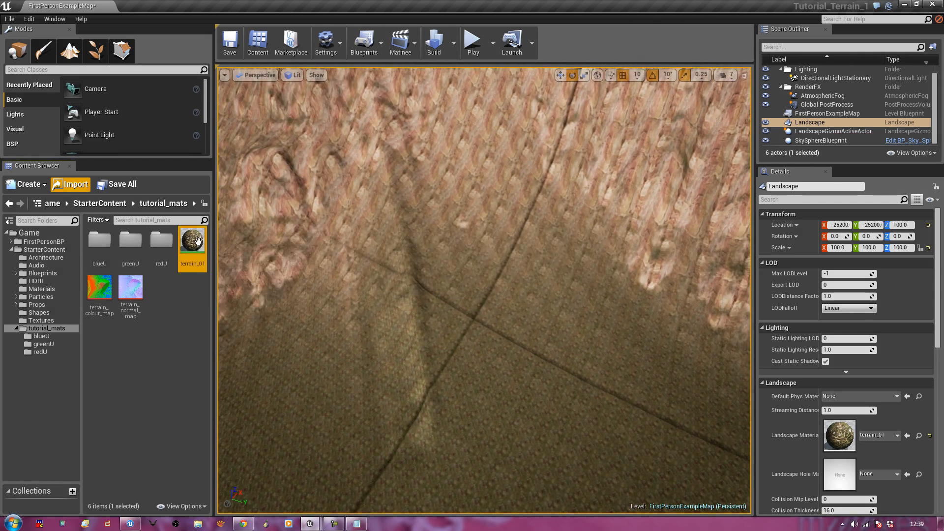
Reopen terrain_01, set the LandscapeCoords mapping scale to 505.0, and save the material
double_click(198, 241)
right_drag(385, 349, 600, 373)
scroll(496, 350, down, 5)
click(468, 293)
right_drag(468, 294, 427, 284)
drag(441, 278, 532, 319)
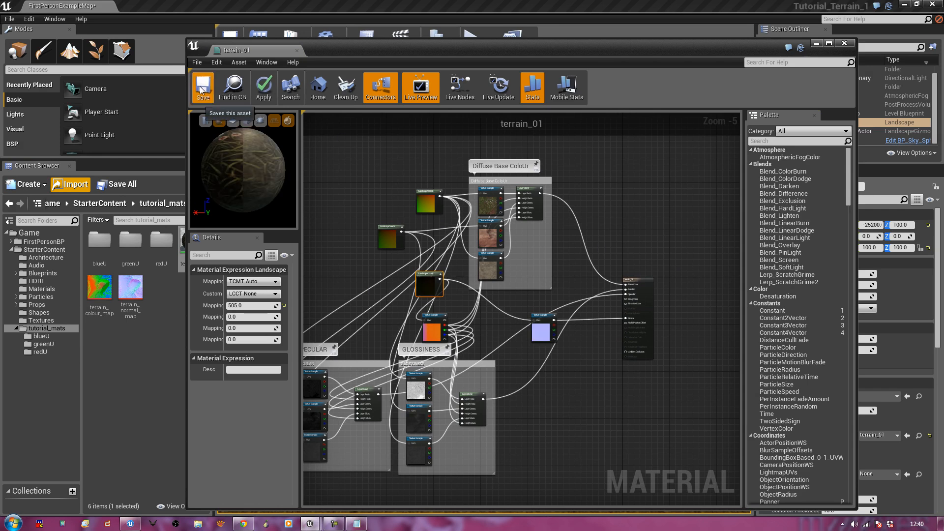
key(ctrl+s)
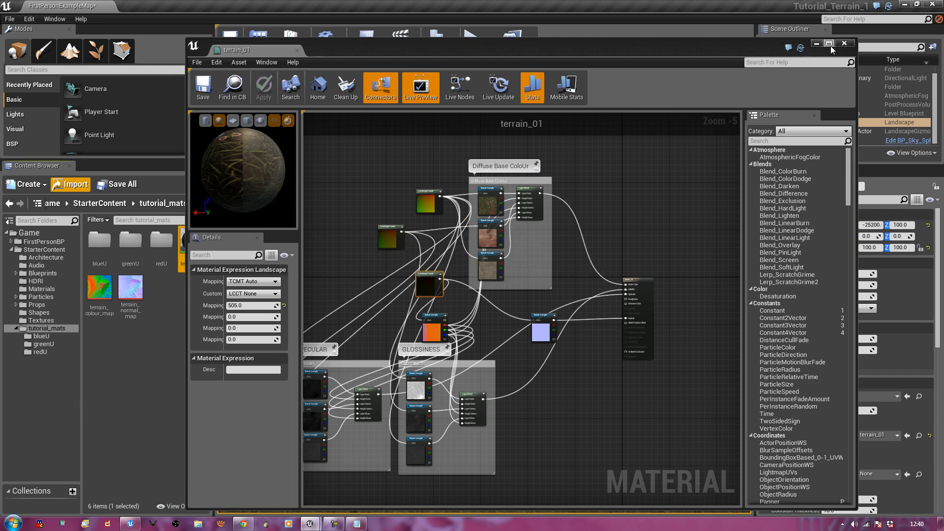
Close the material editor and fly the camera over the peaks toward the dark hill
click(845, 47)
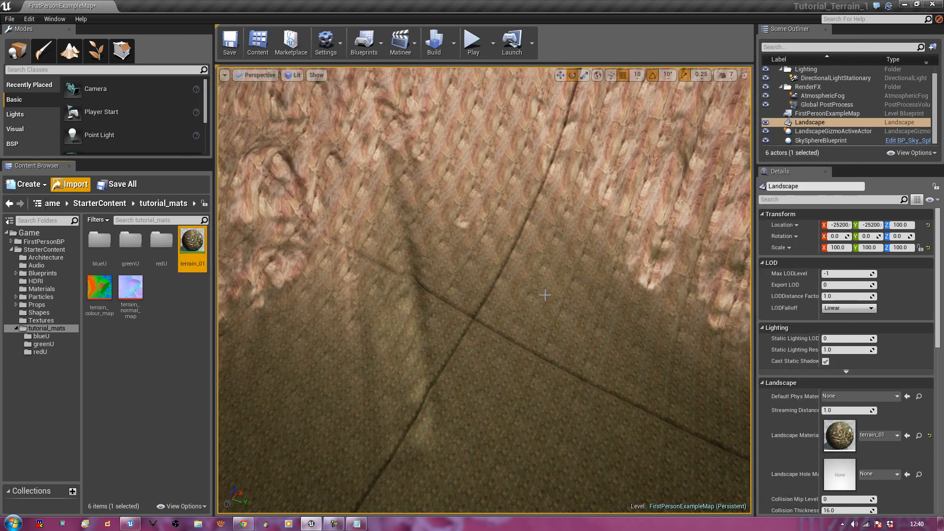
right_drag(484, 290, 545, 295)
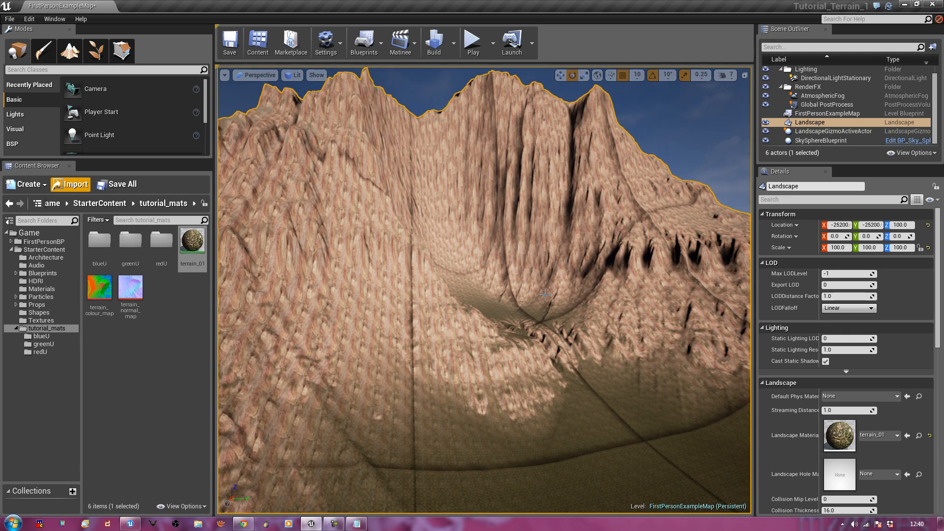
right_drag(545, 294, 599, 322)
right_drag(484, 290, 545, 296)
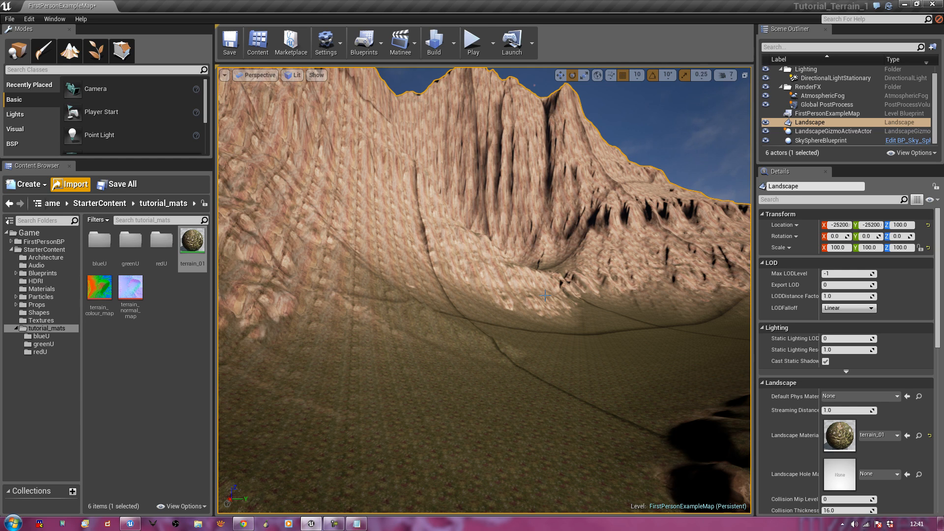
right_click(539, 409)
Play from this spot, switch to wireframe with F1, then stop playing with Esc
mouse_move(586, 381)
click(723, 390)
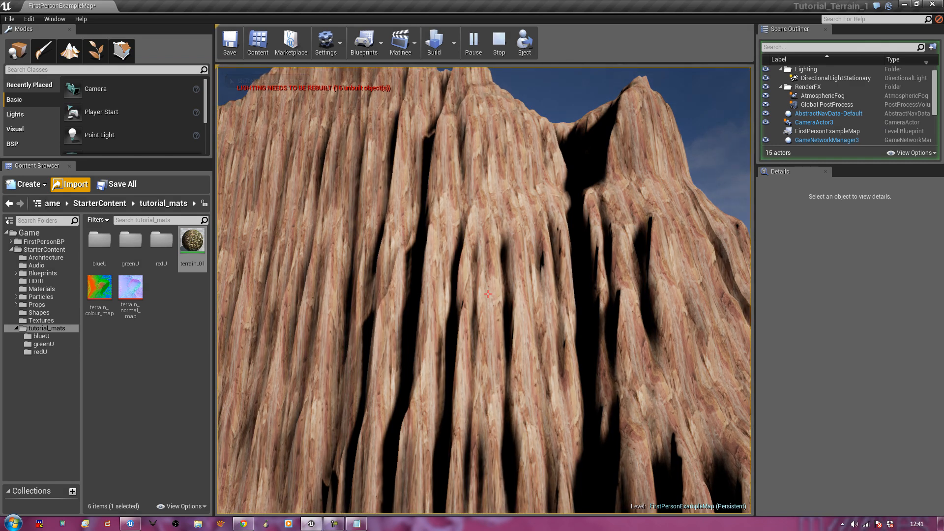
key(F1)
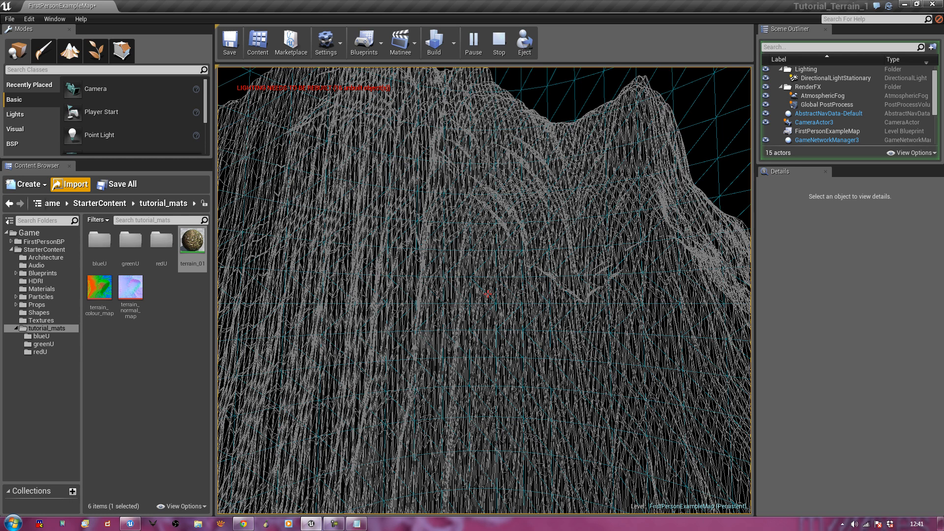
key(Escape)
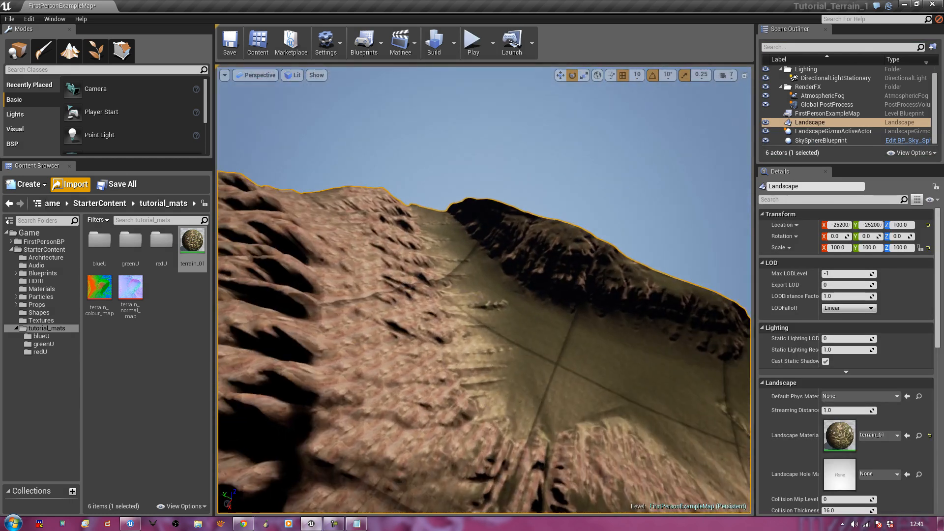
right_drag(484, 290, 172, 281)
Slide the camera across the slopes, then drag the browser window over the editor
key(a)
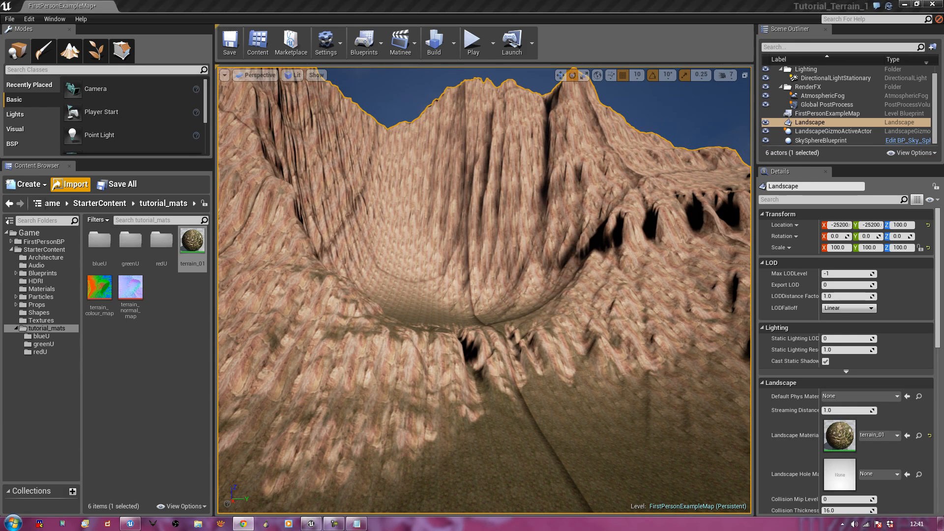
drag(943, 54, 506, 28)
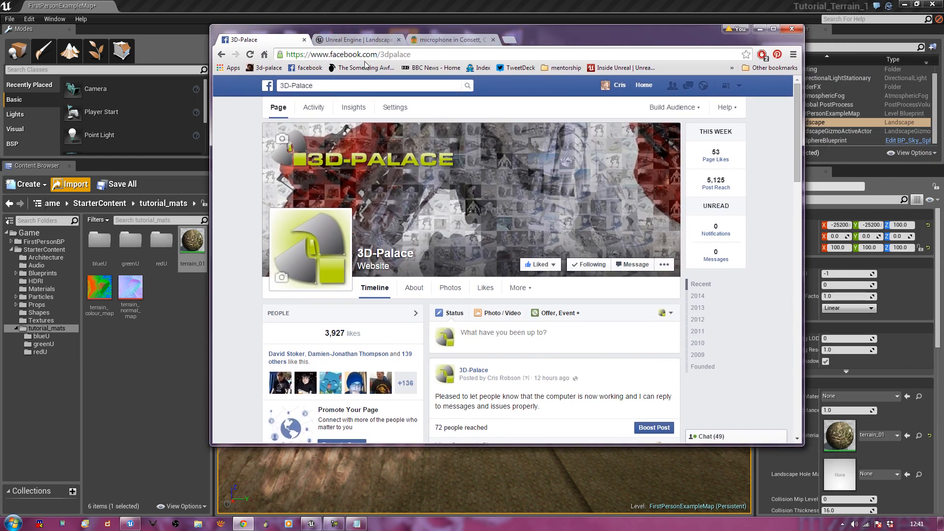
Open the 3d-palace.com homepage in a new Chrome tab, then move the browser off the editor
middle_click(271, 65)
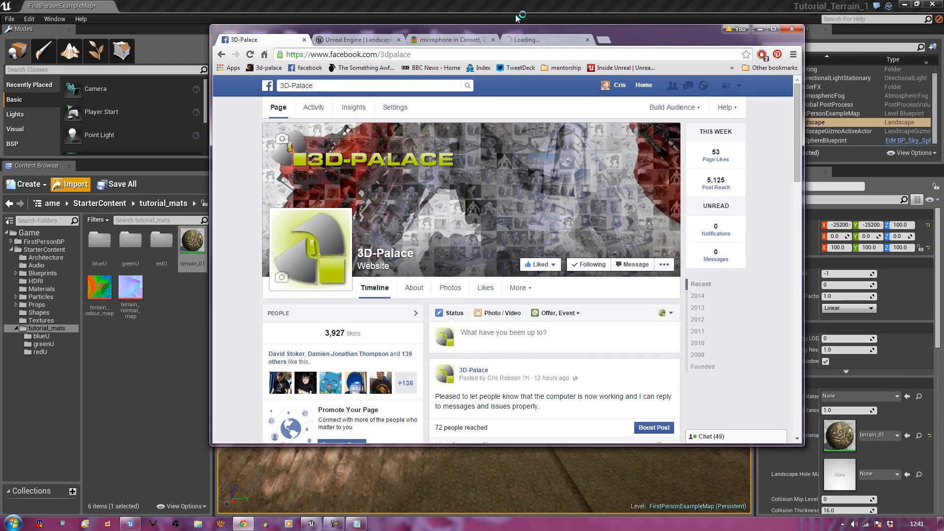
click(537, 39)
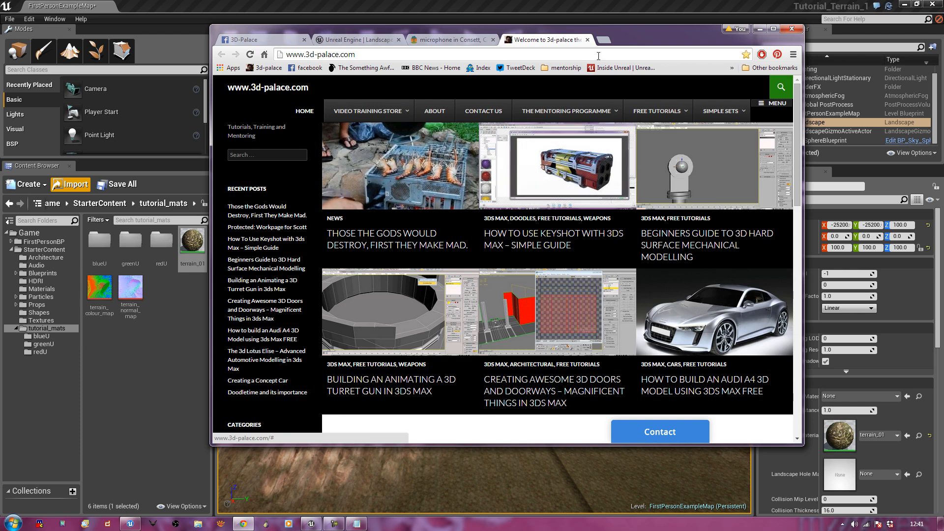
drag(631, 46, 943, 105)
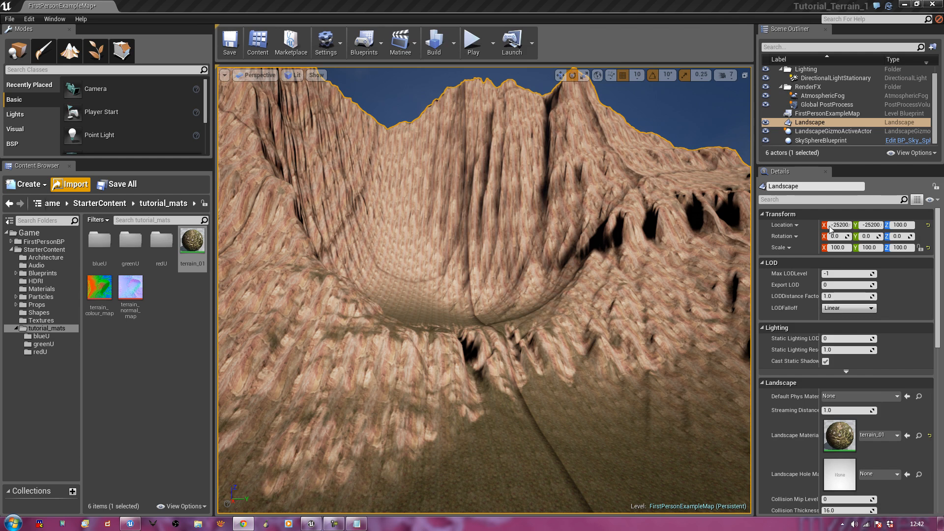
Rotate the Perspective view around the canyon to show the terrain_01 rock texture
mouse_move(656, 299)
right_down()
mouse_move(624, 302)
mouse_move(664, 281)
mouse_move(652, 301)
right_up()
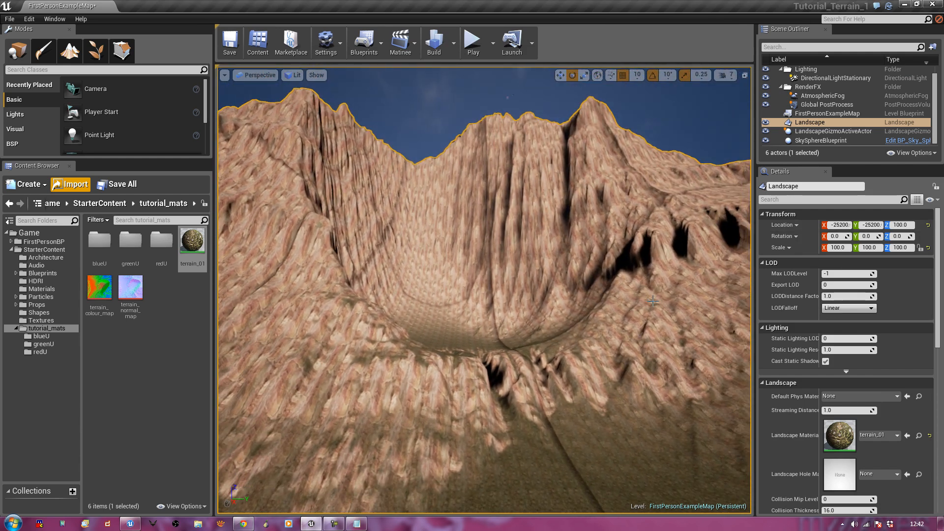